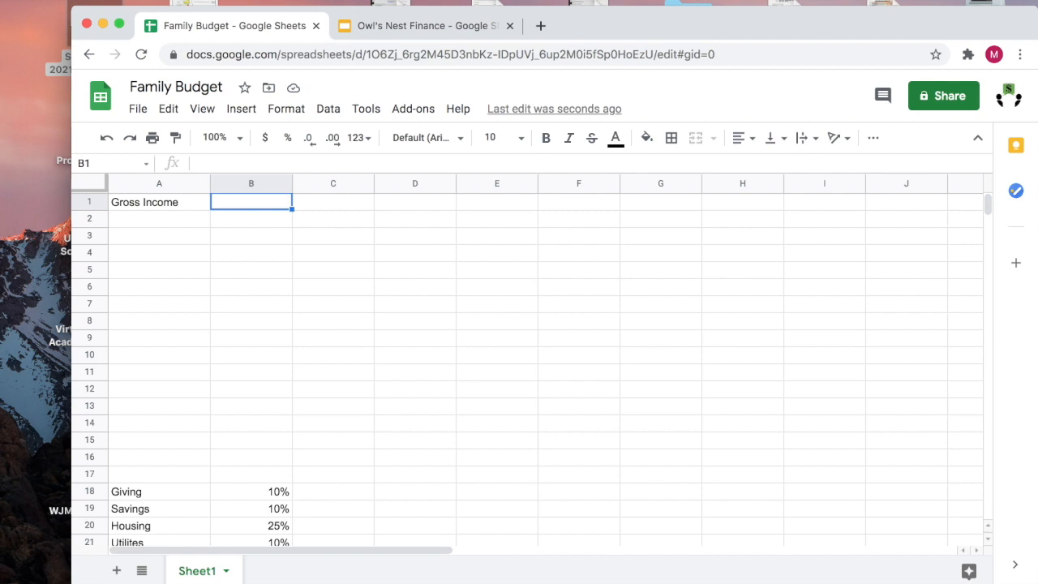
Enter 20 in cell B1 and 40 in cell C1 beside the Gross Income label.
{"action": "type", "text": "20"}
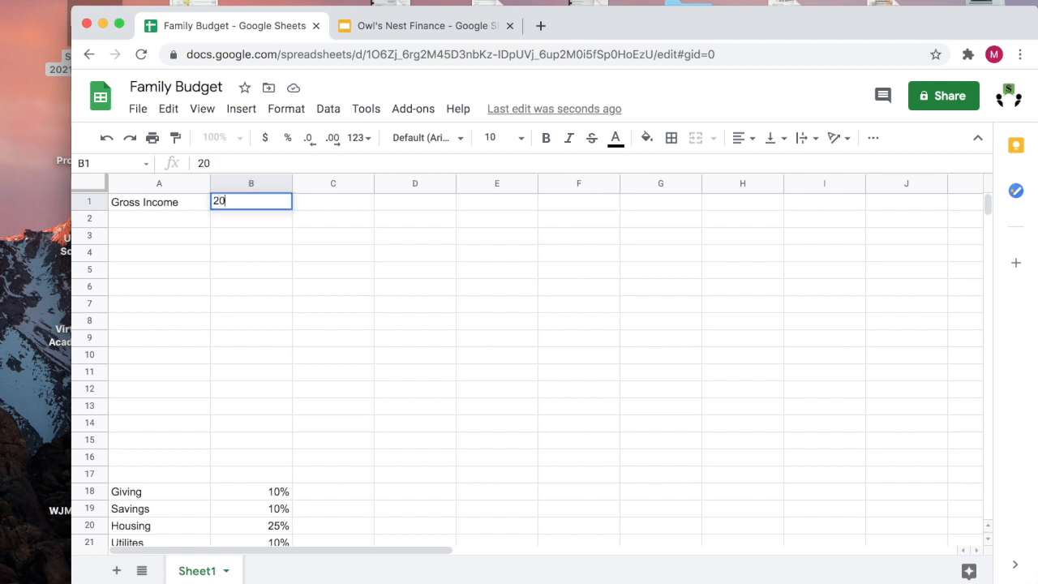
{"action": "key", "text": "Tab"}
{"action": "type", "text": "40"}
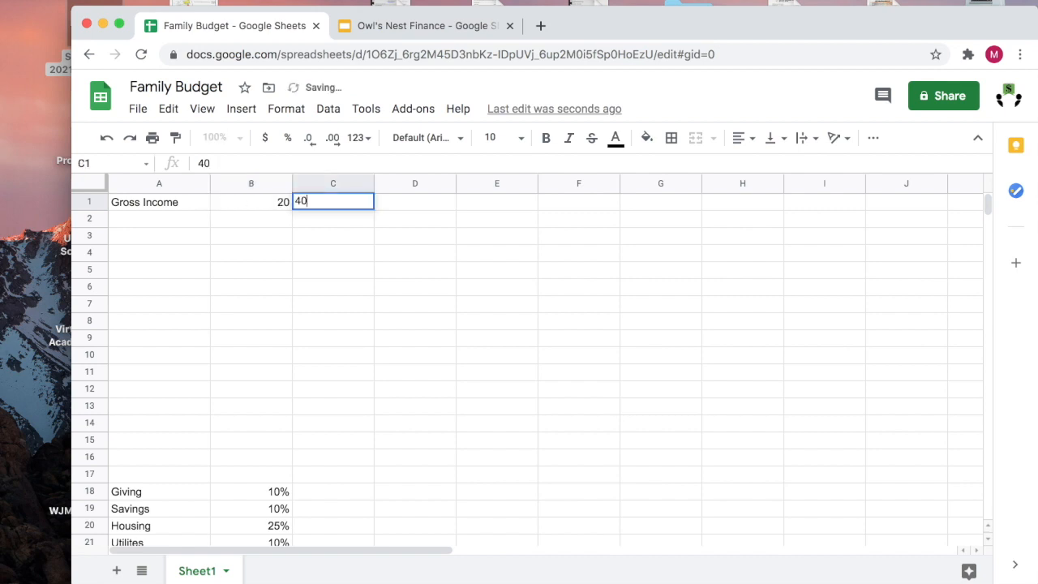
{"action": "key", "text": "Tab"}
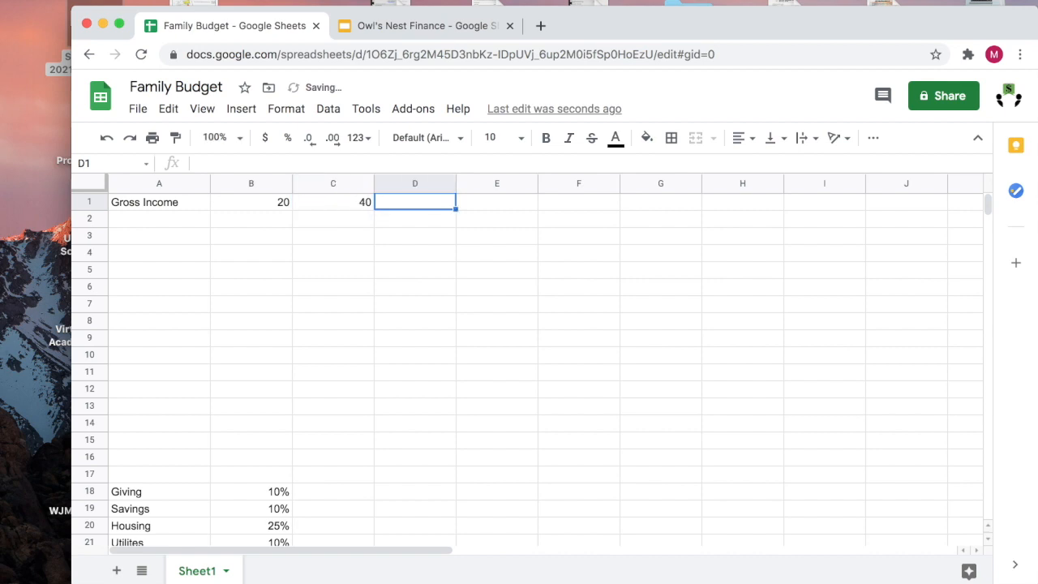
Calculate gross income in cell D1 by multiplying B1 by C1 inside a SUM formula.
{"action": "type", "text": "="}
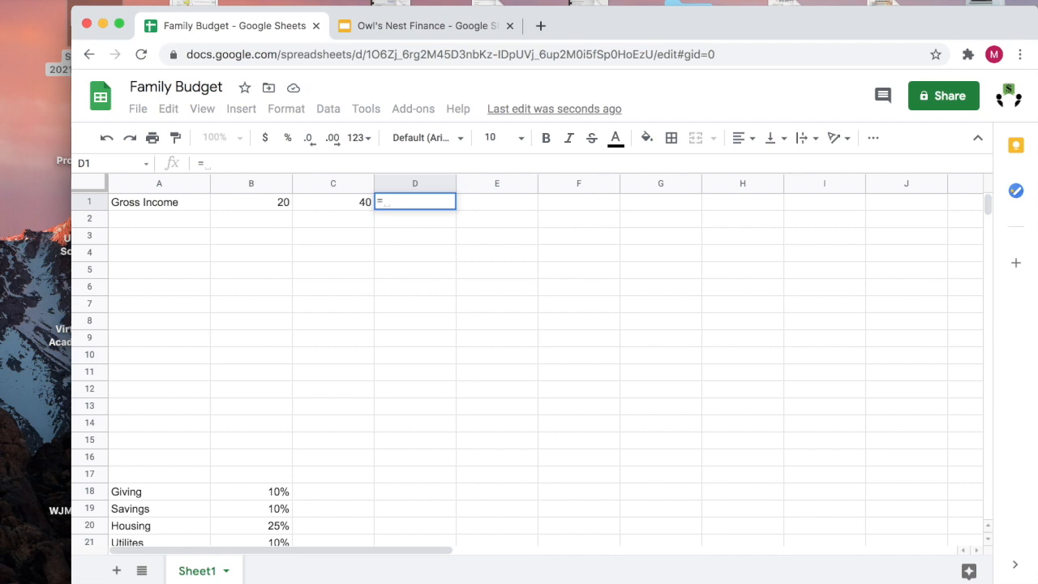
{"action": "type", "text": "sum("}
{"action": "left_click", "coordinate": [258, 202]}
{"action": "type", "text": "*"}
{"action": "left_click", "coordinate": [331, 211]}
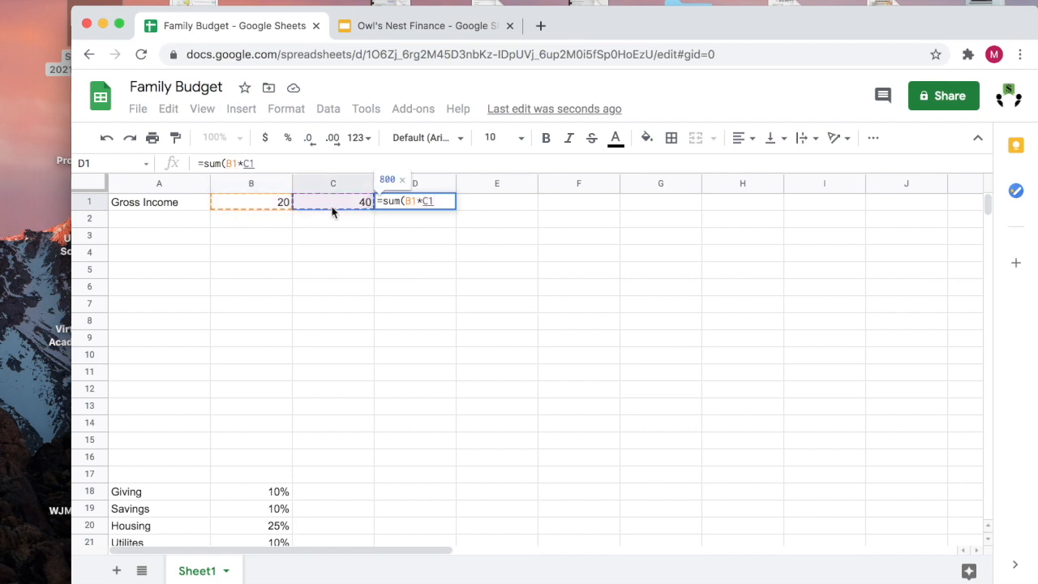
{"action": "key", "text": "Return"}
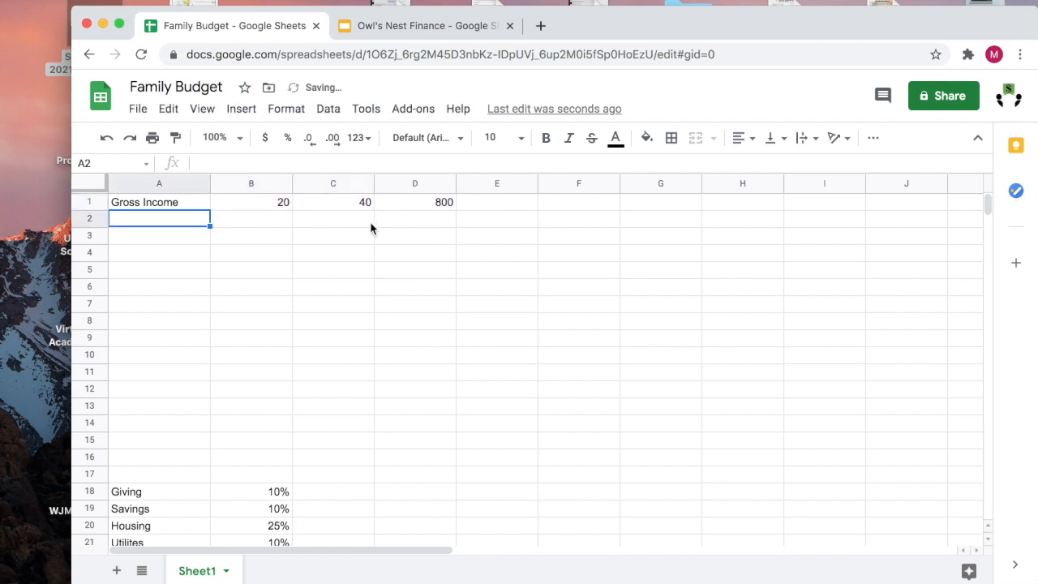
Format cell B1 as currency and narrow column C to fit its contents.
{"action": "left_click", "coordinate": [259, 205]}
{"action": "left_click", "coordinate": [265, 138]}
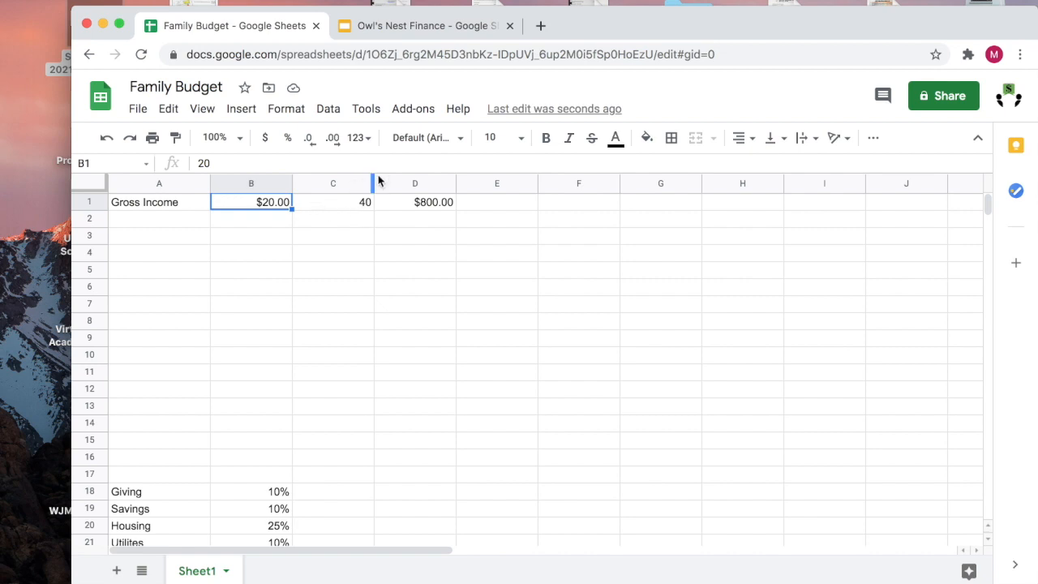
{"action": "left_click_drag", "start_coordinate": [373, 181], "coordinate": [319, 183]}
{"action": "double_click", "coordinate": [374, 182]}
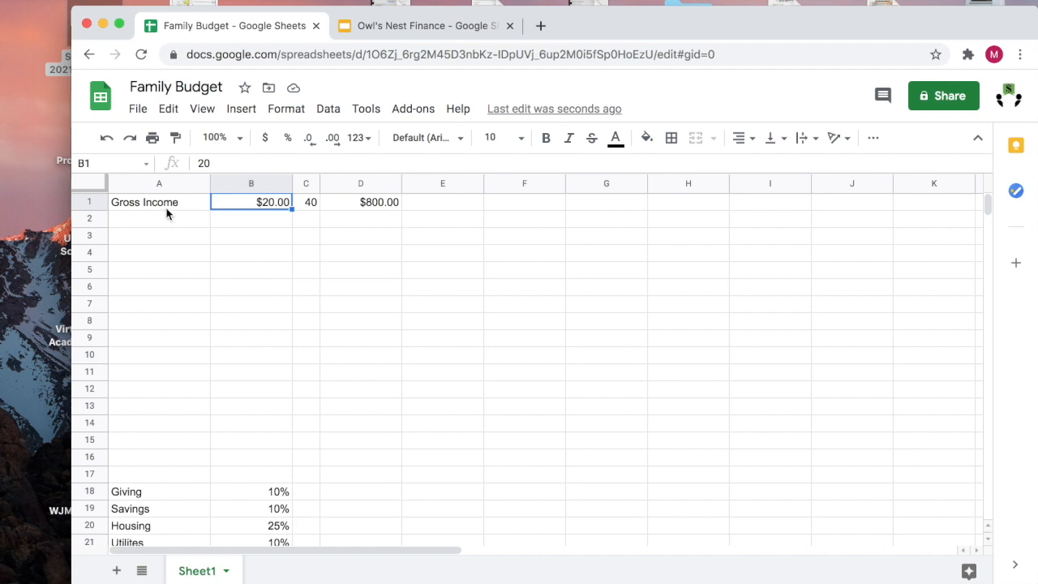
Enter the label "Net Income" in cell A2 and clear all contents of row 1.
{"action": "left_click", "coordinate": [149, 218]}
{"action": "type", "text": "Net Income"}
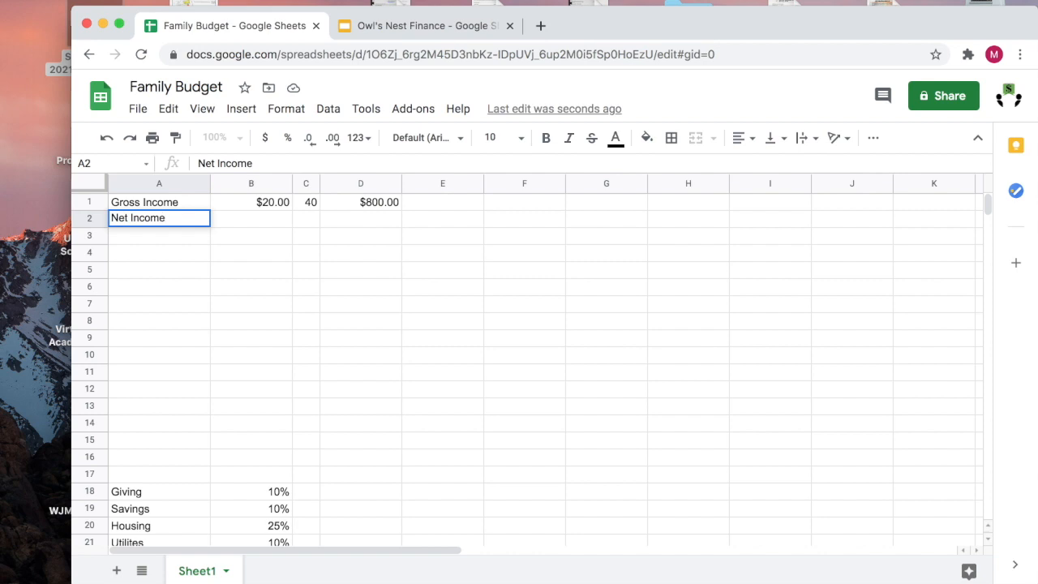
{"action": "key", "text": "Tab"}
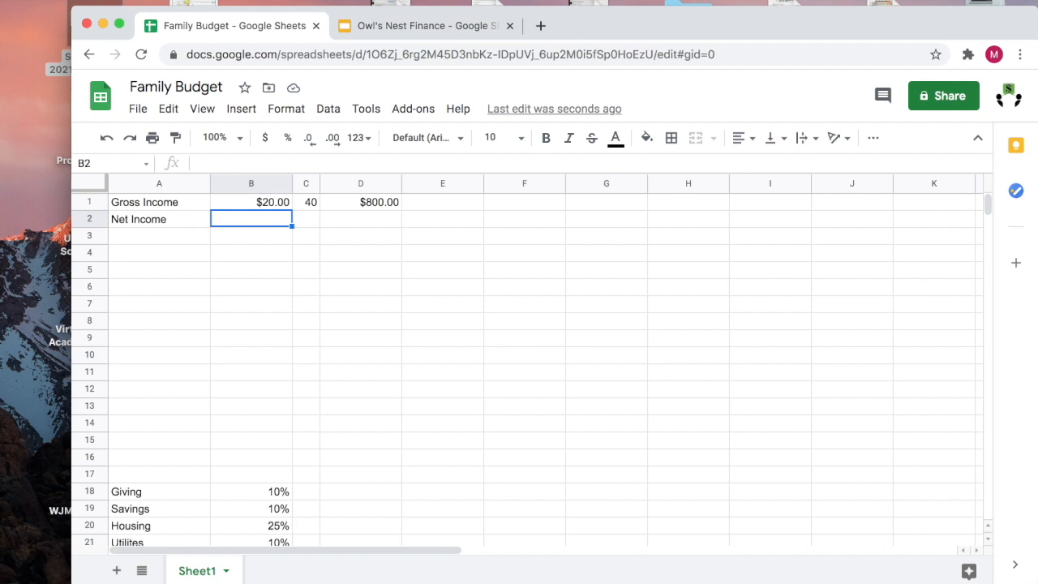
{"action": "left_click", "coordinate": [89, 203]}
{"action": "key", "text": "Delete"}
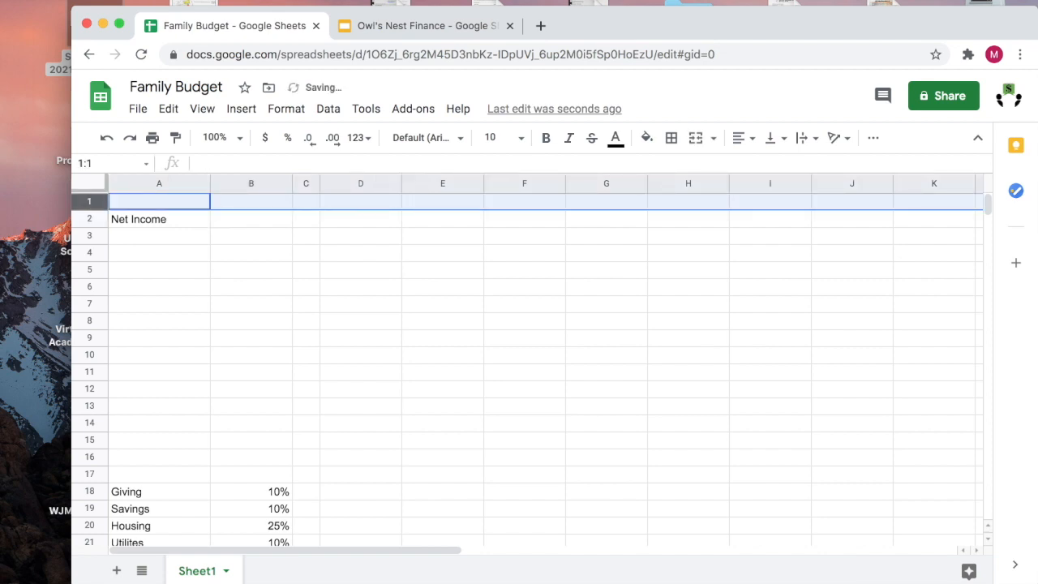
Insert the first earner's name in possessive form before "Net Income" in cell A2.
{"action": "left_click", "coordinate": [151, 220]}
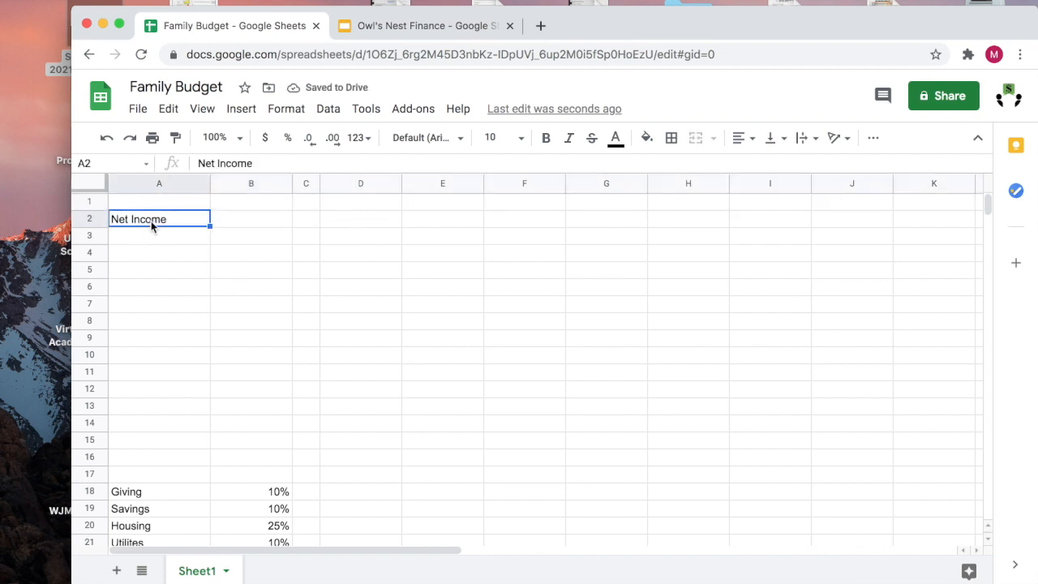
{"action": "left_click", "coordinate": [198, 163]}
{"action": "type", "text": "Matt"}
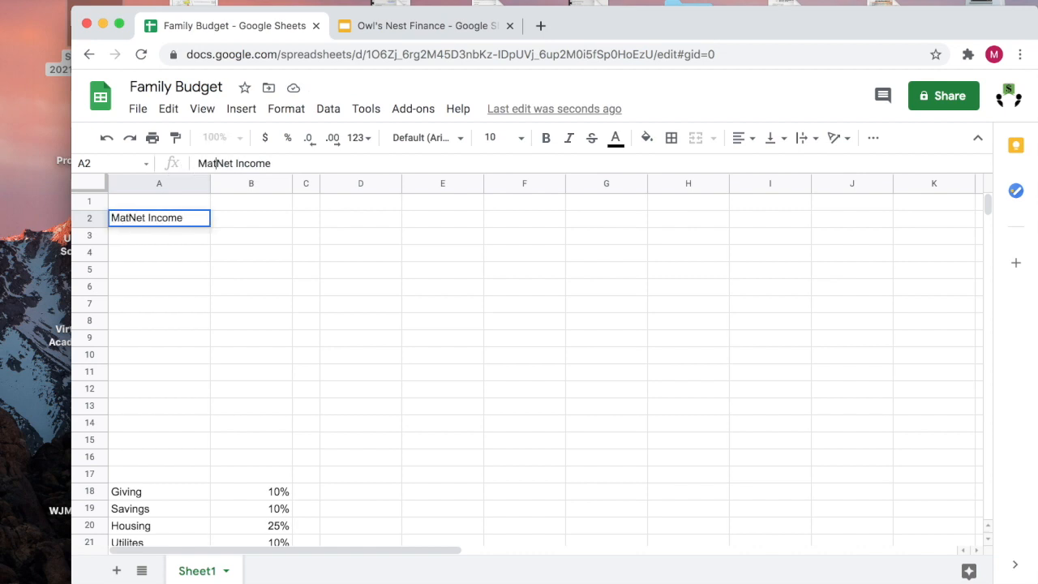
{"action": "type", "text": "'"}
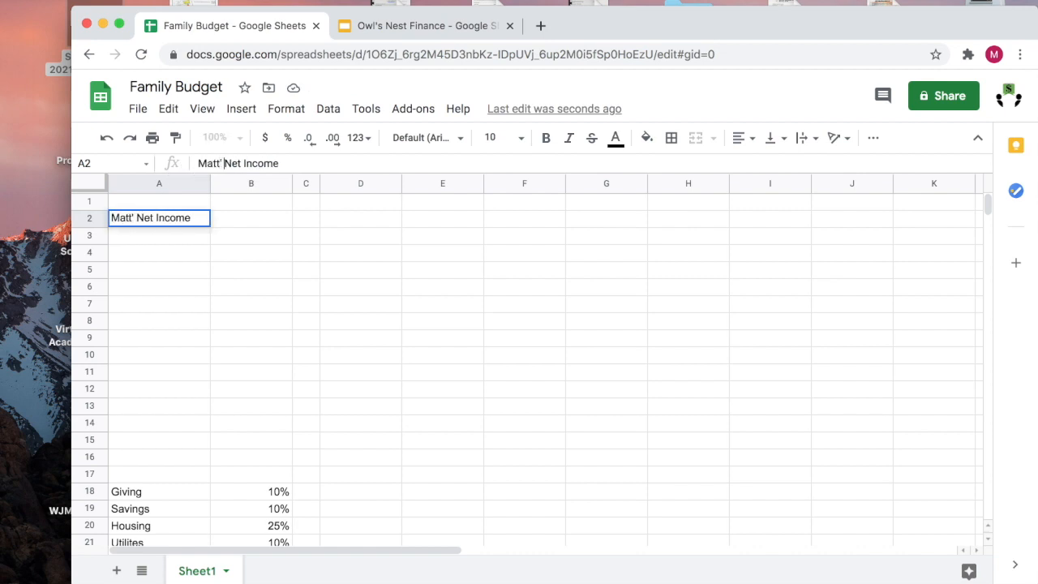
{"action": "key", "text": "BackSpace"}
{"action": "type", "text": "s"}
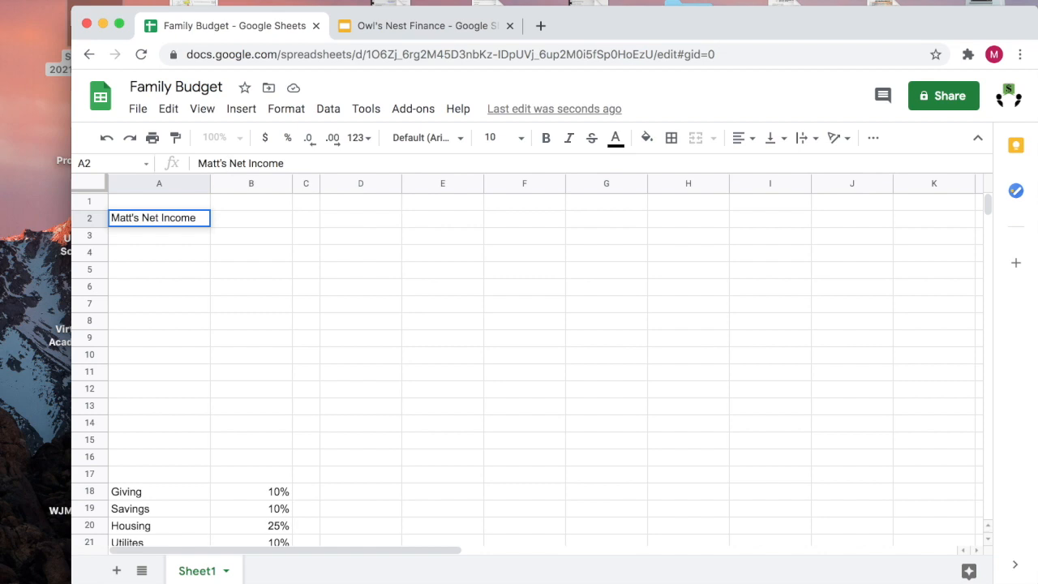
{"action": "key", "text": "Tab"}
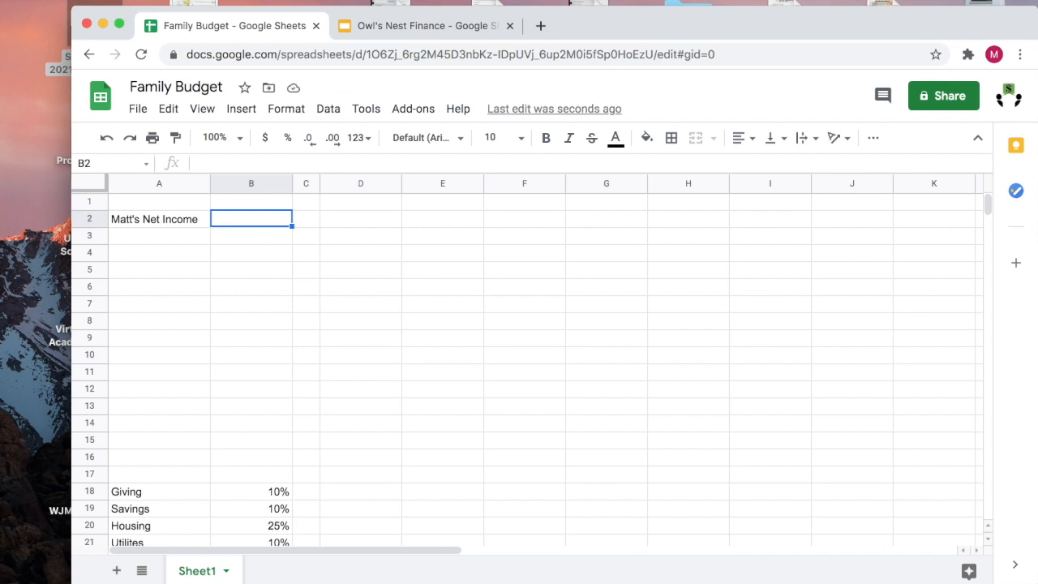
Enter 1430 as the first earner's net income in cell B2.
{"action": "type", "text": "1,4"}
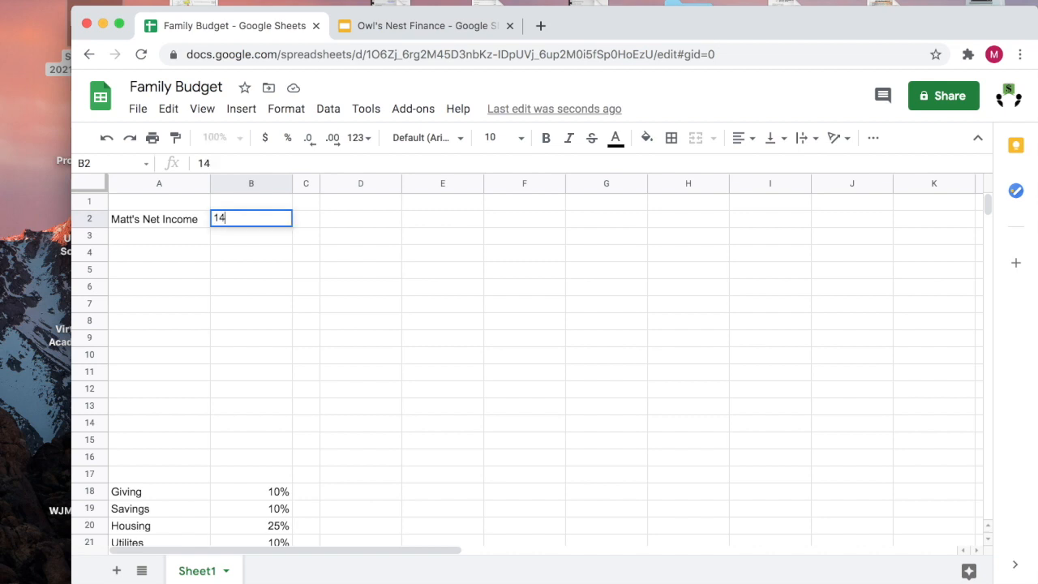
{"action": "type", "text": "30"}
{"action": "key", "text": "Return"}
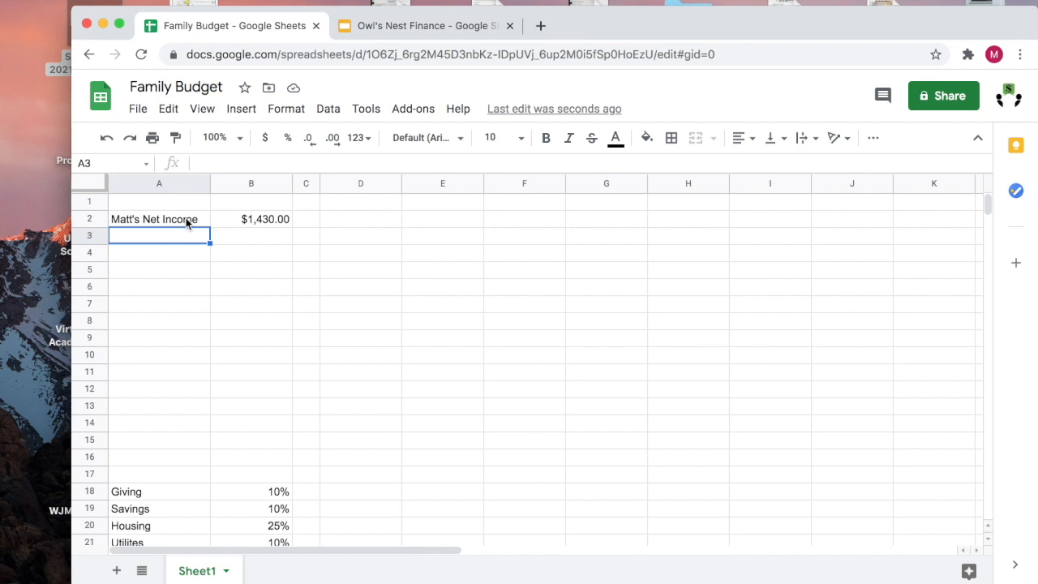
Add the second earner's net income label in A3 with 1125 in B3, and widen column A to fit the label.
{"action": "type", "text": "Melinda"}
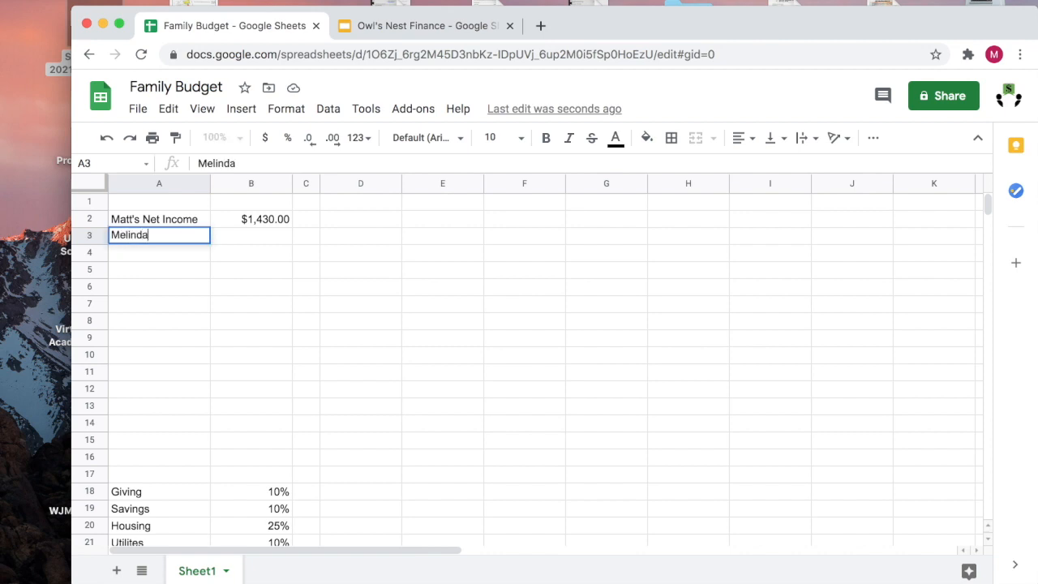
{"action": "type", "text": "'s Net Income"}
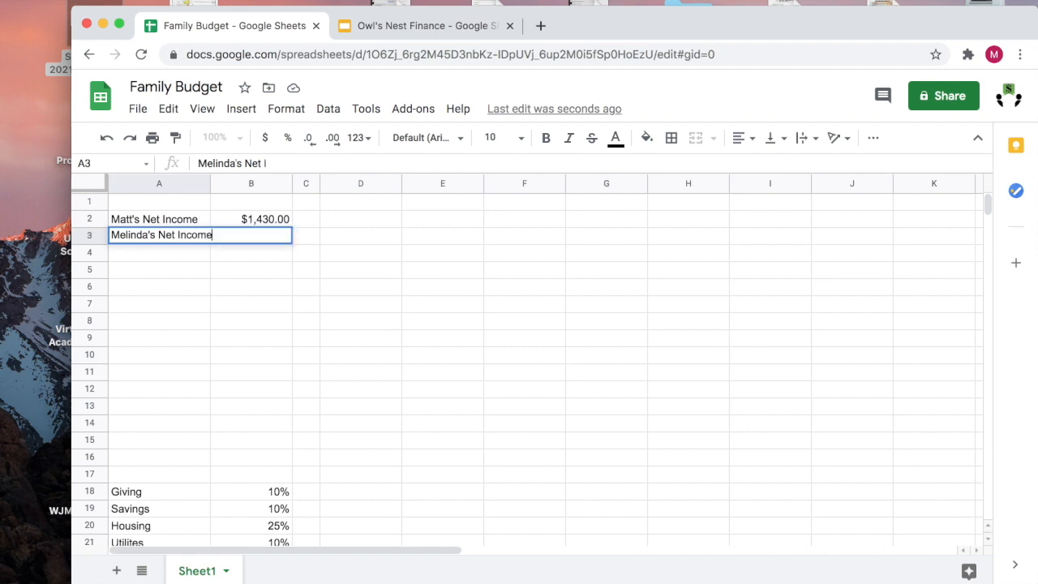
{"action": "key", "text": "Tab"}
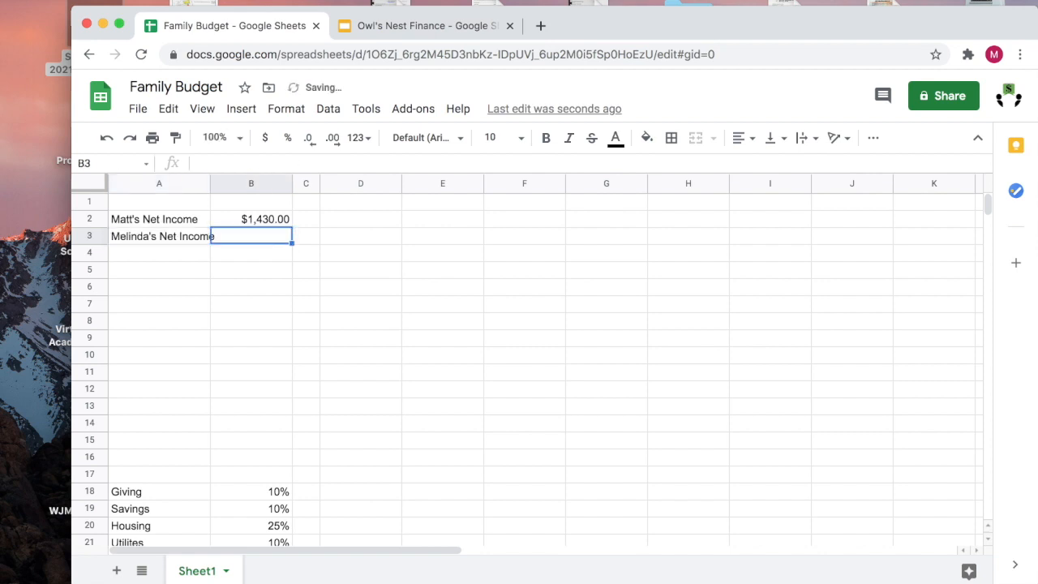
{"action": "type", "text": "1"}
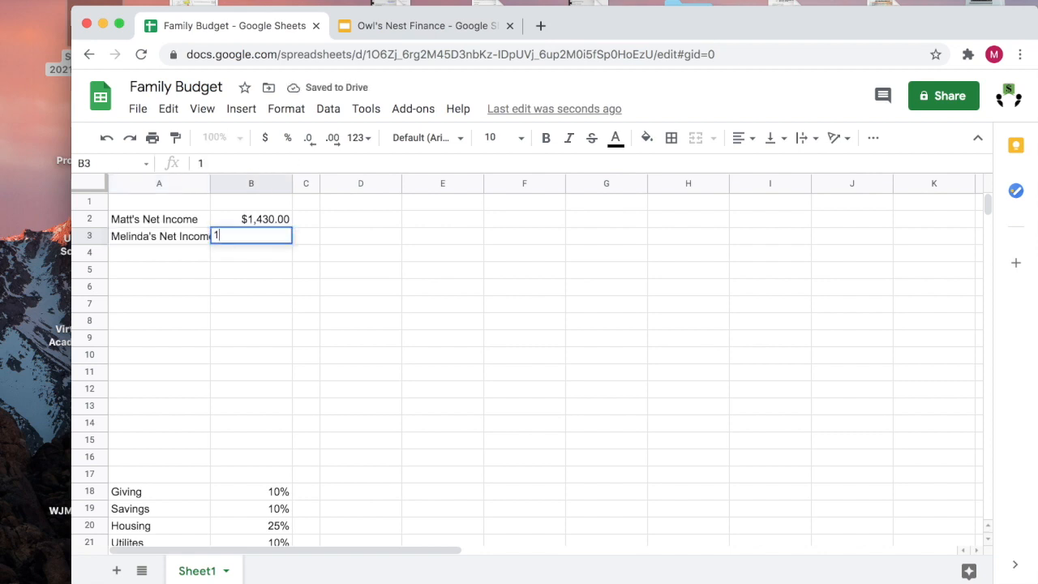
{"action": "type", "text": ",125"}
{"action": "key", "text": "Return"}
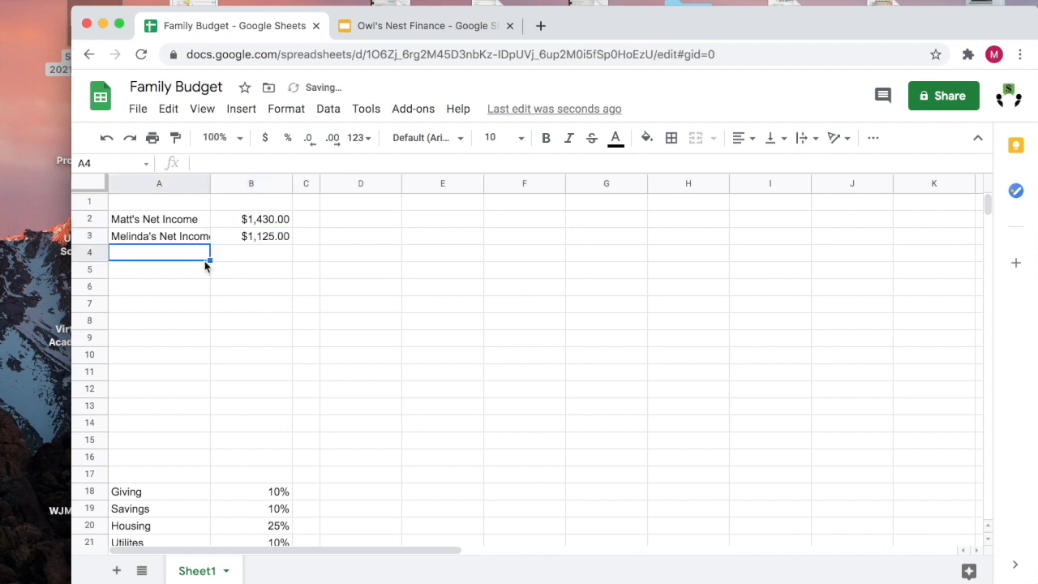
{"action": "left_click_drag", "start_coordinate": [210, 183], "coordinate": [218, 183]}
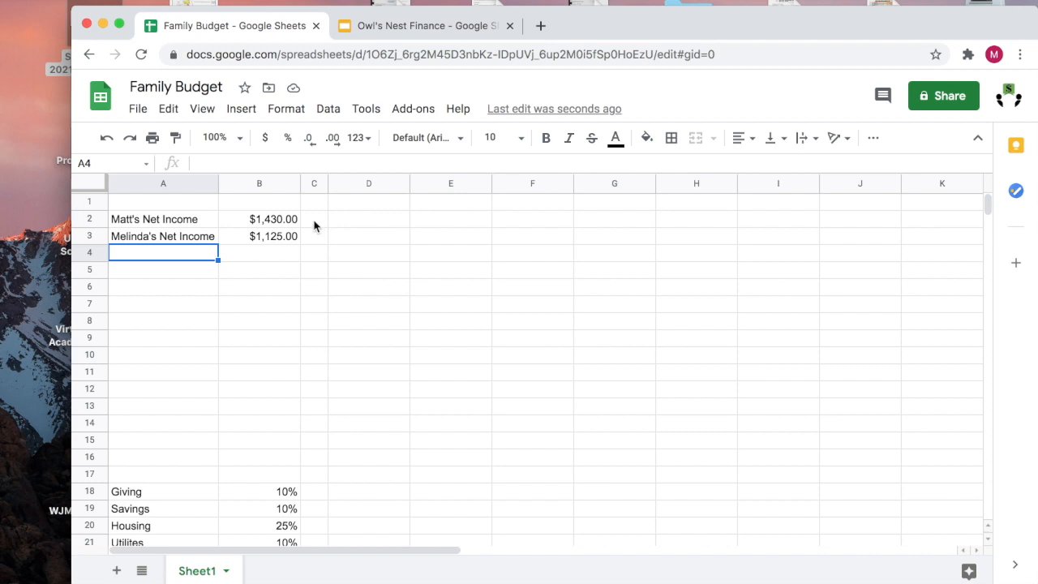
Enter 26 in cells C2 and C3 as each earner's number of pay periods.
{"action": "left_click", "coordinate": [315, 226]}
{"action": "type", "text": "26"}
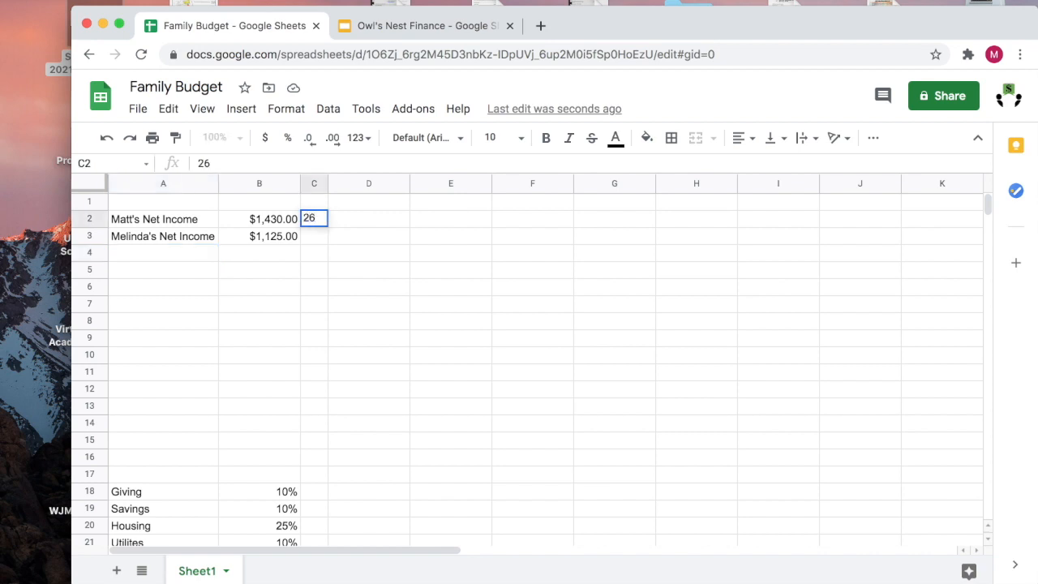
{"action": "key", "text": "Return"}
{"action": "type", "text": "26"}
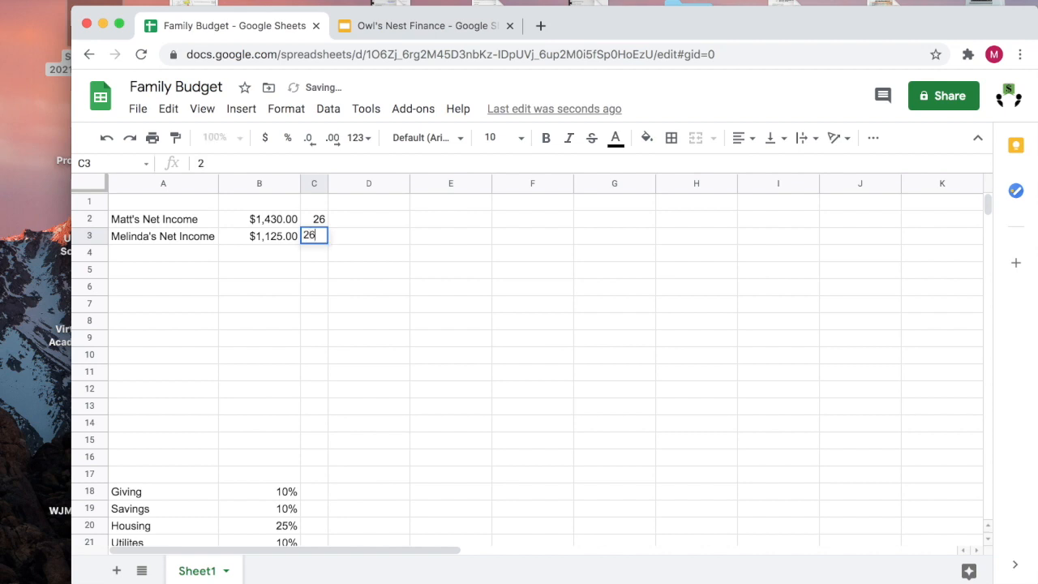
Add the column headers "Net Income", "Pay Periods" and "Total Net" in cells B1 to D1.
{"action": "left_click", "coordinate": [277, 207]}
{"action": "type", "text": "Net Income"}
{"action": "key", "text": "Tab"}
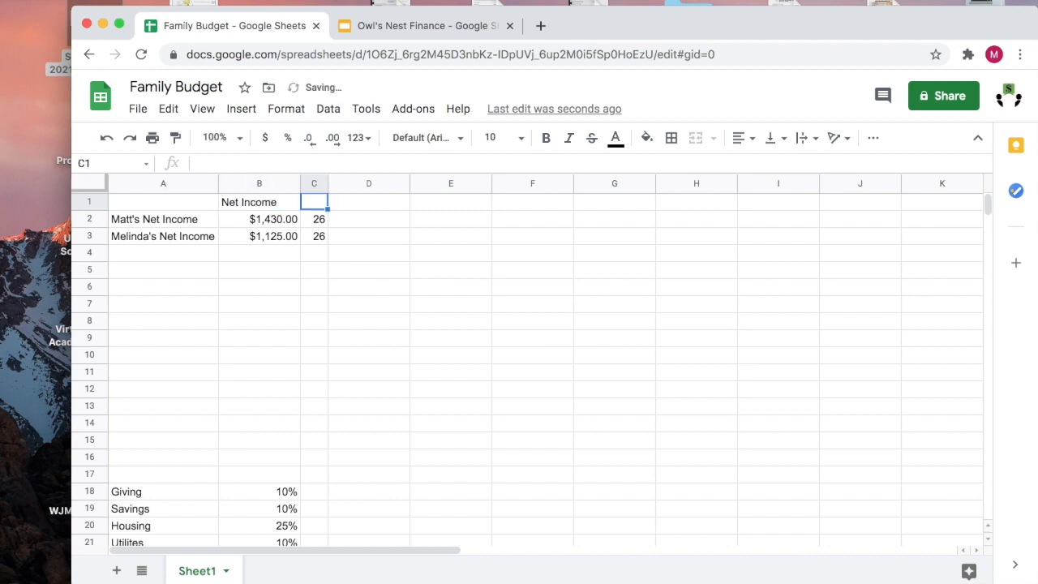
{"action": "type", "text": "Pay Periods"}
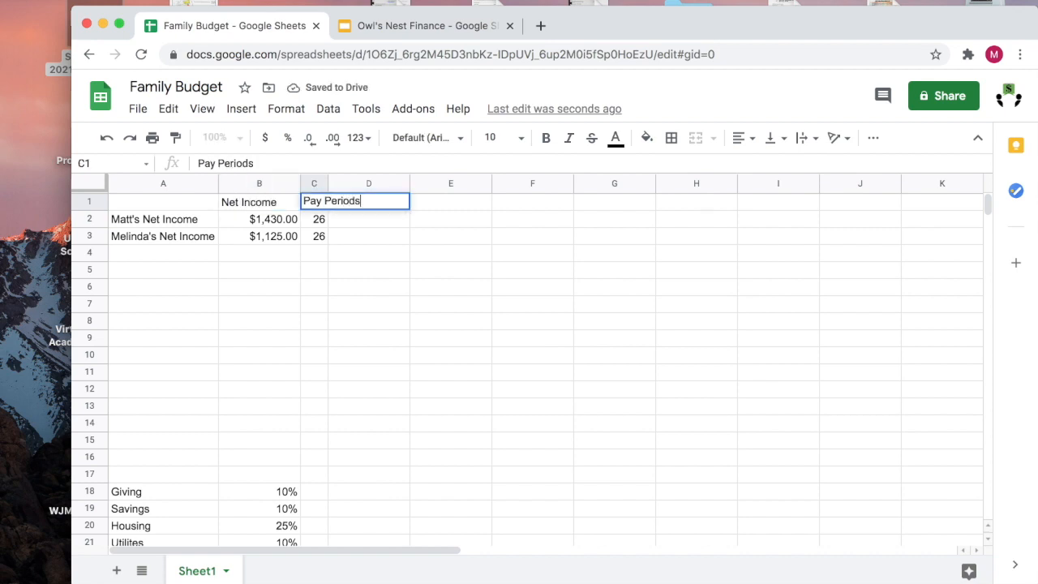
{"action": "key", "text": "Tab"}
{"action": "type", "text": "Total Net"}
{"action": "left_click", "coordinate": [259, 219]}
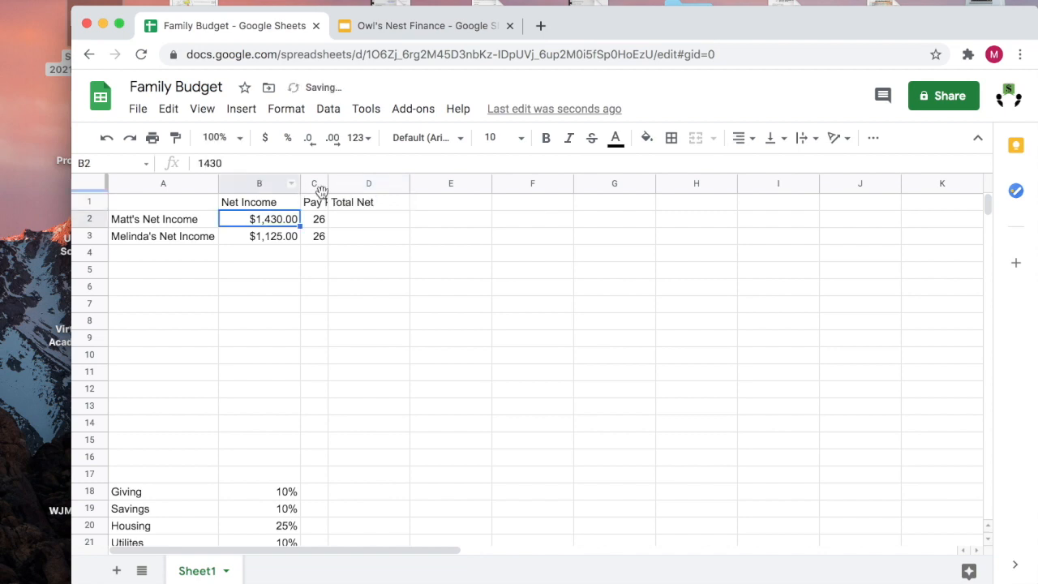
Calculate the first earner's total net income in cell D2 with the formula =B2*C2.
{"action": "left_click", "coordinate": [365, 224]}
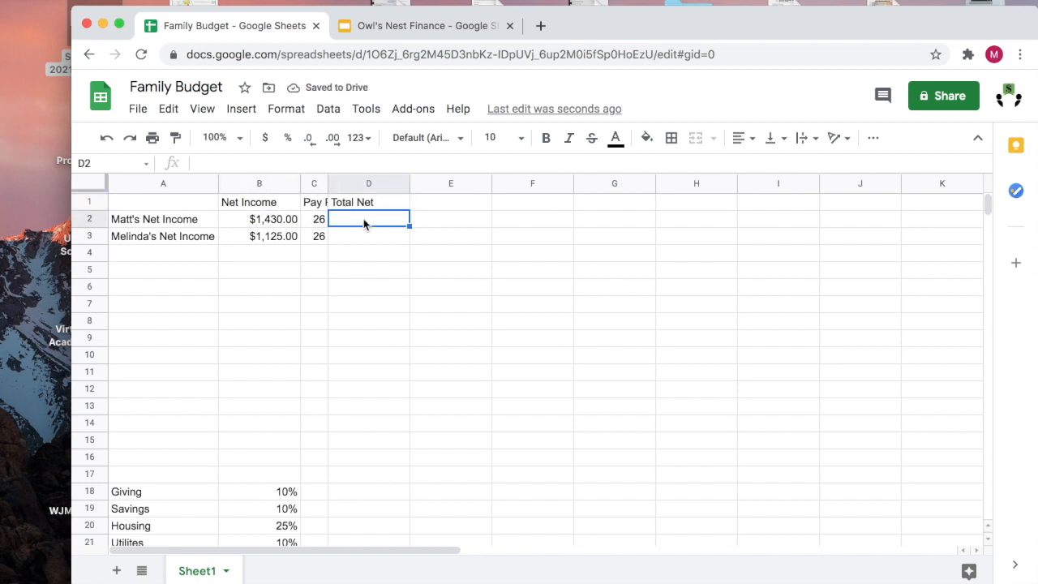
{"action": "type", "text": "="}
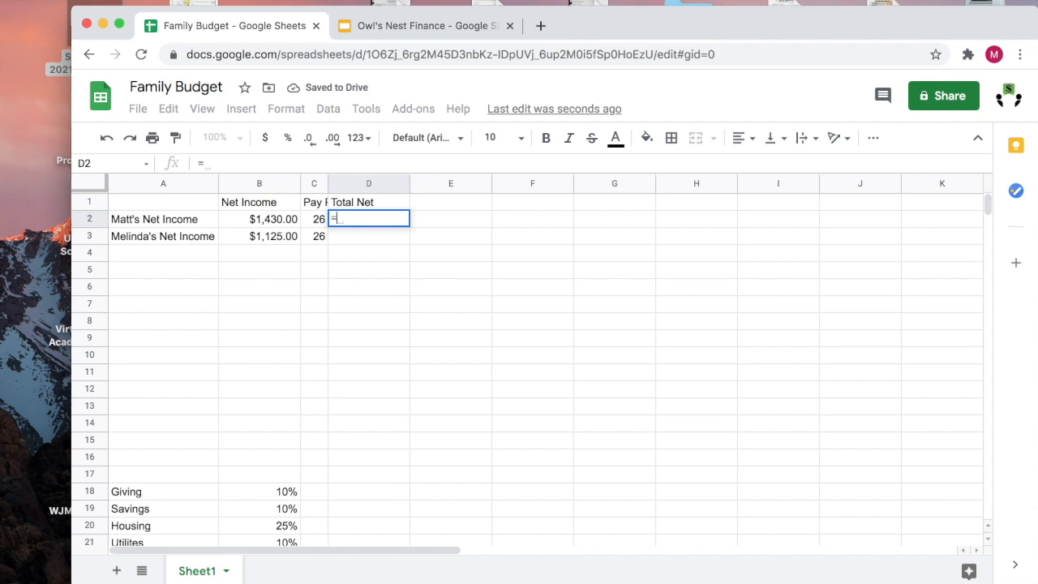
{"action": "left_click", "coordinate": [274, 221]}
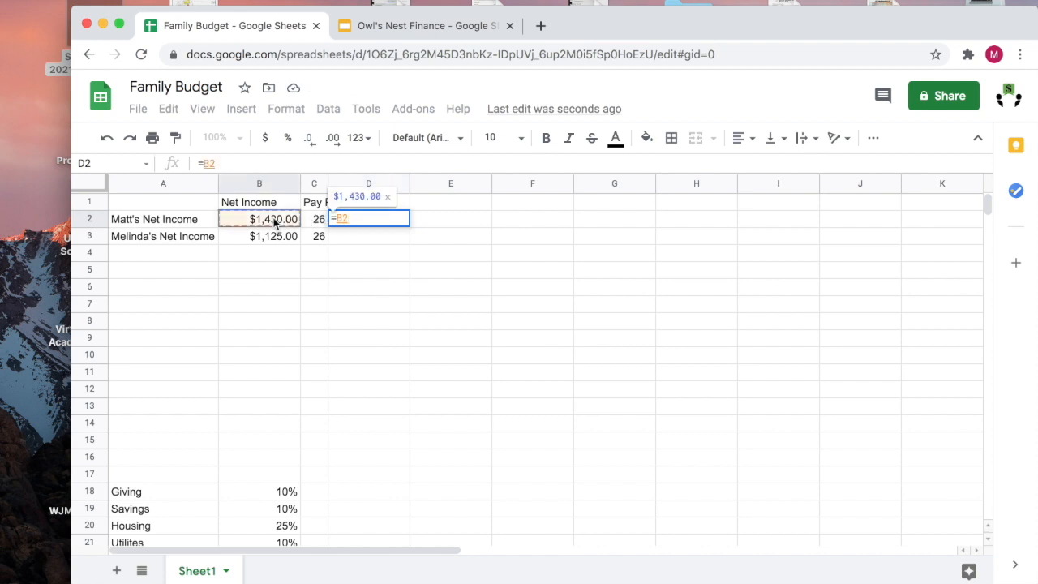
{"action": "type", "text": "*"}
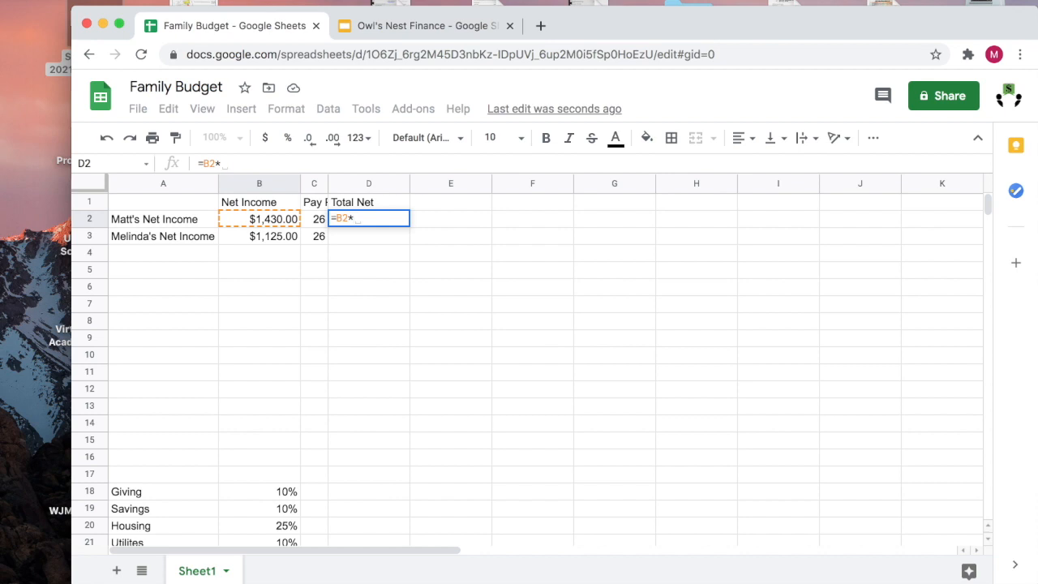
{"action": "left_click", "coordinate": [319, 220]}
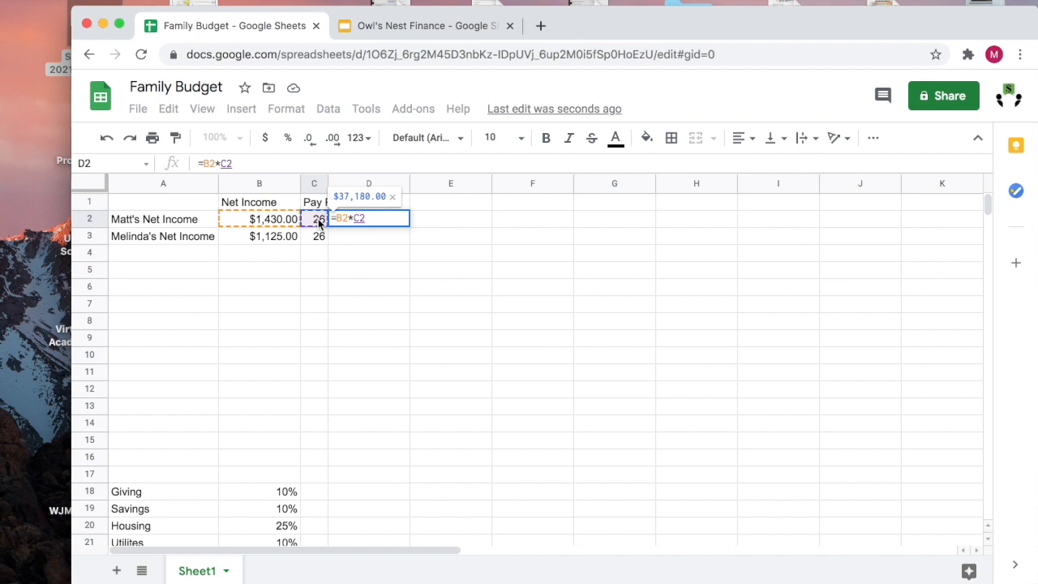
{"action": "key", "text": "Return"}
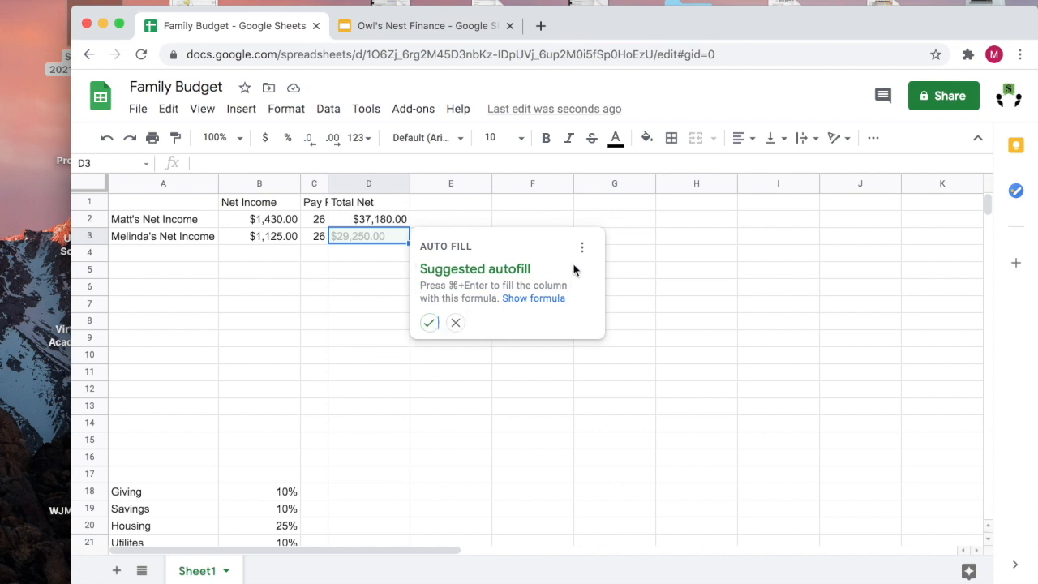
Accept the suggested autofill for the second earner's total net in D3, and fit column C to its header.
{"action": "left_click", "coordinate": [430, 323]}
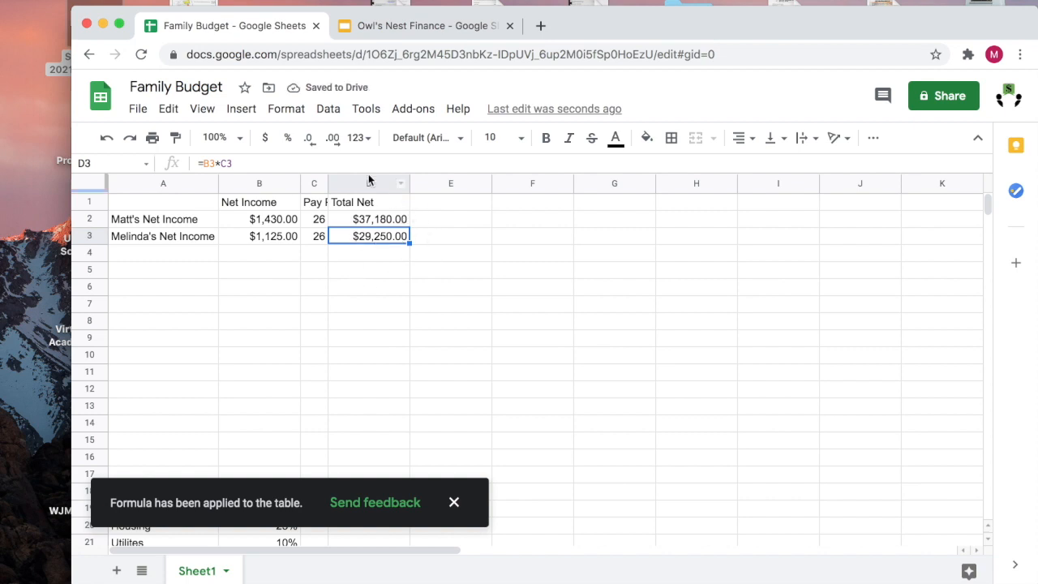
{"action": "double_click", "coordinate": [327, 183]}
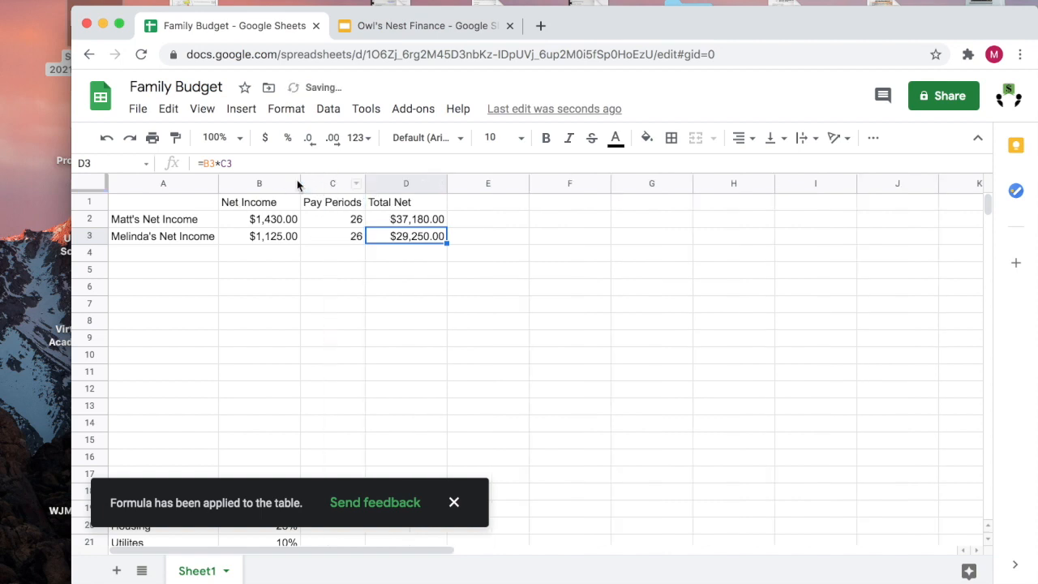
Add a "Side" income row in row 4 with 200 as net income and 12 pay periods.
{"action": "left_click", "coordinate": [171, 253]}
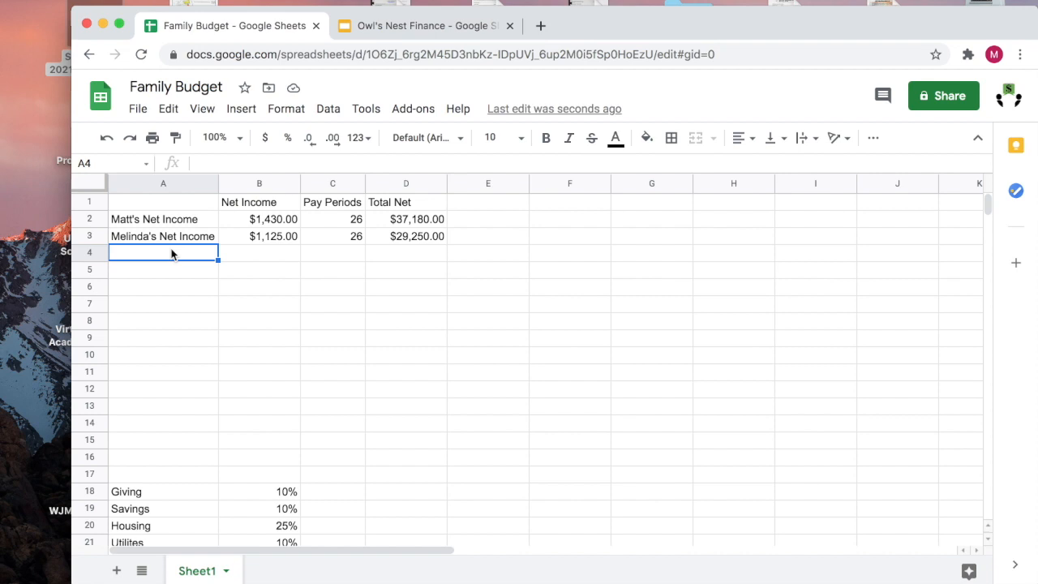
{"action": "type", "text": "Side"}
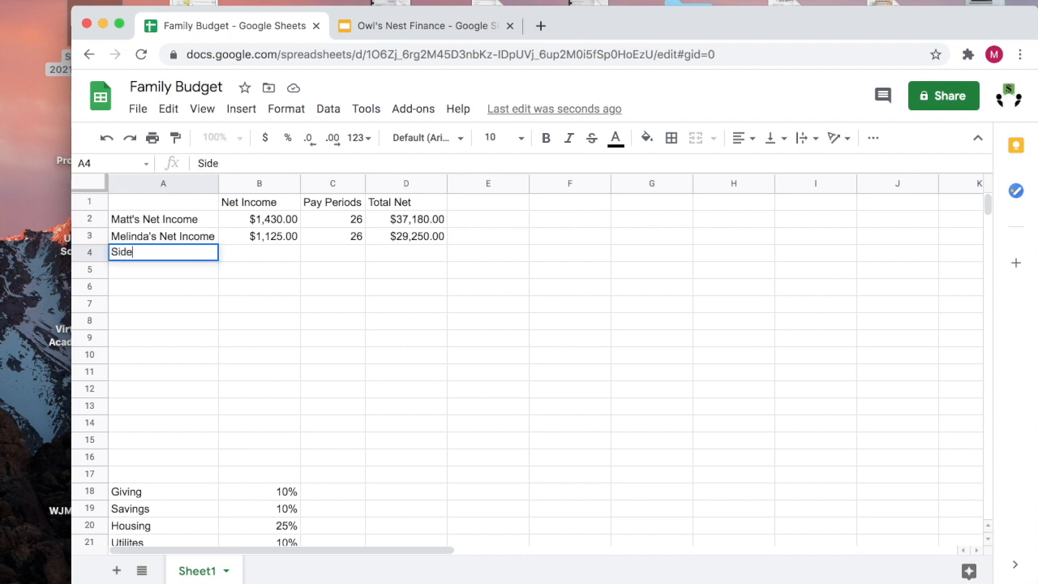
{"action": "key", "text": "Tab"}
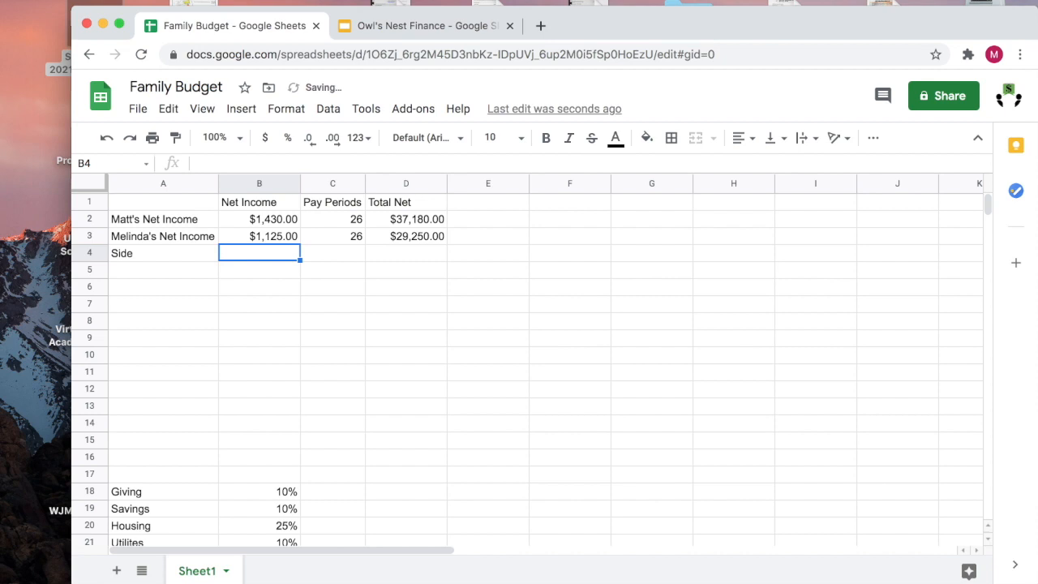
{"action": "type", "text": "200"}
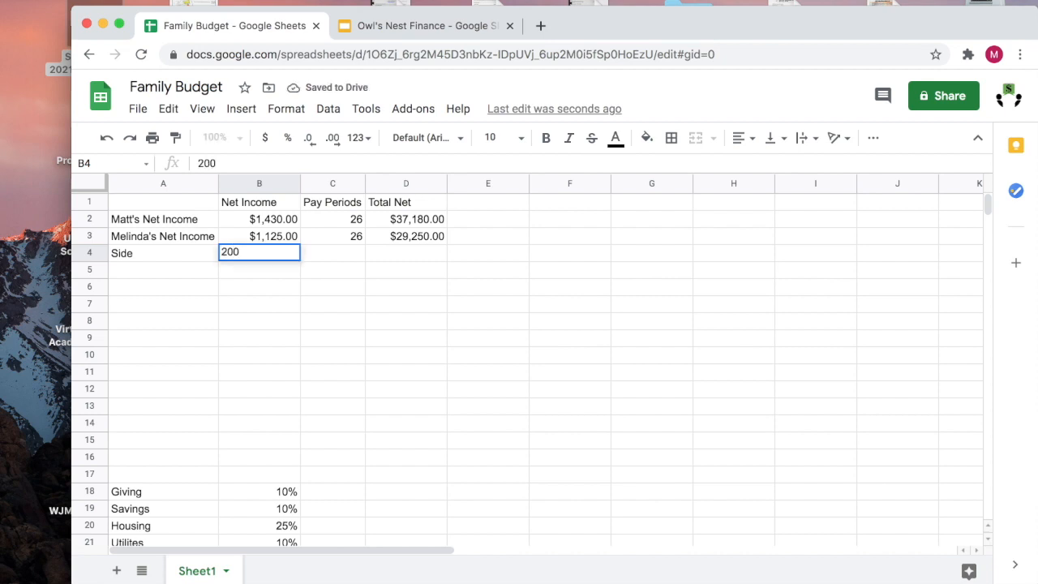
{"action": "key", "text": "Tab"}
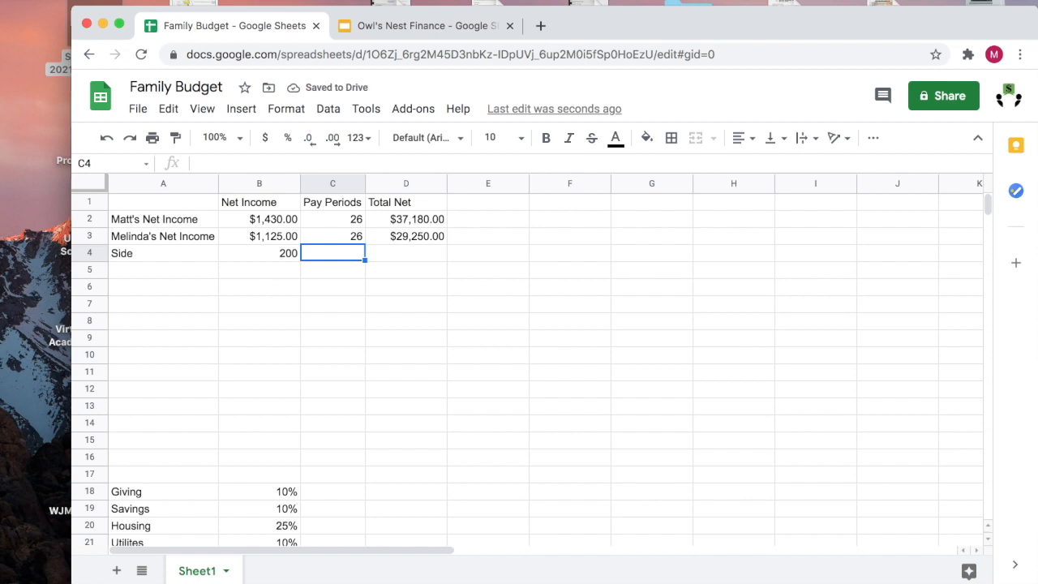
{"action": "type", "text": "12"}
{"action": "key", "text": "Tab"}
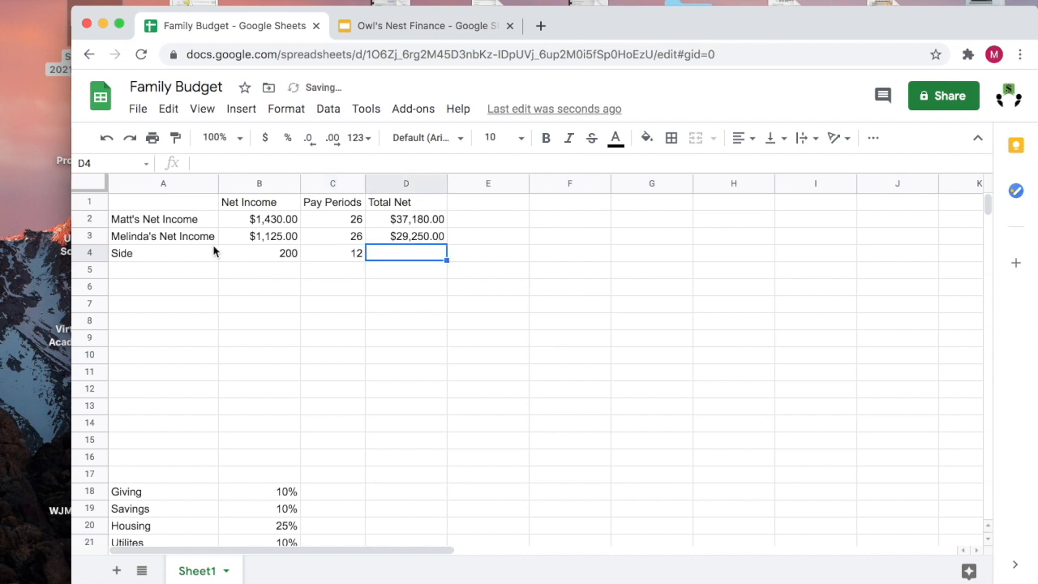
Fill the total net formula from D3 down to D4 and format D4 as currency.
{"action": "left_click", "coordinate": [429, 236]}
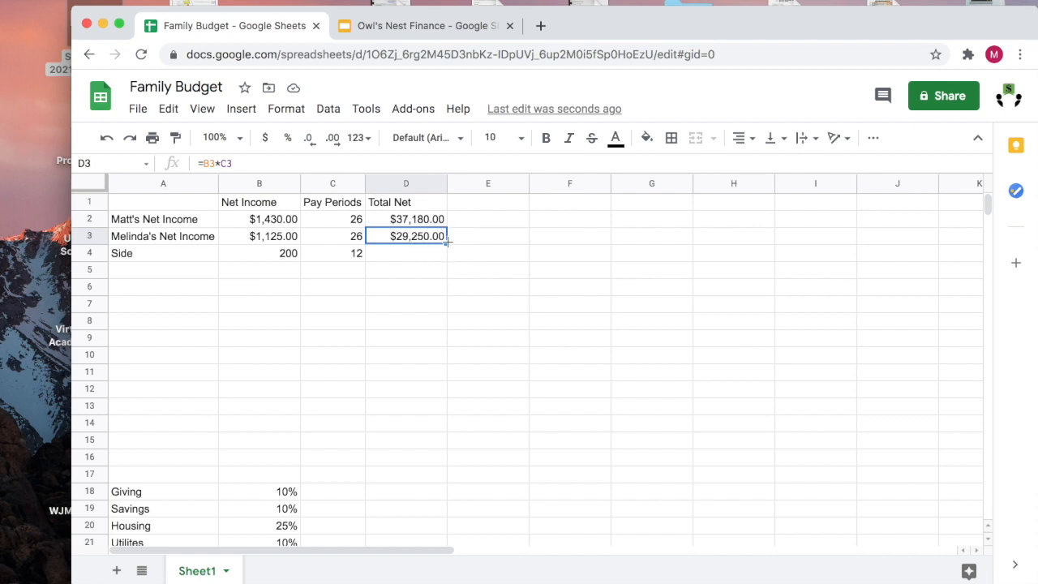
{"action": "left_click_drag", "start_coordinate": [446, 243], "coordinate": [448, 256]}
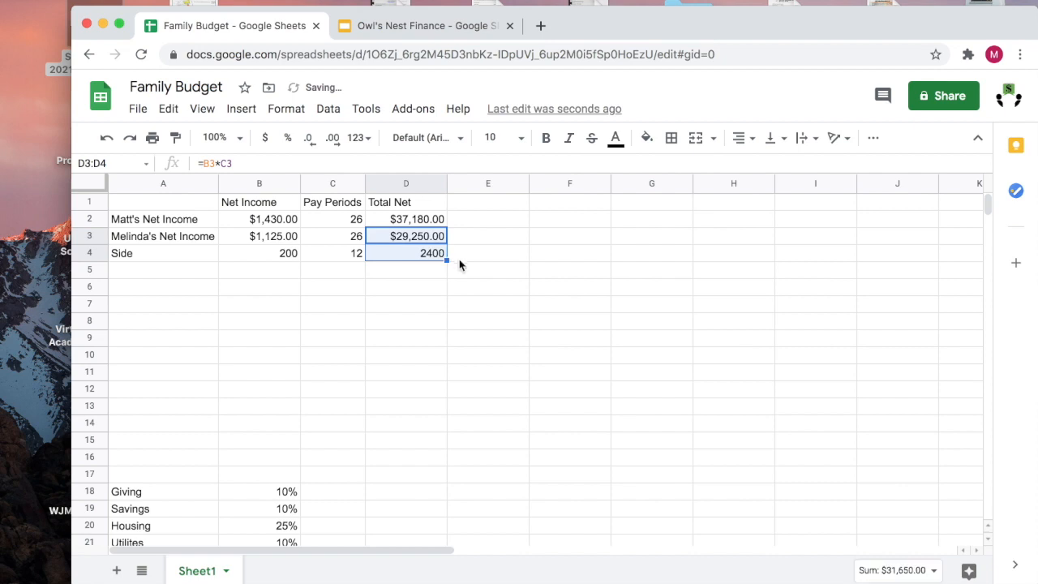
{"action": "left_click", "coordinate": [420, 253]}
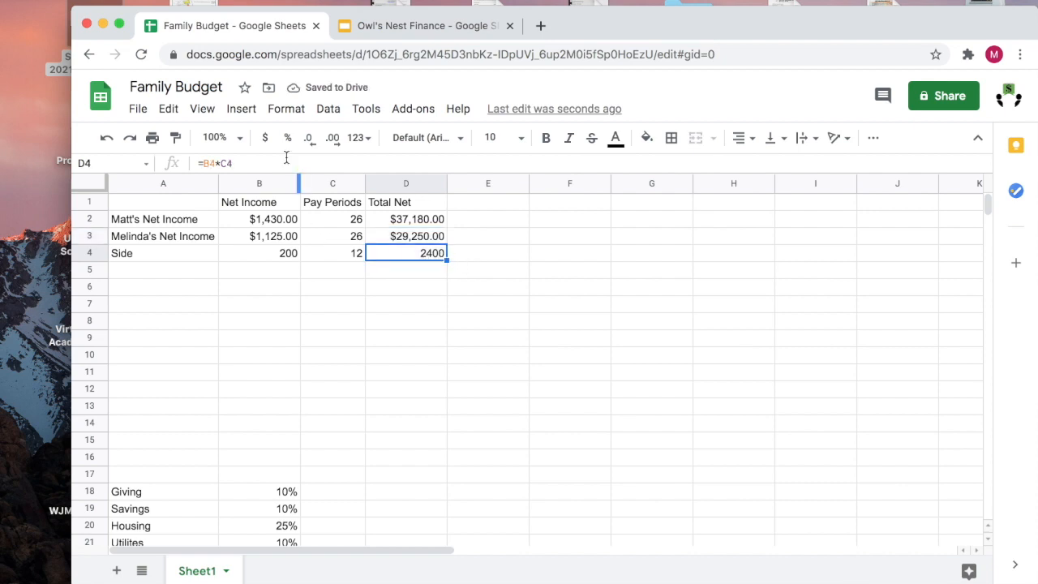
{"action": "left_click", "coordinate": [267, 139]}
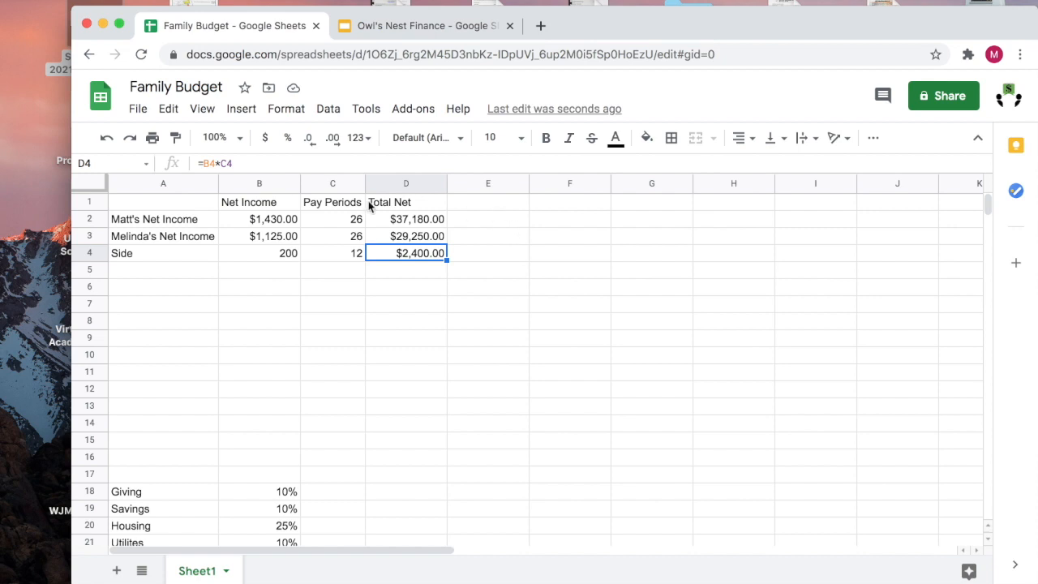
Set the first earner's net income in B2 to 1560.
{"action": "left_click", "coordinate": [286, 221]}
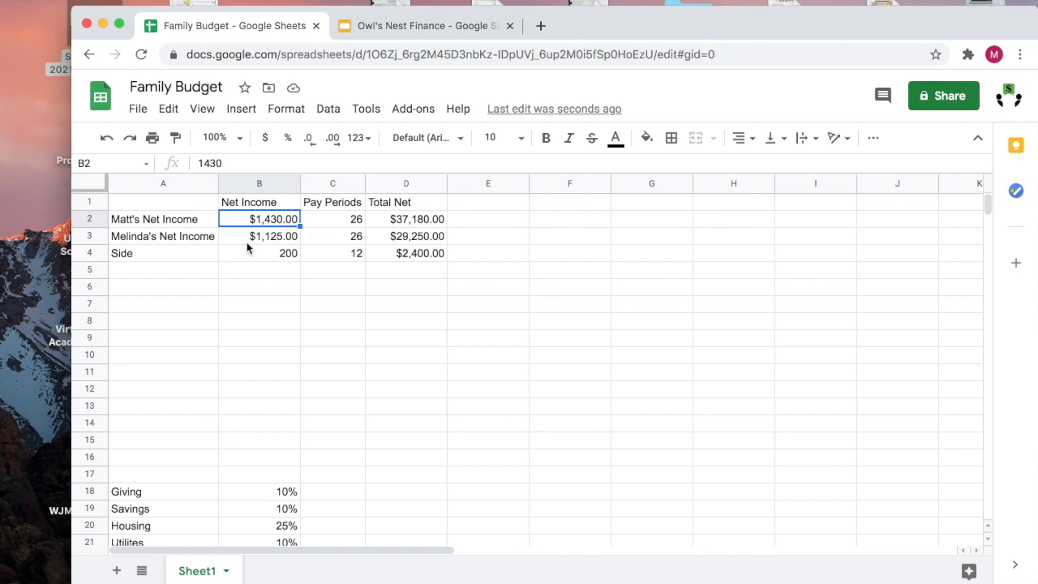
{"action": "key", "text": "BackSpace"}
{"action": "type", "text": "15"}
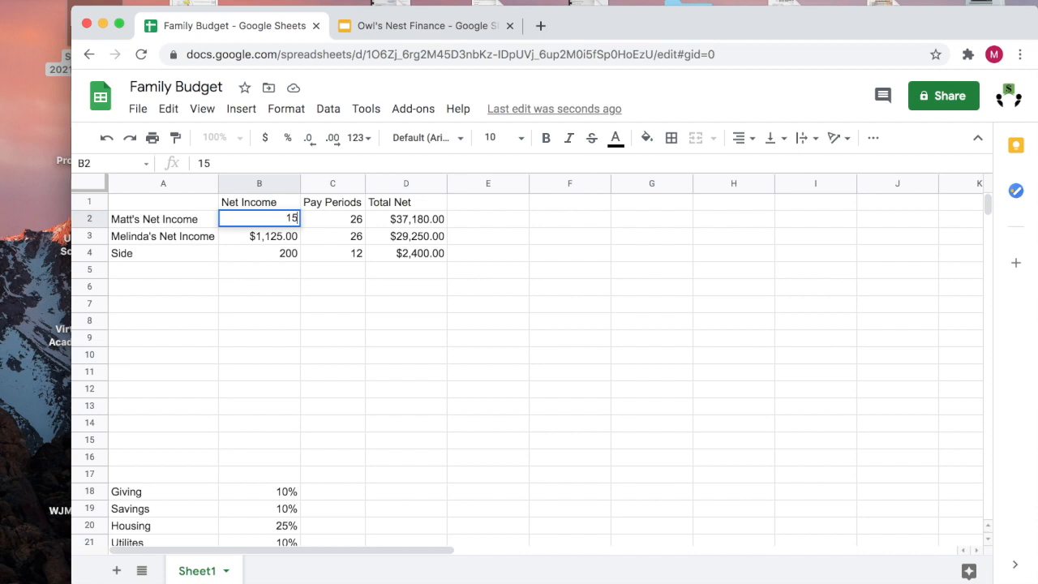
{"action": "type", "text": "69"}
{"action": "key", "text": "BackSpace"}
{"action": "type", "text": "0"}
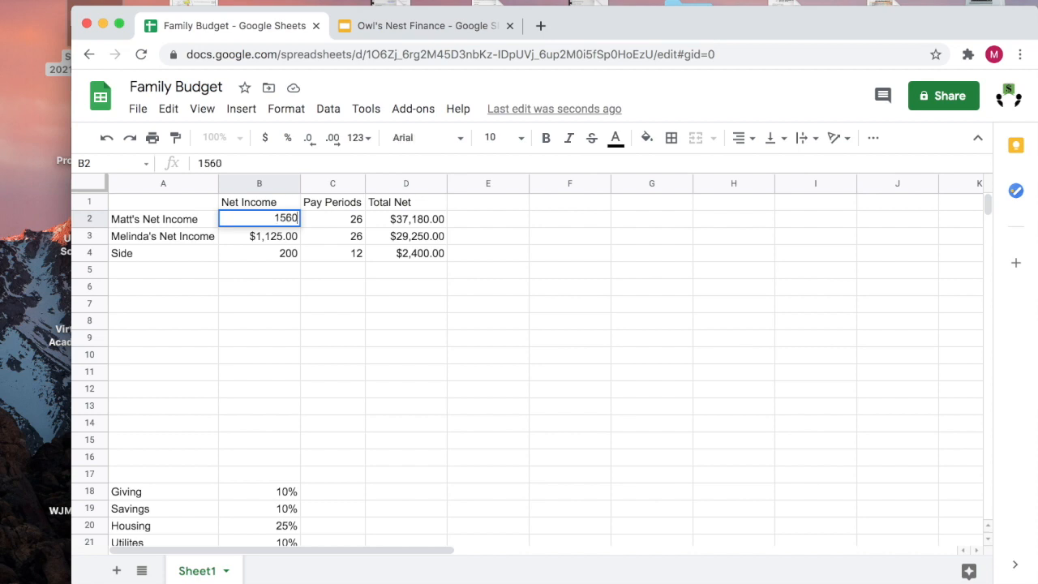
{"action": "key", "text": "Return"}
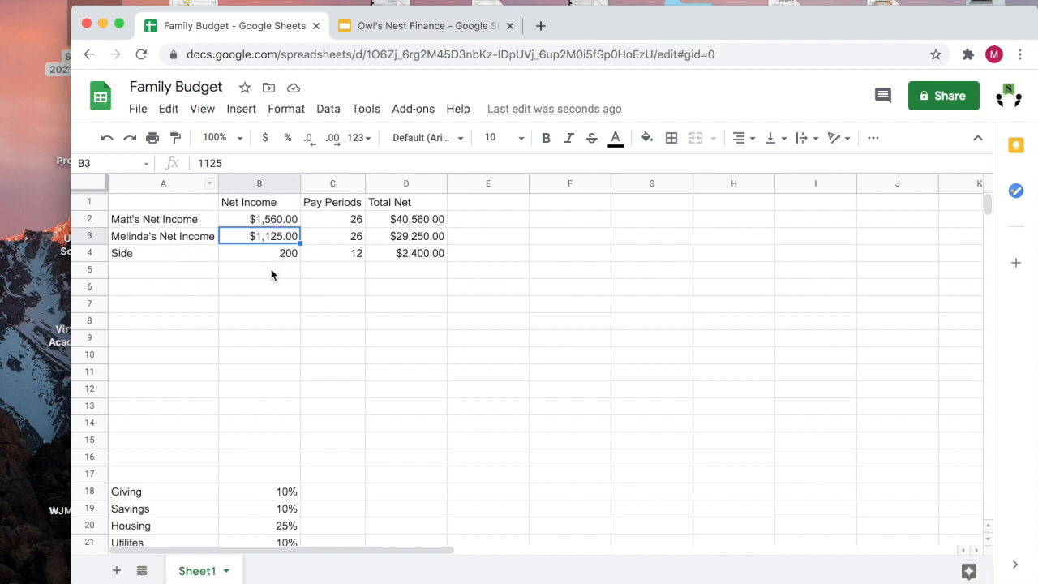
Add a "Total" label in A5 and sum the net incomes in B5 with =sum(B2:B4).
{"action": "left_click", "coordinate": [146, 275]}
{"action": "type", "text": "Total"}
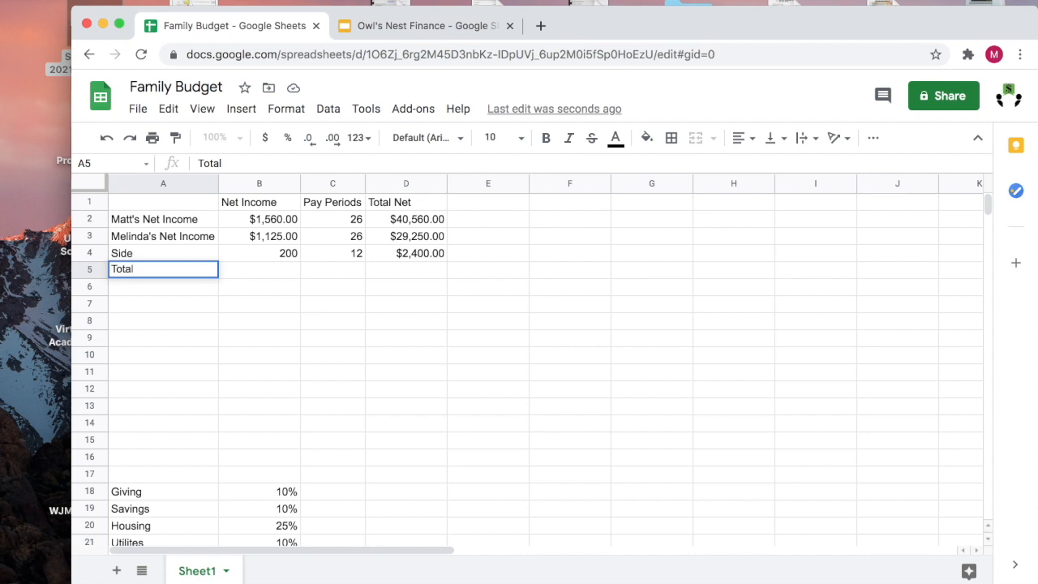
{"action": "key", "text": "Tab"}
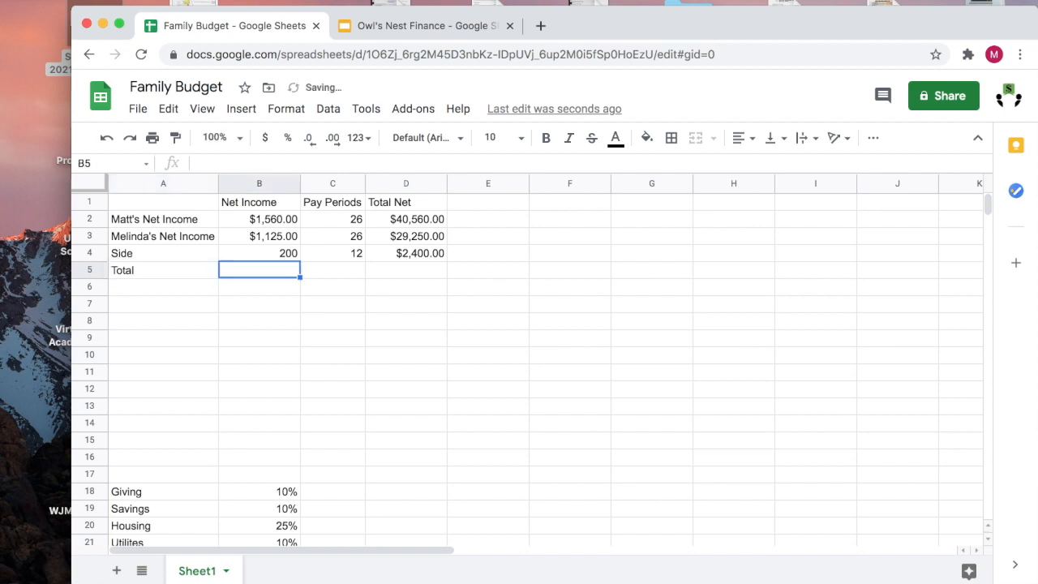
{"action": "type", "text": "=sum("}
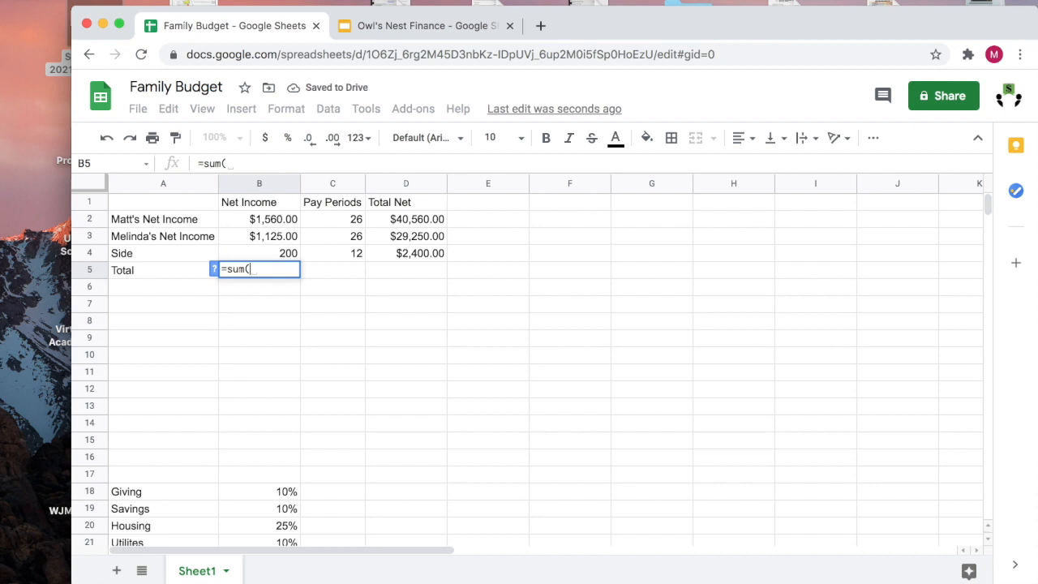
{"action": "left_click_drag", "start_coordinate": [285, 219], "coordinate": [285, 253]}
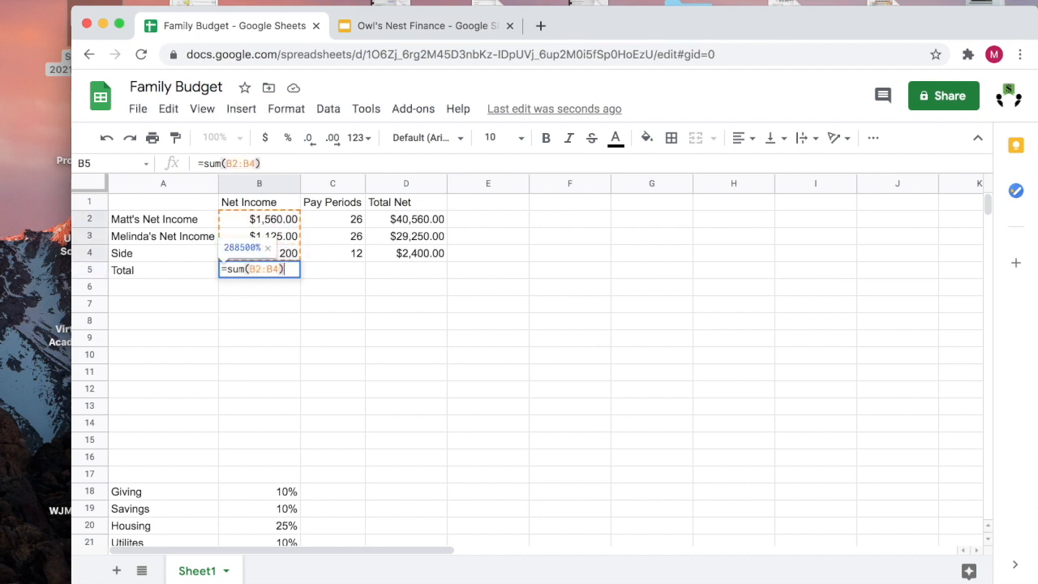
{"action": "key", "text": "Return"}
Format the net income total in B5 as currency.
{"action": "left_click", "coordinate": [282, 272]}
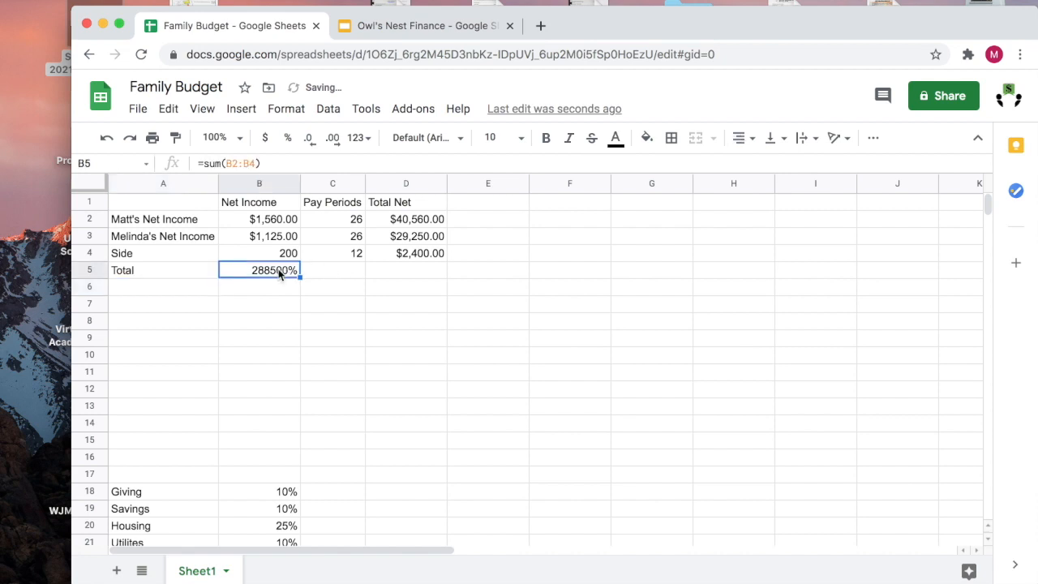
{"action": "left_click", "coordinate": [264, 138]}
{"action": "left_click", "coordinate": [330, 276]}
{"action": "left_click", "coordinate": [274, 275]}
{"action": "left_click", "coordinate": [409, 227]}
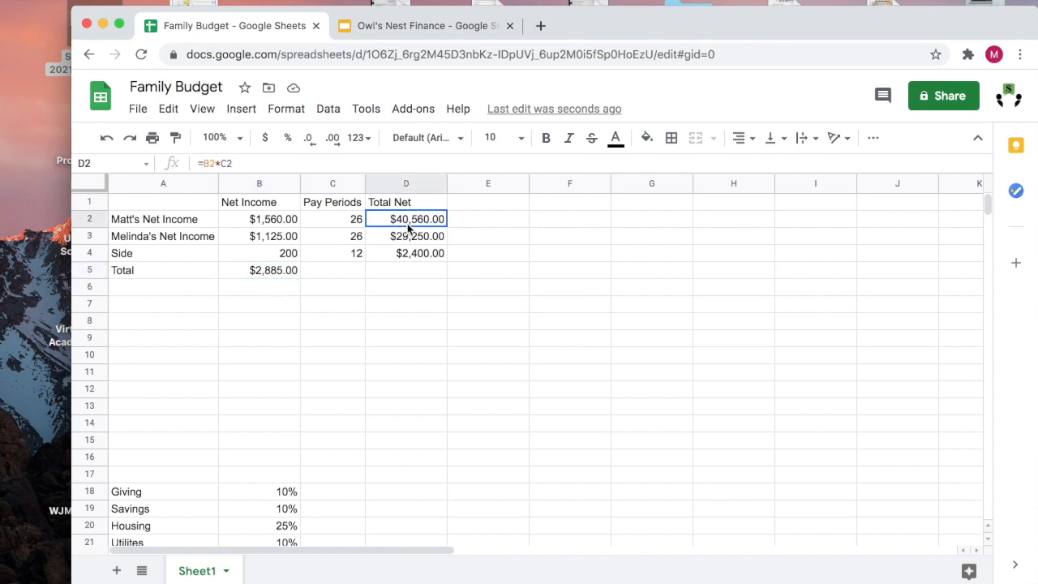
{"action": "left_click", "coordinate": [349, 226]}
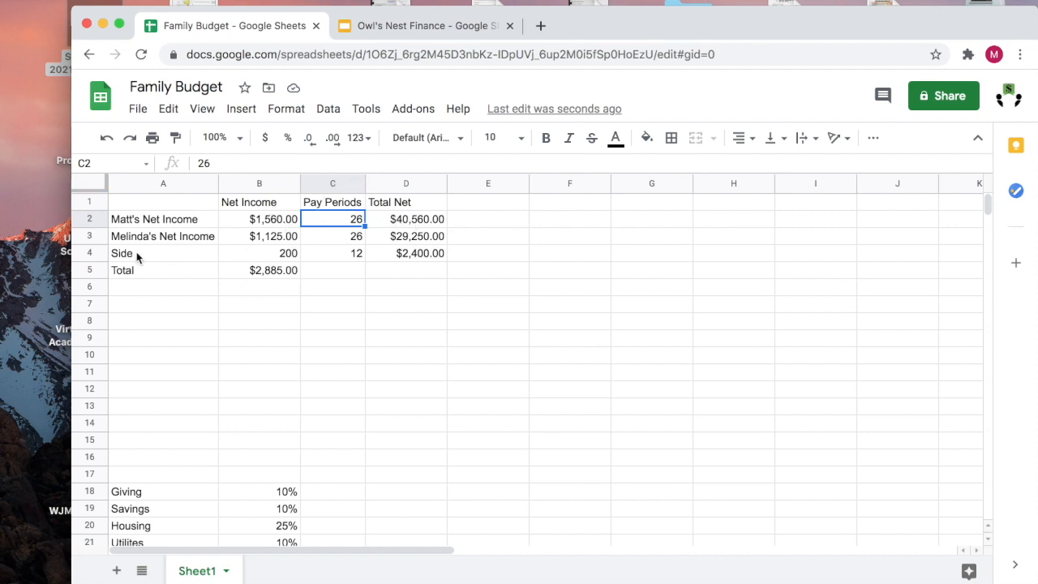
{"action": "left_click", "coordinate": [264, 225]}
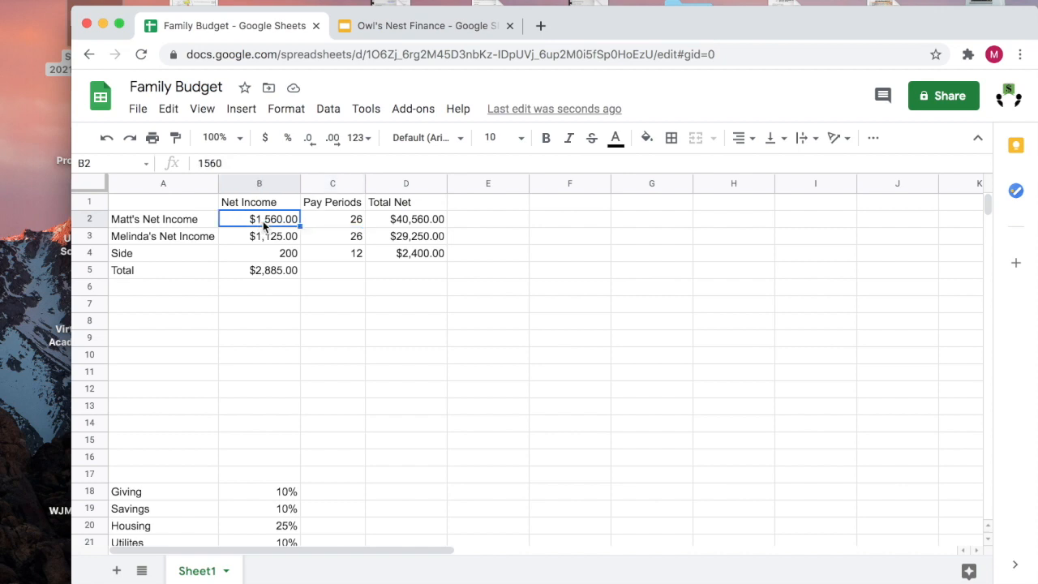
Insert an empty column between the row labels and the Net Income column.
{"action": "right_click", "coordinate": [235, 184]}
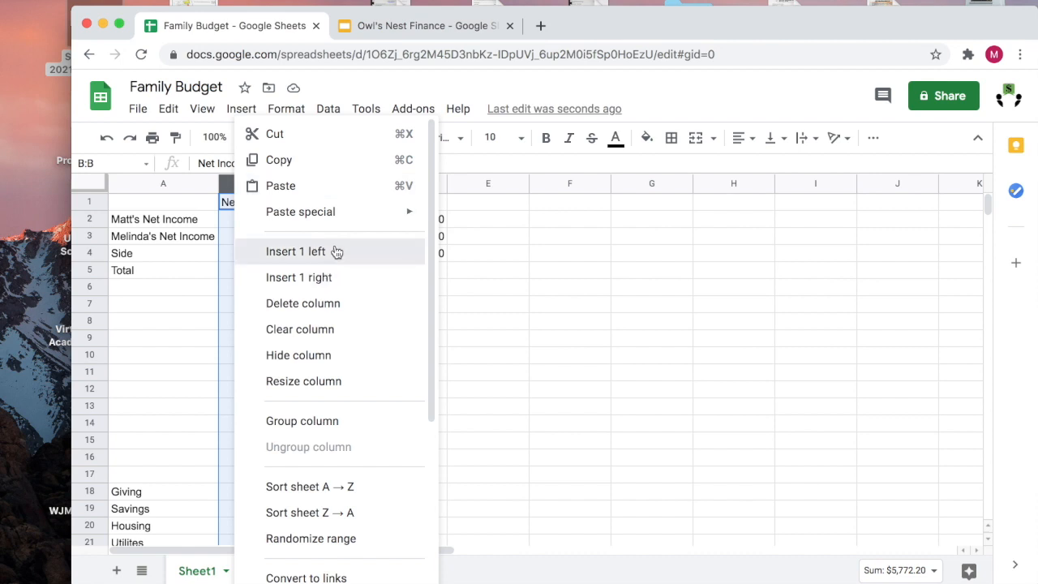
{"action": "left_click", "coordinate": [336, 252]}
{"action": "left_click", "coordinate": [254, 225]}
Copy the net income values and total from C2:C5 into the new column starting at B2.
{"action": "left_click_drag", "start_coordinate": [362, 220], "coordinate": [365, 275]}
{"action": "key", "text": "ctrl+c"}
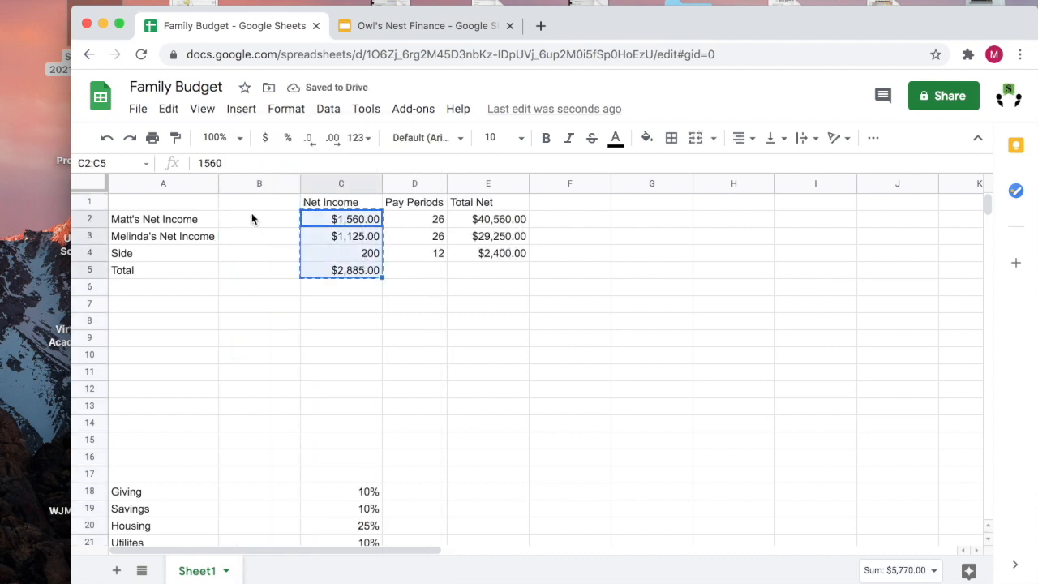
{"action": "left_click", "coordinate": [253, 218]}
{"action": "key", "text": "ctrl+b"}
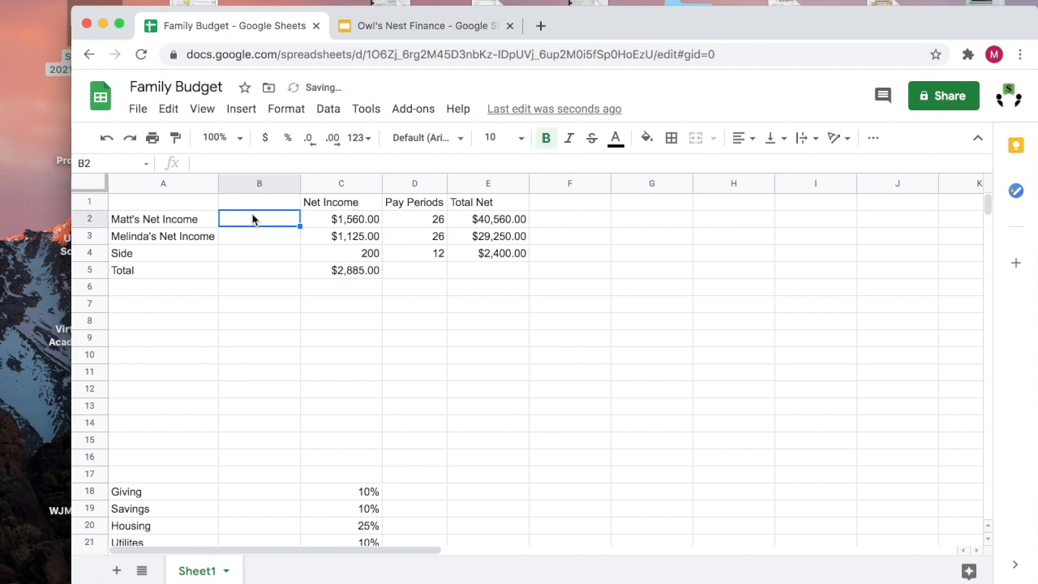
{"action": "key", "text": "ctrl+v"}
{"action": "left_click", "coordinate": [358, 221]}
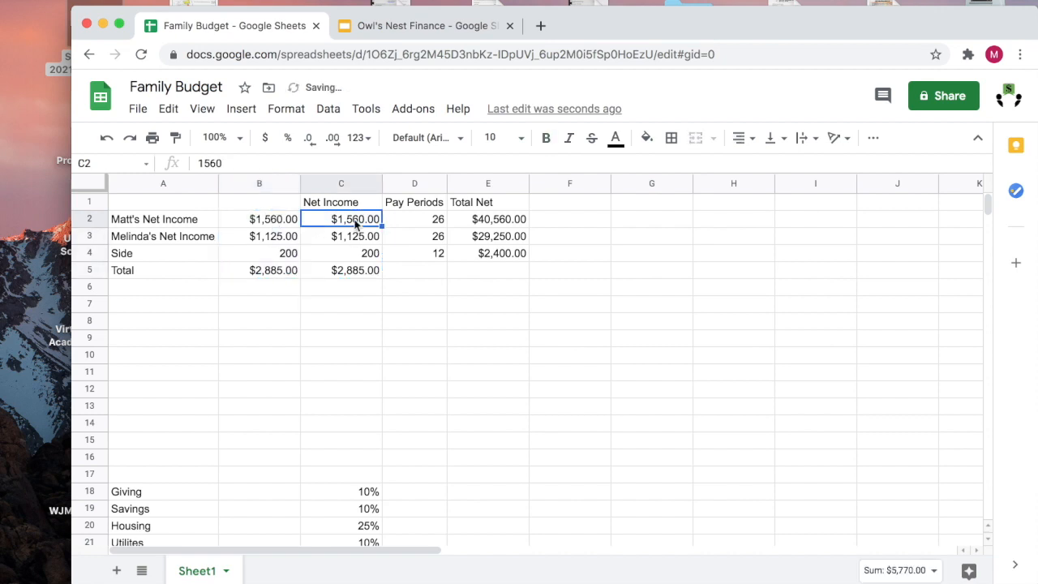
Calculate the first earner's monthly net income in B2 with =E2/12 and fill the formula down to B4.
{"action": "left_click", "coordinate": [274, 224]}
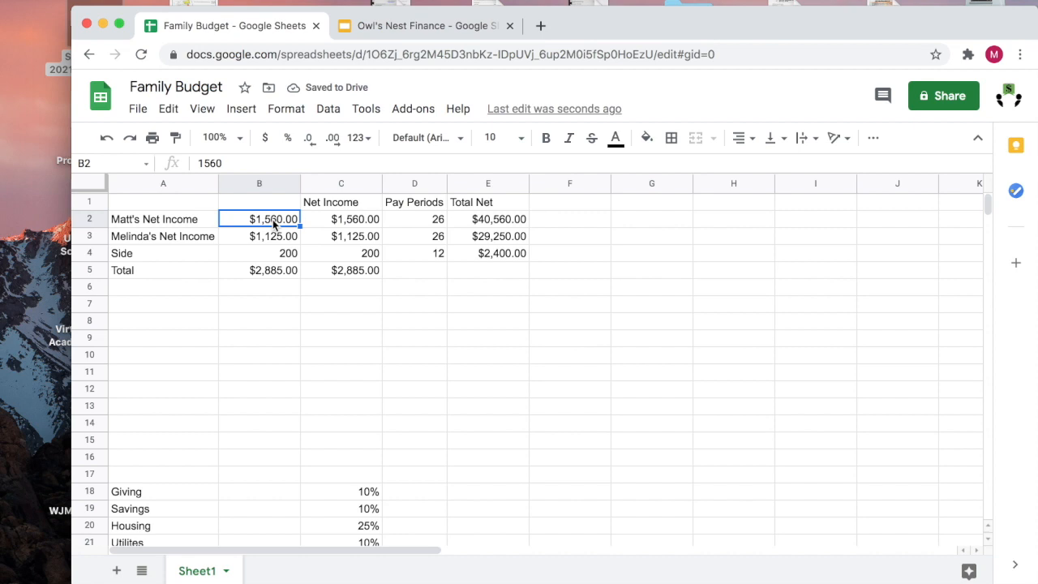
{"action": "type", "text": "="}
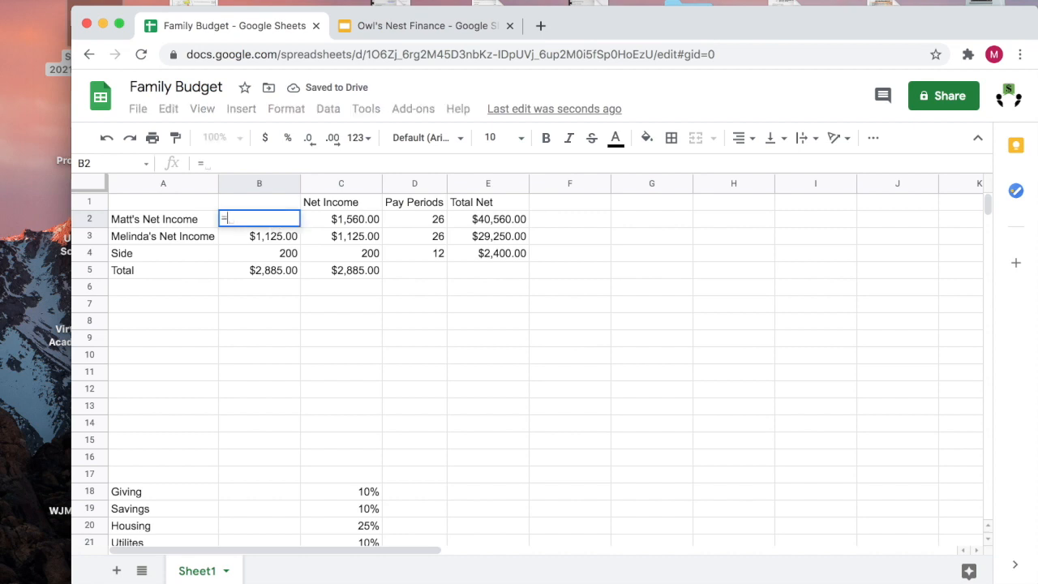
{"action": "left_click", "coordinate": [505, 223]}
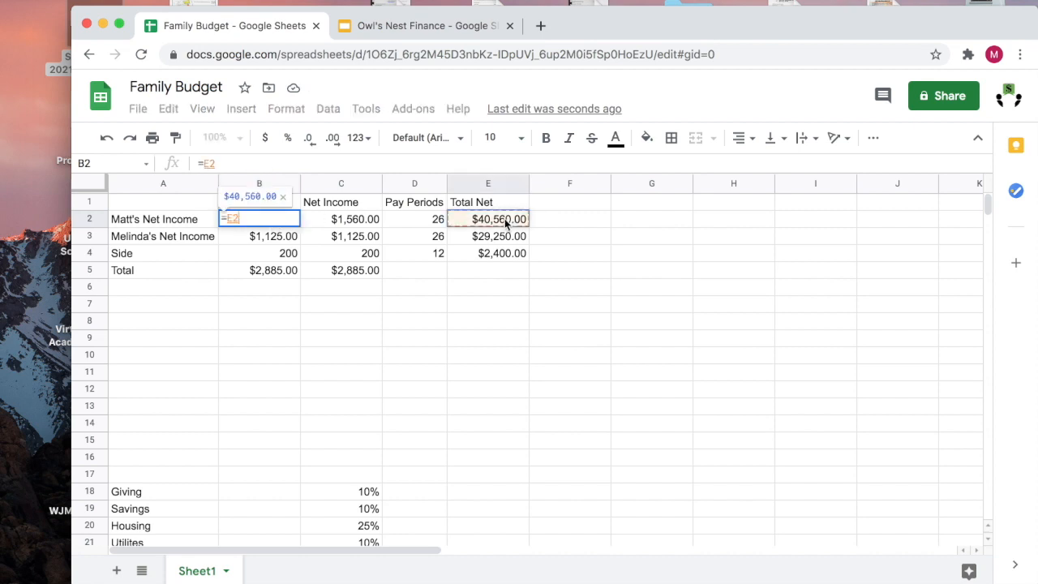
{"action": "type", "text": "/12"}
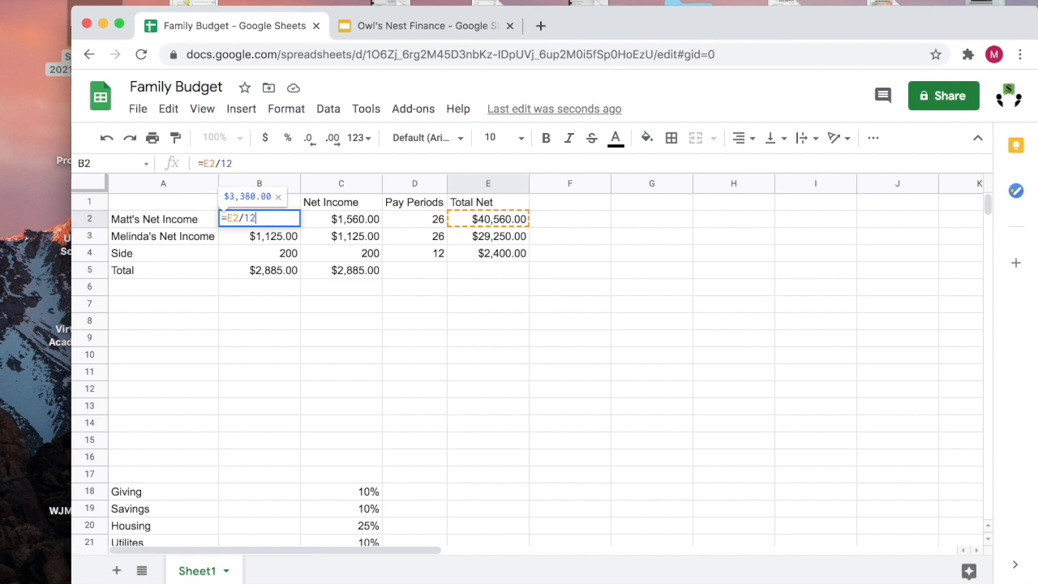
{"action": "key", "text": "Return"}
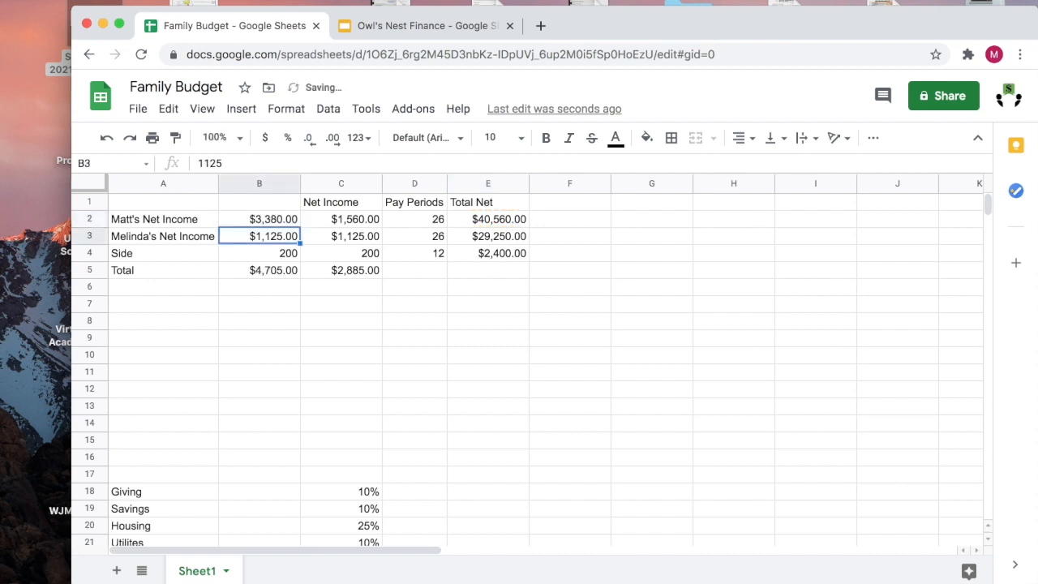
{"action": "left_click", "coordinate": [290, 224]}
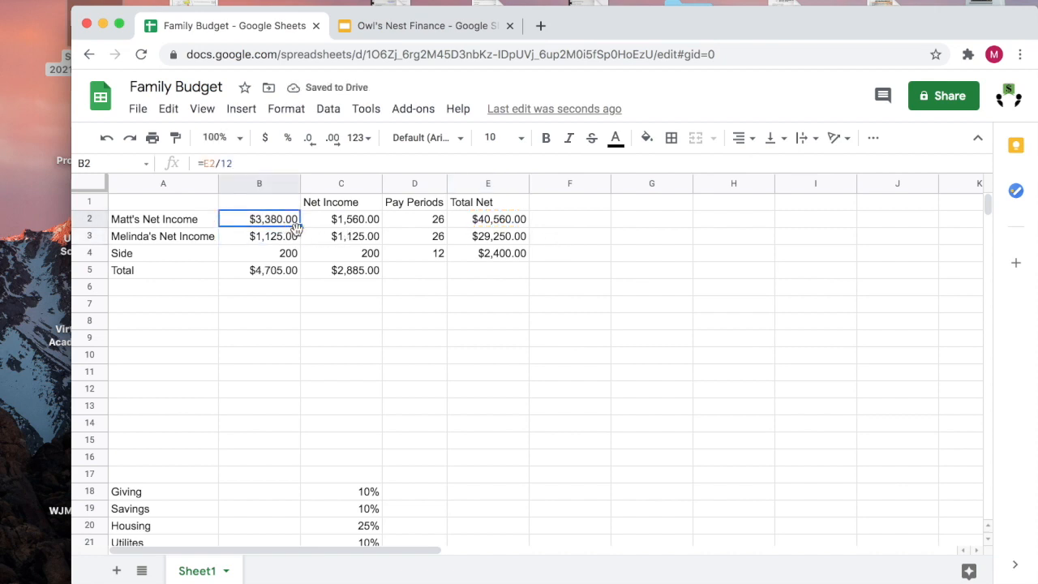
{"action": "left_click_drag", "start_coordinate": [300, 228], "coordinate": [300, 255]}
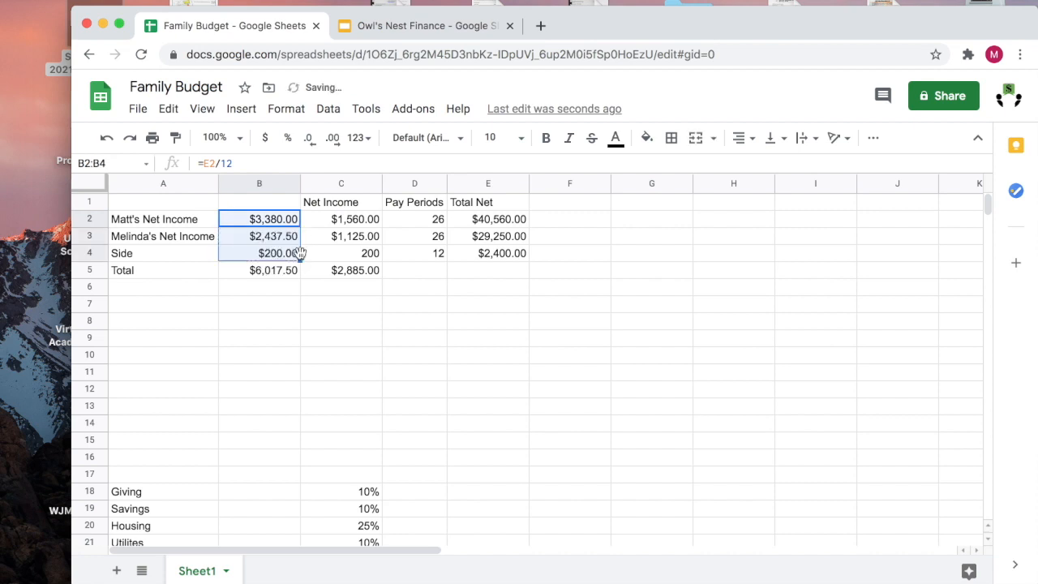
Delete the leftover total in C5 under the Net Income column.
{"action": "left_click", "coordinate": [268, 289]}
{"action": "left_click", "coordinate": [353, 276]}
{"action": "key", "text": "Delete"}
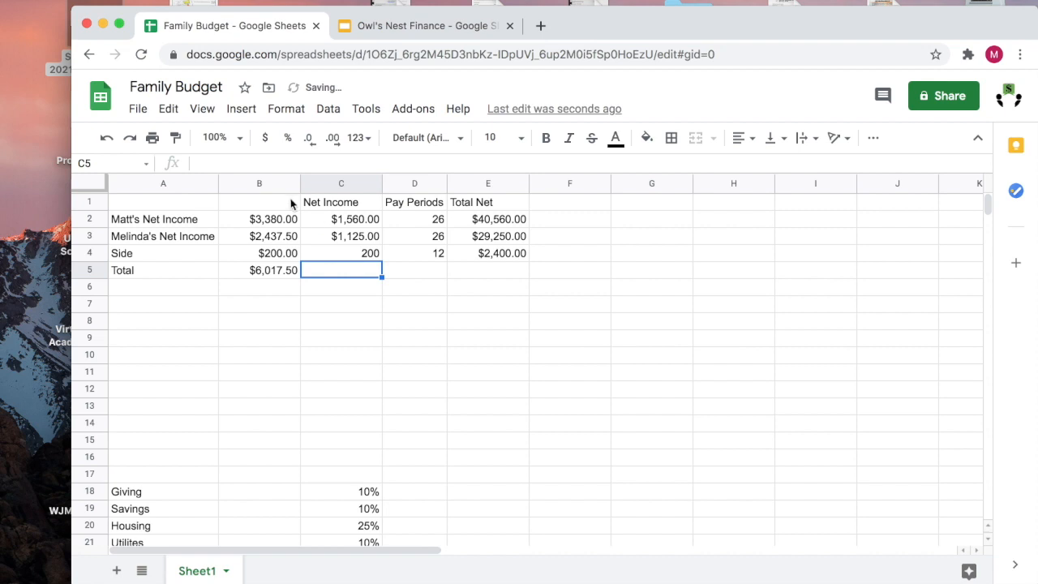
Enter the column header Monthly in B1.
{"action": "left_click", "coordinate": [266, 205]}
{"action": "type", "text": "Monthly"}
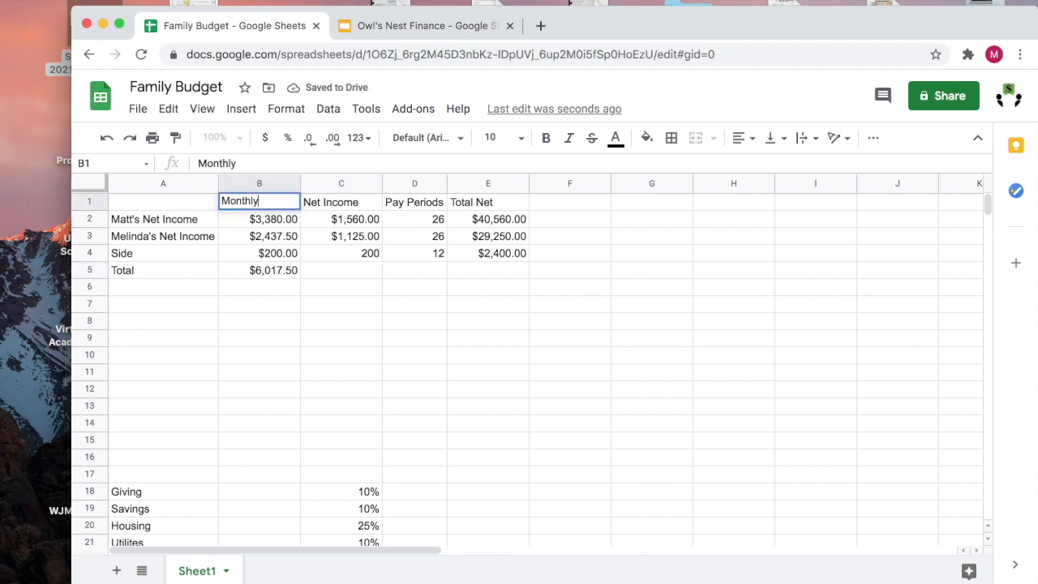
{"action": "key", "text": "Return"}
Make the Total label and its monthly amount in A5:B5 bold.
{"action": "left_click", "coordinate": [258, 274]}
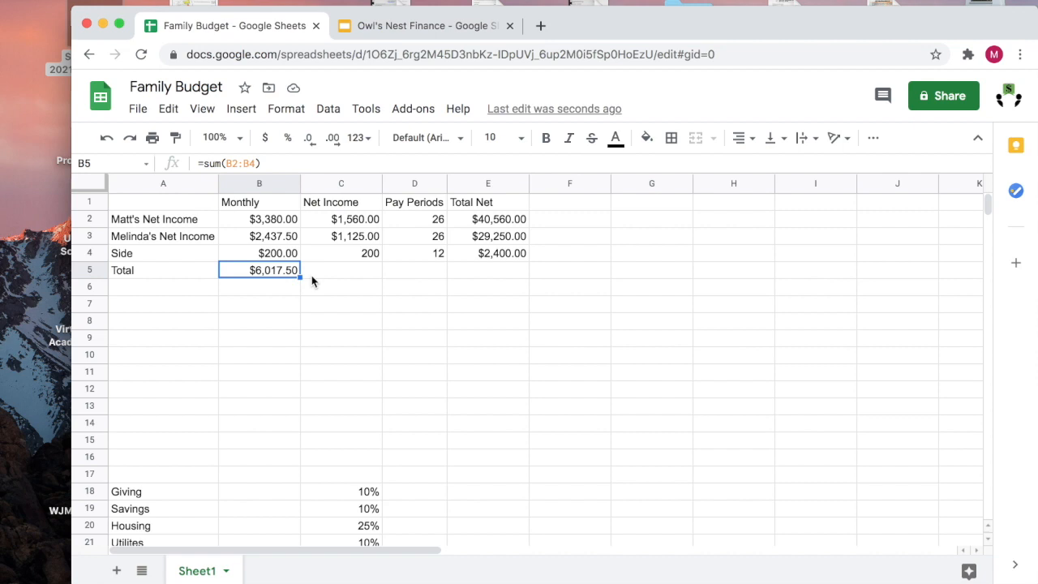
{"action": "left_click_drag", "start_coordinate": [134, 271], "coordinate": [257, 276]}
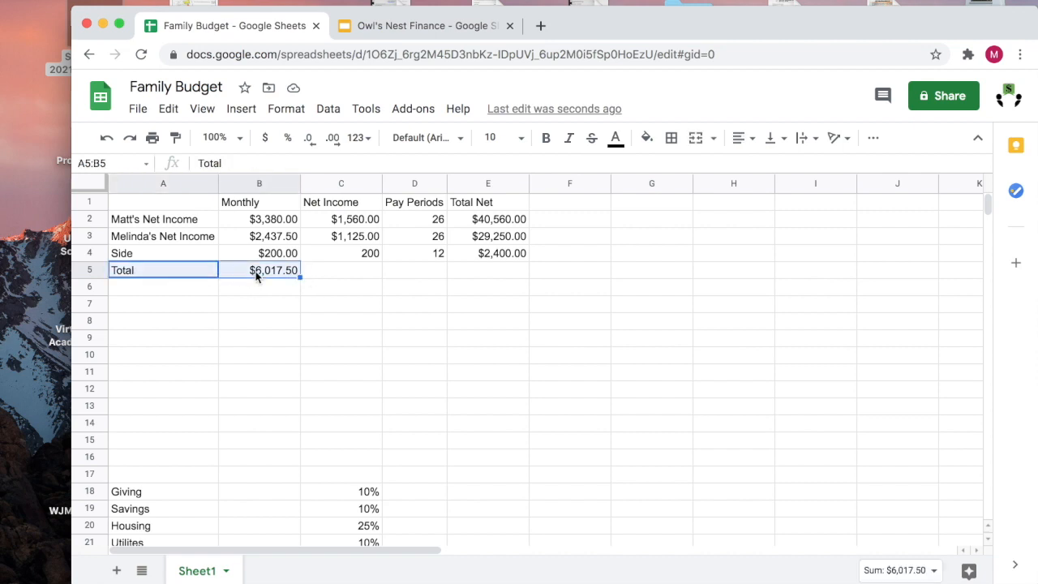
{"action": "left_click", "coordinate": [546, 140]}
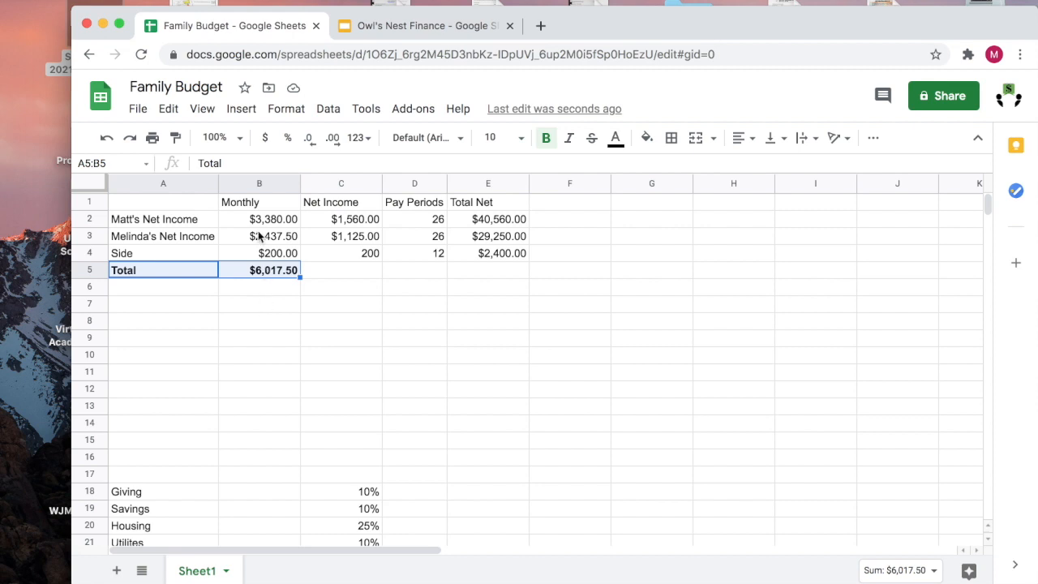
{"action": "left_click", "coordinate": [260, 204]}
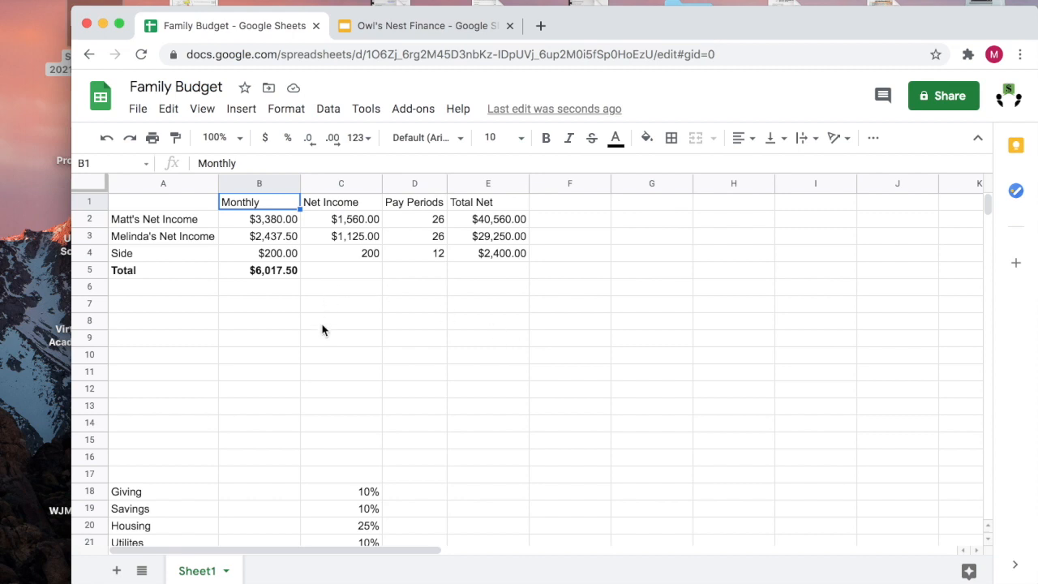
Copy the budget categories and percentages from A18:C28 into the range starting at A9.
{"action": "scroll", "coordinate": [378, 410], "scroll_direction": "down", "scroll_amount": 4}
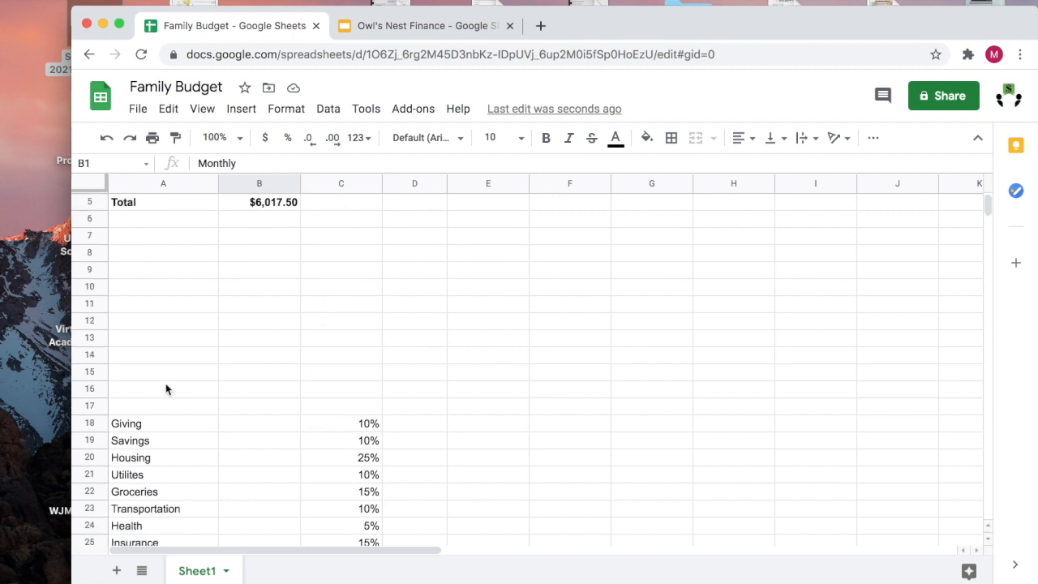
{"action": "left_click_drag", "start_coordinate": [135, 424], "coordinate": [345, 412]}
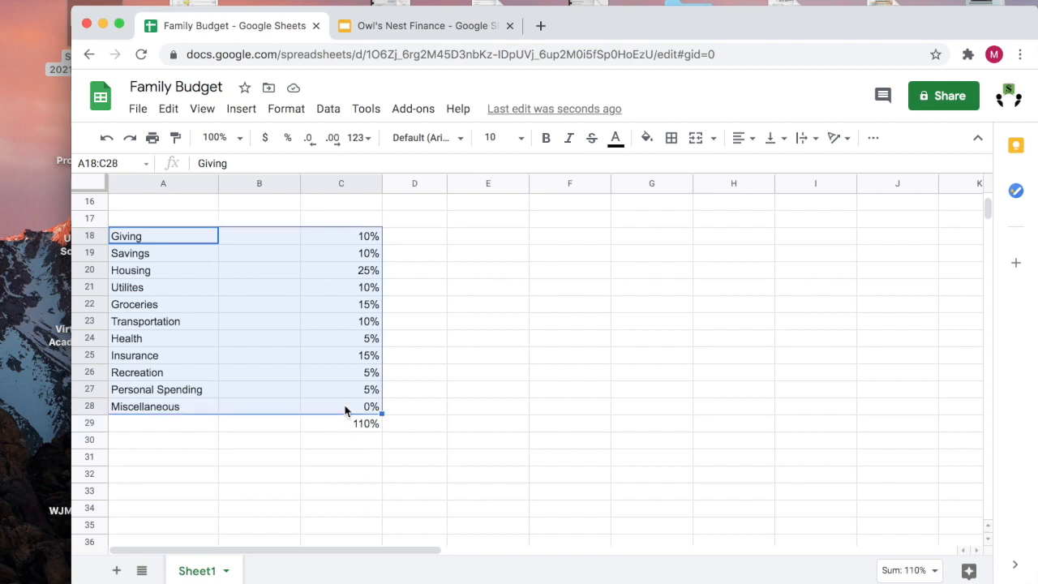
{"action": "key", "text": "super+c"}
{"action": "scroll", "coordinate": [346, 409], "scroll_direction": "up", "scroll_amount": 5}
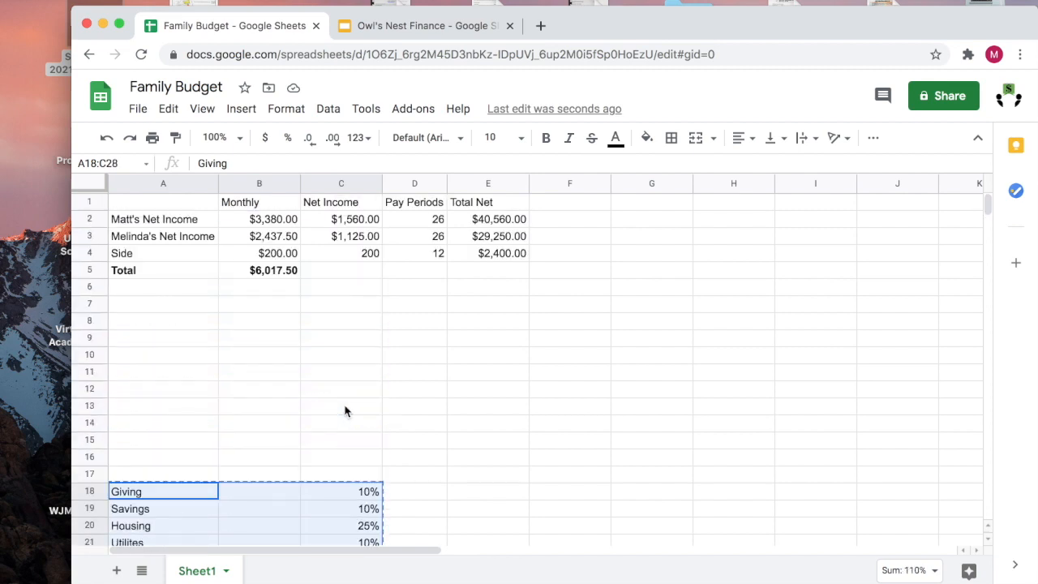
{"action": "left_click", "coordinate": [135, 332]}
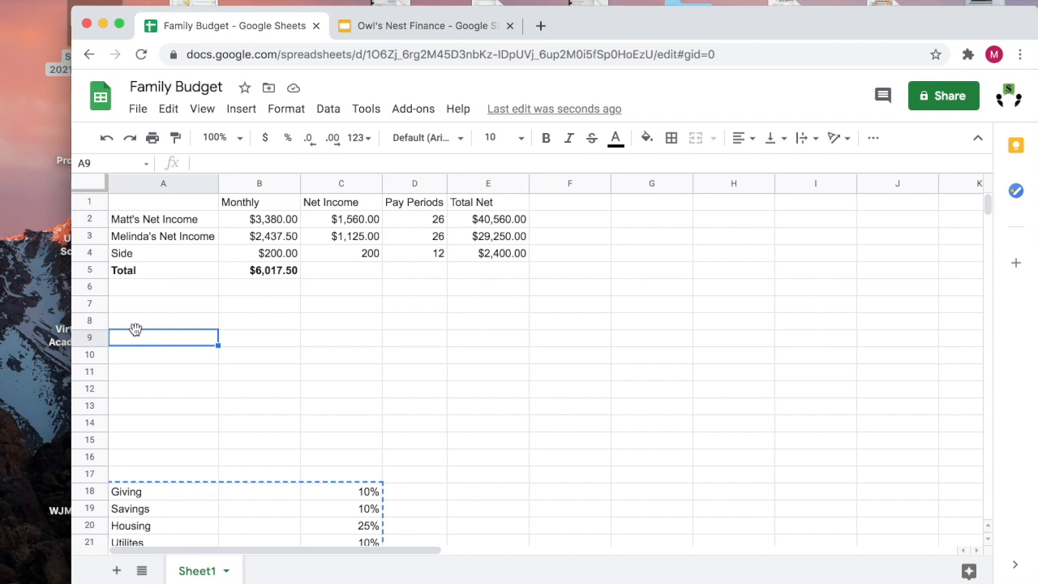
{"action": "key", "text": "super+v"}
Clear the leftover duplicate categories and percentage total from A20:C44.
{"action": "scroll", "coordinate": [445, 459], "scroll_direction": "down", "scroll_amount": 2}
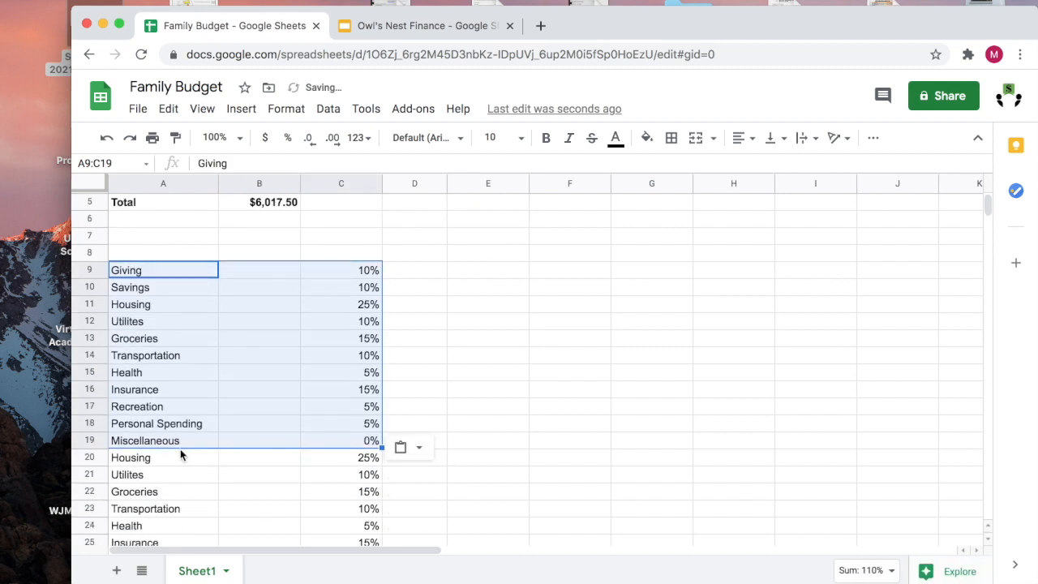
{"action": "left_click_drag", "start_coordinate": [180, 456], "coordinate": [373, 476]}
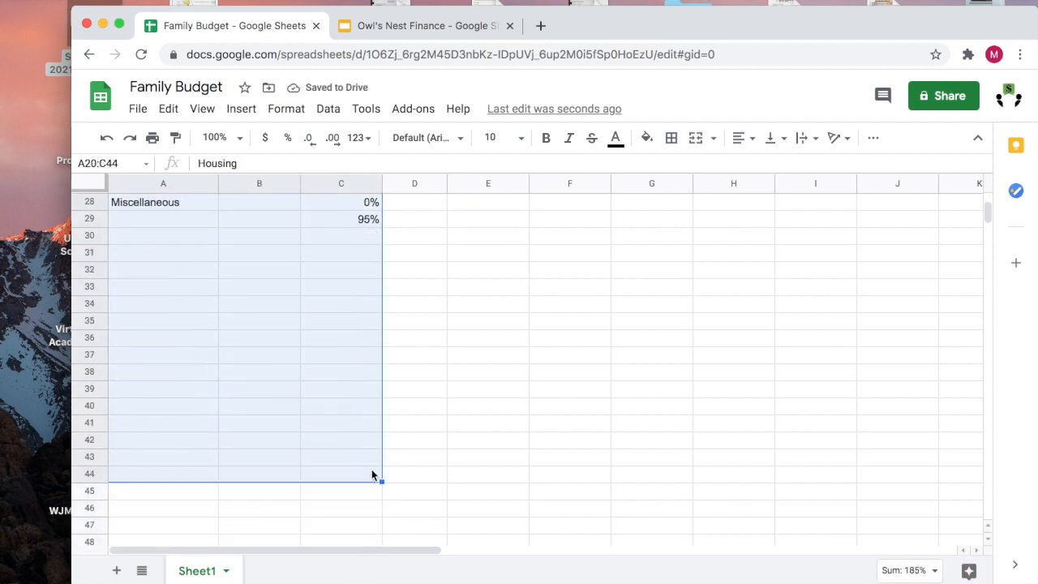
{"action": "key", "text": "Delete"}
{"action": "left_click", "coordinate": [491, 378]}
{"action": "scroll", "coordinate": [493, 379], "scroll_direction": "up", "scroll_amount": 7}
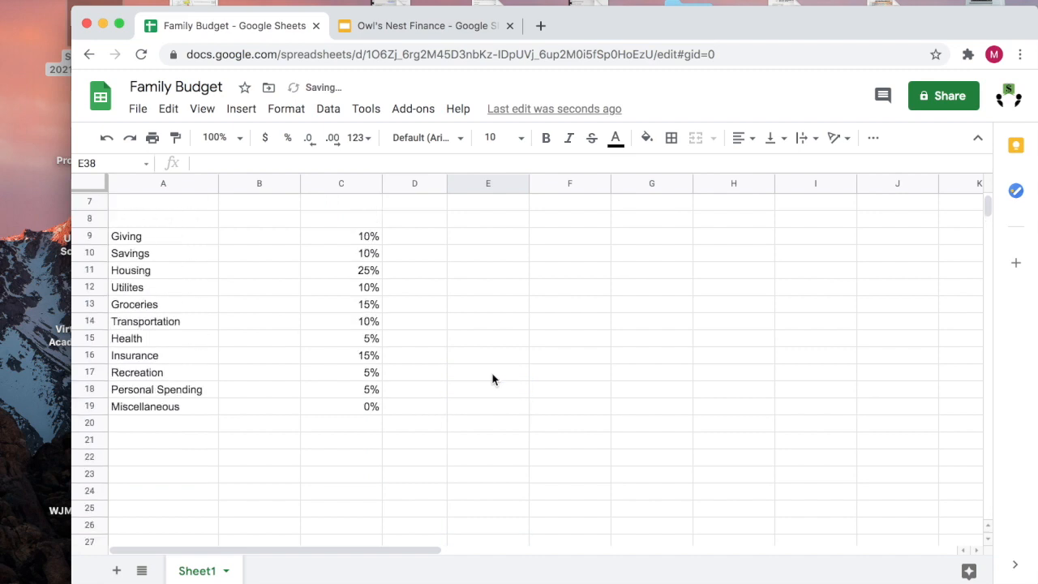
Move the category percentages from C9:C19 to B9:B19 by copying them over and clearing the originals.
{"action": "scroll", "coordinate": [492, 379], "scroll_direction": "up", "scroll_amount": 3}
{"action": "left_click_drag", "start_coordinate": [364, 338], "coordinate": [357, 508]}
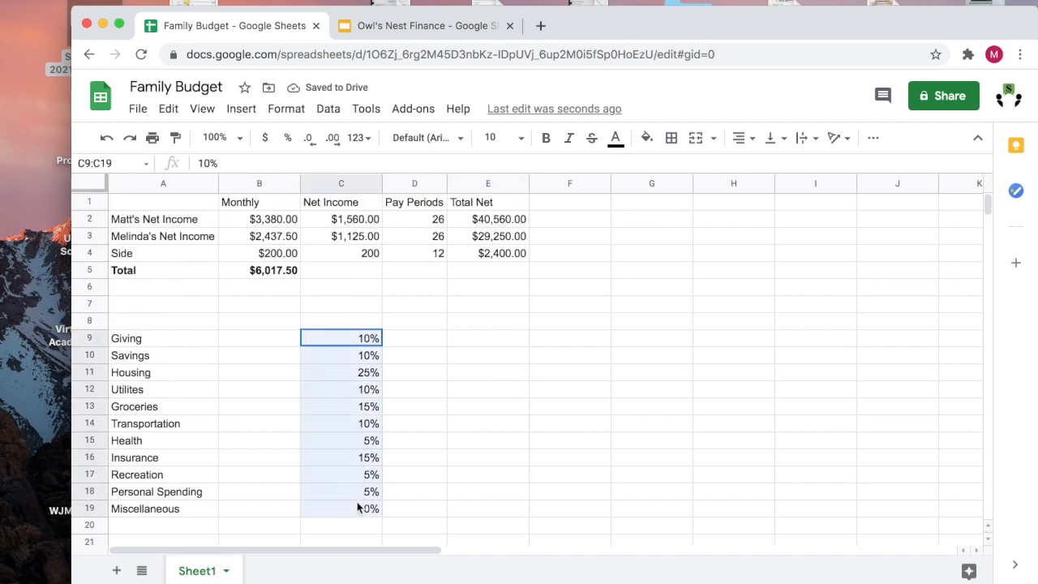
{"action": "key", "text": "ctrl+c"}
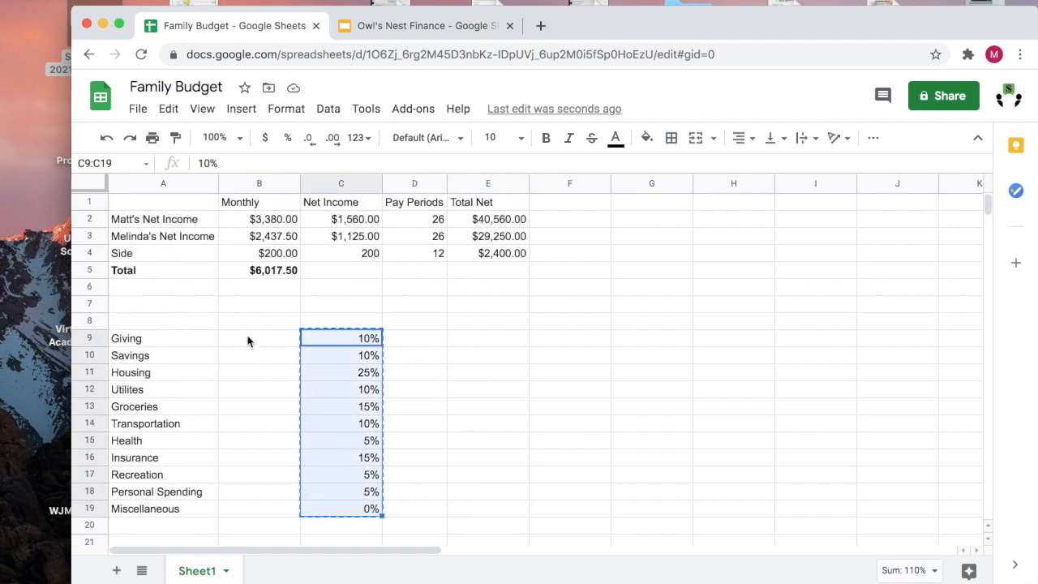
{"action": "left_click", "coordinate": [249, 341]}
{"action": "key", "text": "ctrl+v"}
{"action": "left_click", "coordinate": [364, 341]}
{"action": "left_click_drag", "start_coordinate": [363, 341], "coordinate": [366, 508]}
{"action": "key", "text": "Delete"}
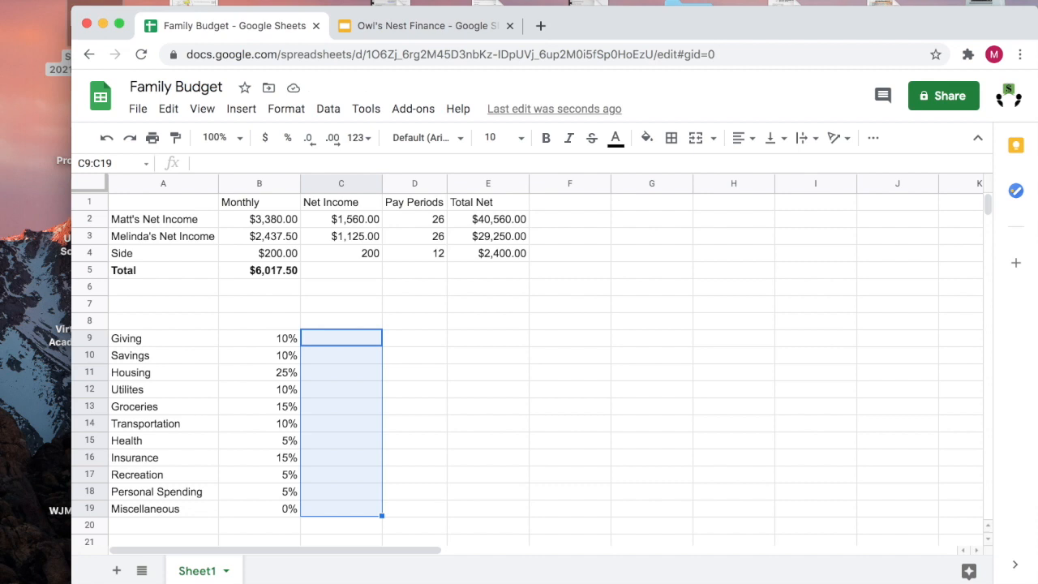
Calculate the Giving amount in C9 with =B5*B9 and accept the suggested autofill for C10:C19.
{"action": "left_click", "coordinate": [350, 339]}
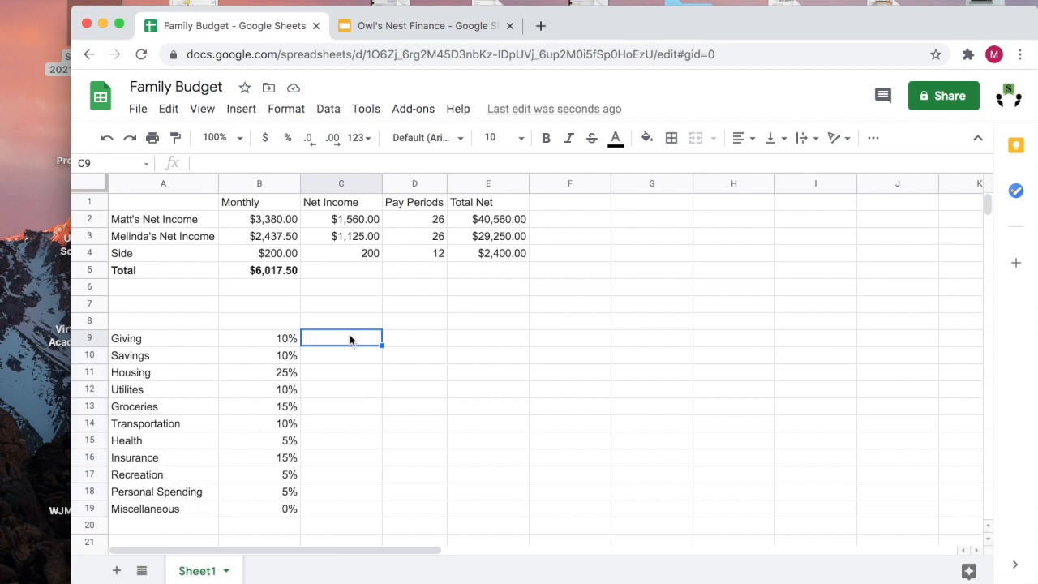
{"action": "type", "text": "="}
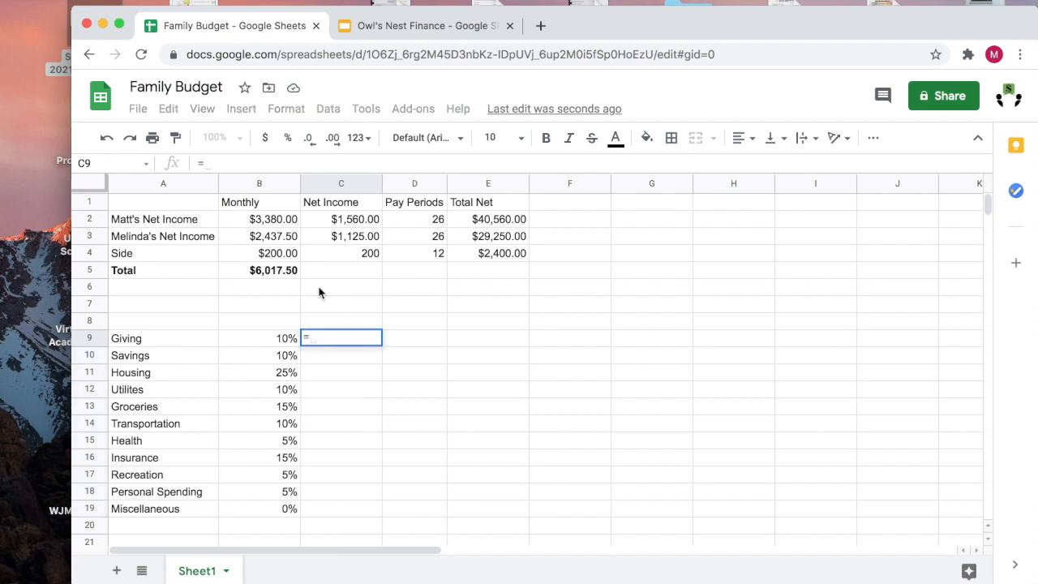
{"action": "left_click", "coordinate": [268, 275]}
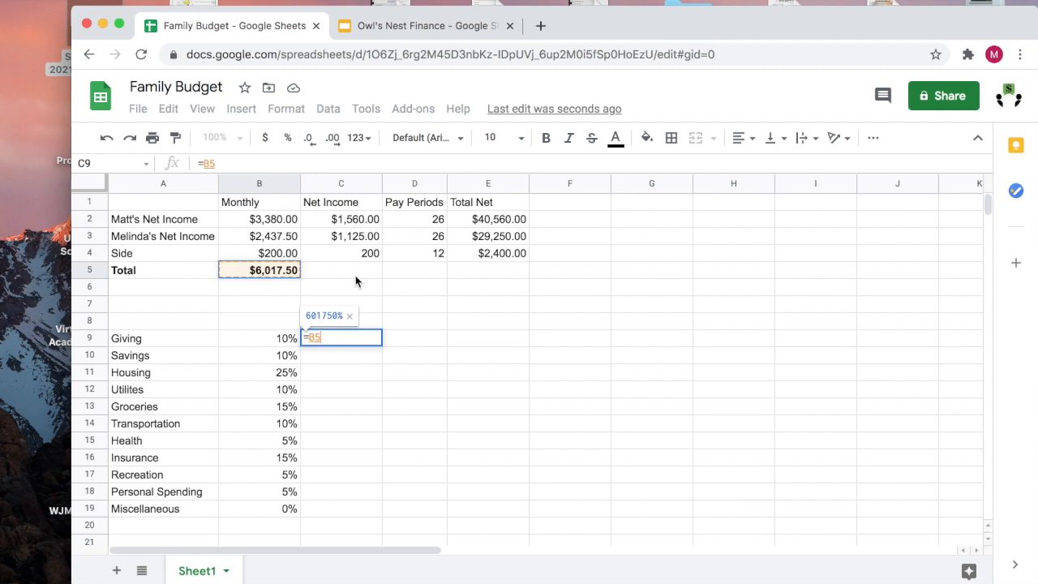
{"action": "type", "text": "*"}
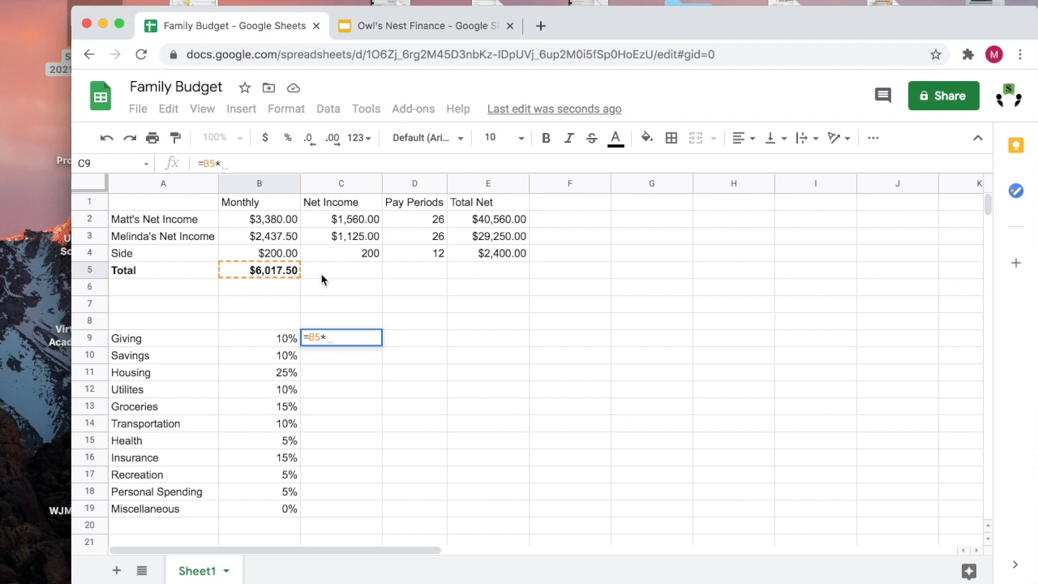
{"action": "left_click", "coordinate": [277, 341]}
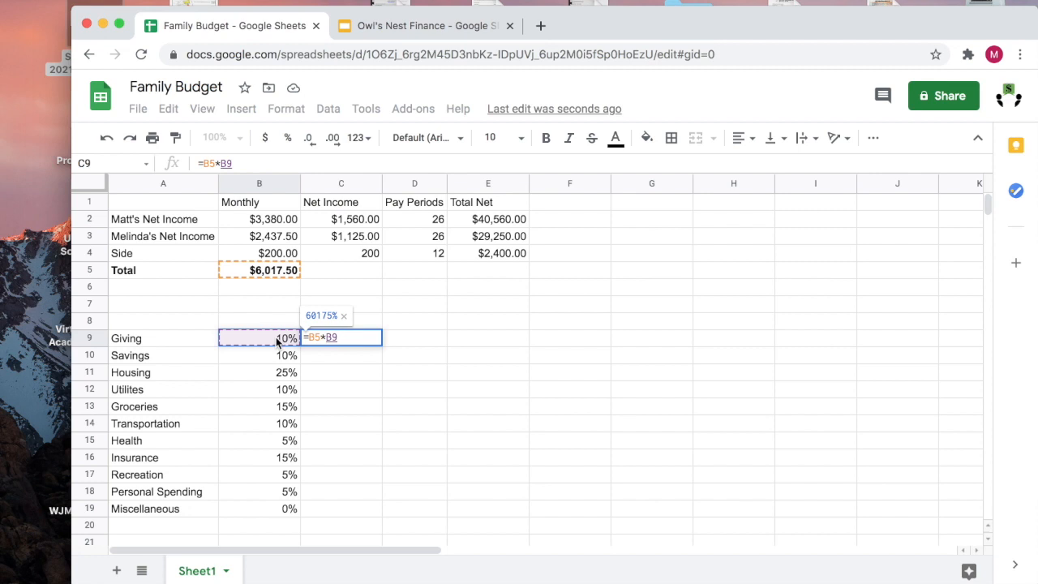
{"action": "key", "text": "Return"}
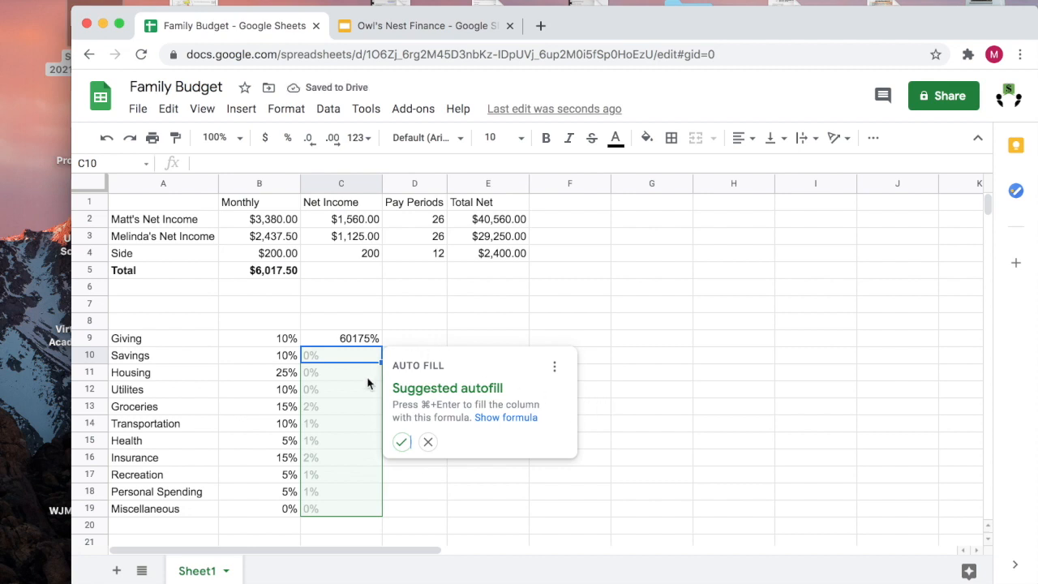
{"action": "left_click", "coordinate": [402, 442]}
Format the category amounts in C9:C19 as currency.
{"action": "key", "text": "Up"}
{"action": "left_click", "coordinate": [359, 511], "text": "shift"}
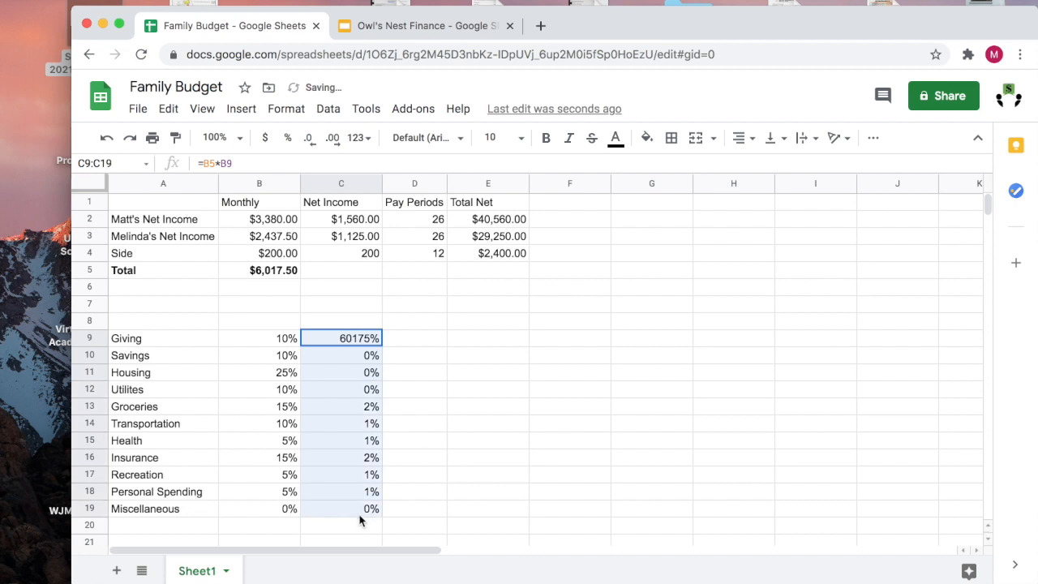
{"action": "left_click", "coordinate": [265, 138]}
{"action": "left_click", "coordinate": [422, 343]}
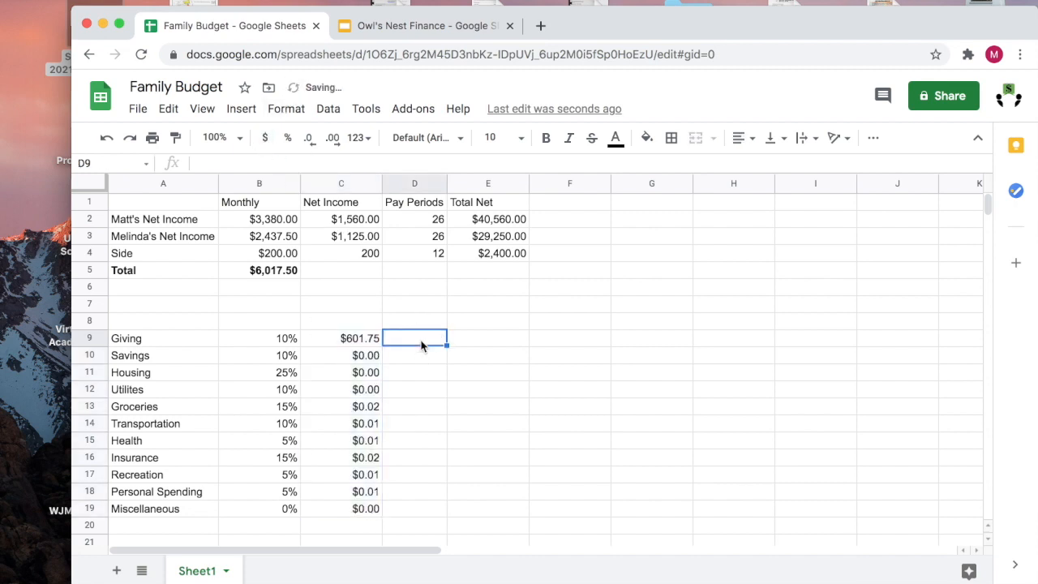
Fill the C9 formula down to C19 again and compare the formulas in C9 and C10.
{"action": "left_click", "coordinate": [357, 341]}
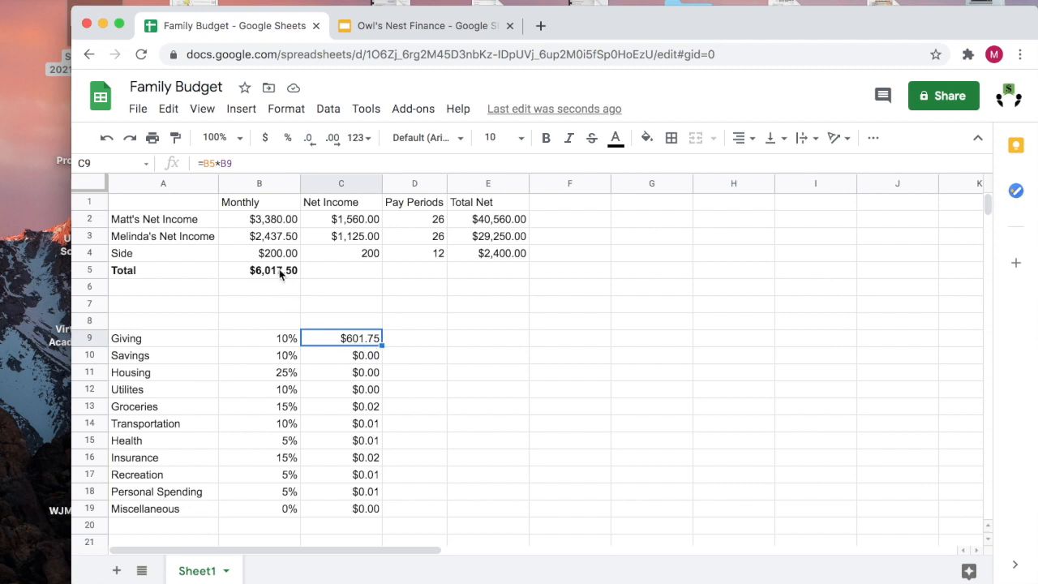
{"action": "left_click_drag", "start_coordinate": [382, 344], "coordinate": [378, 511]}
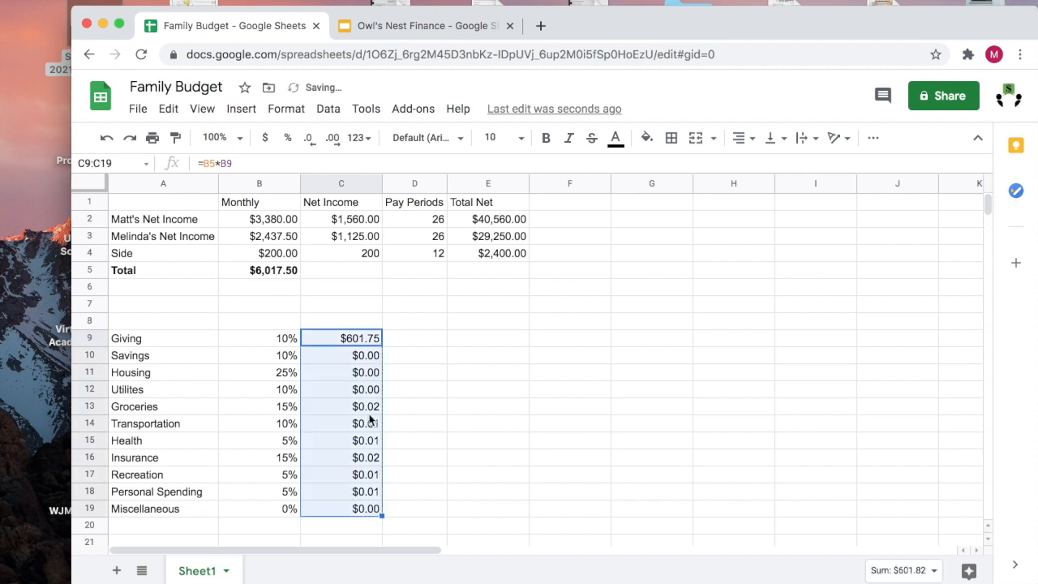
{"action": "left_click", "coordinate": [353, 344]}
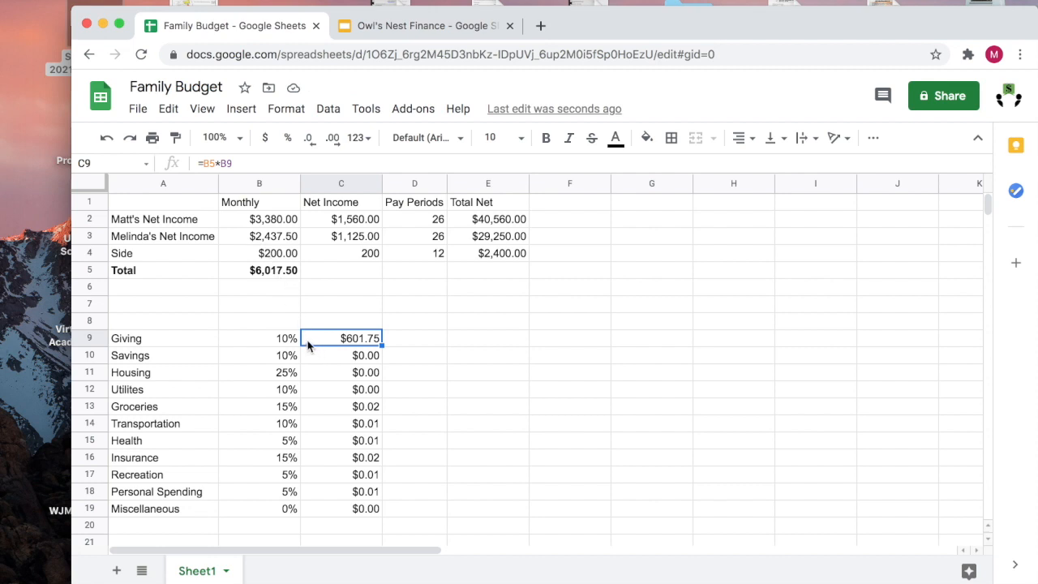
{"action": "left_click", "coordinate": [367, 360]}
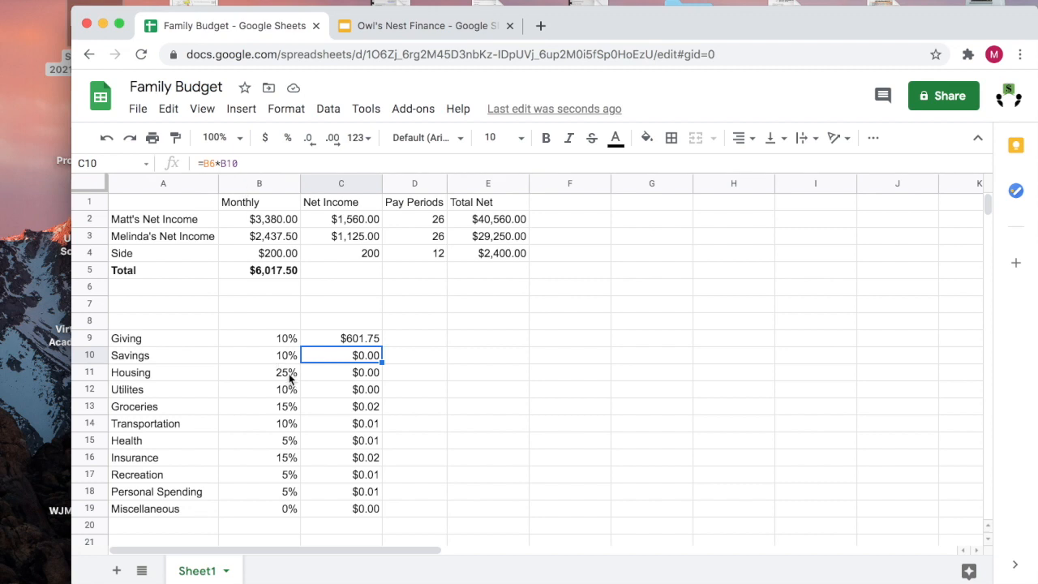
Make the income total an absolute reference in the Giving formula in C9, using =$B$5*B9.
{"action": "left_click", "coordinate": [362, 340]}
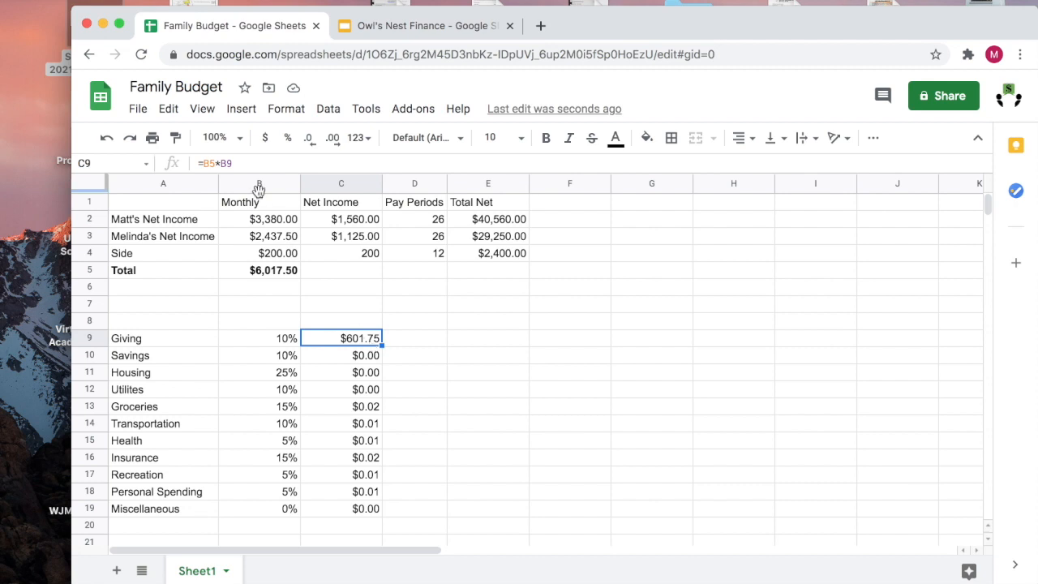
{"action": "left_click", "coordinate": [204, 163]}
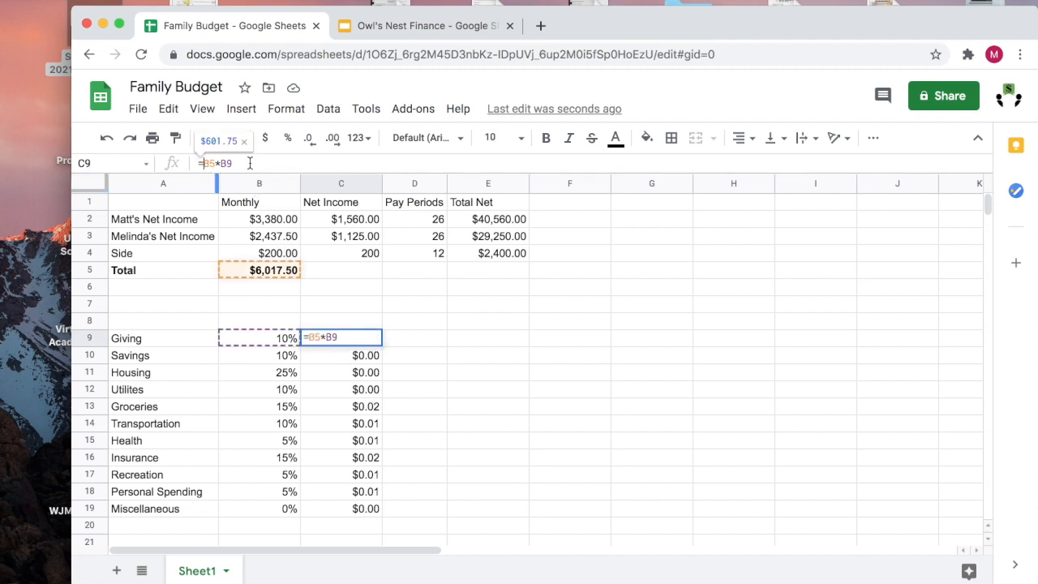
{"action": "type", "text": "$B$"}
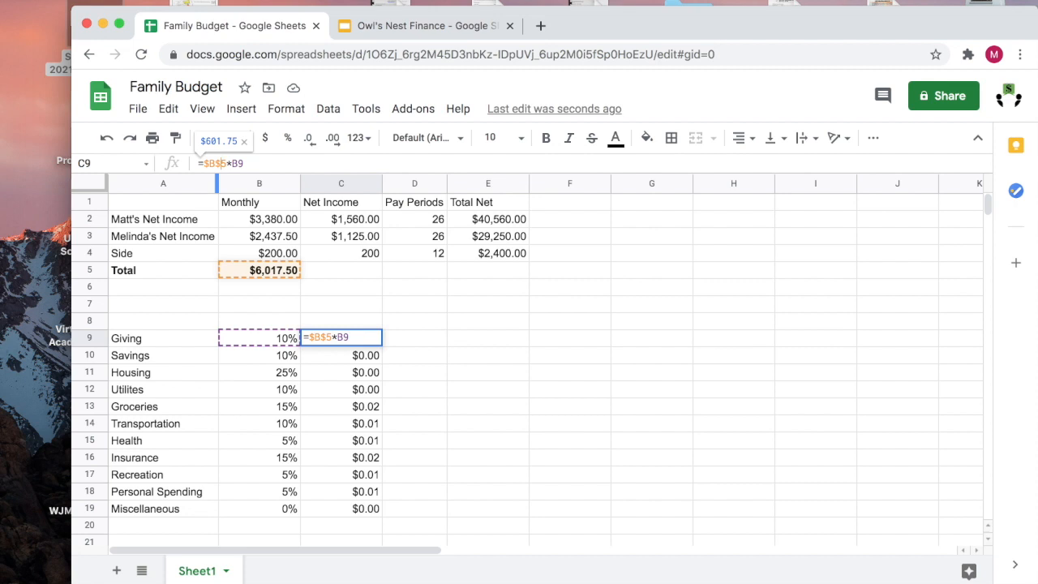
{"action": "key", "text": "Return"}
Fill the C9 formula down to C19 and check the cell references in C10, C11 and C12.
{"action": "left_click", "coordinate": [361, 342]}
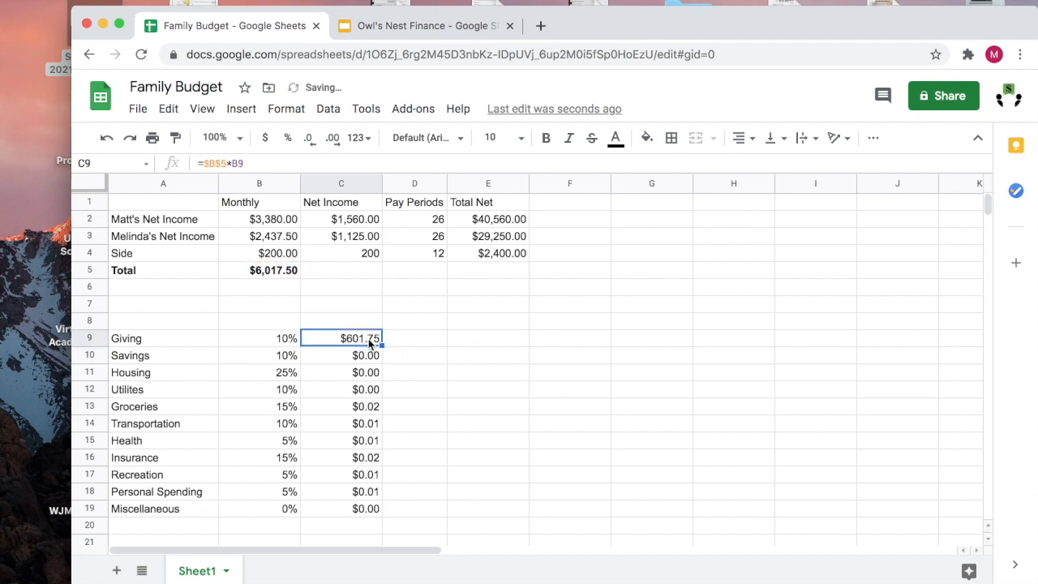
{"action": "left_click_drag", "start_coordinate": [381, 346], "coordinate": [370, 512]}
{"action": "left_click", "coordinate": [361, 358]}
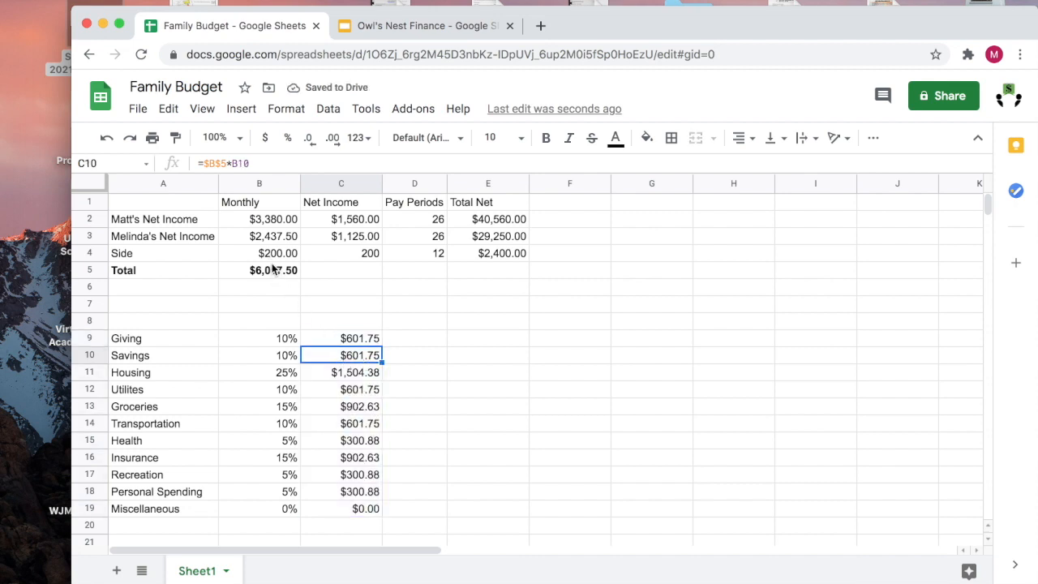
{"action": "left_click", "coordinate": [354, 376]}
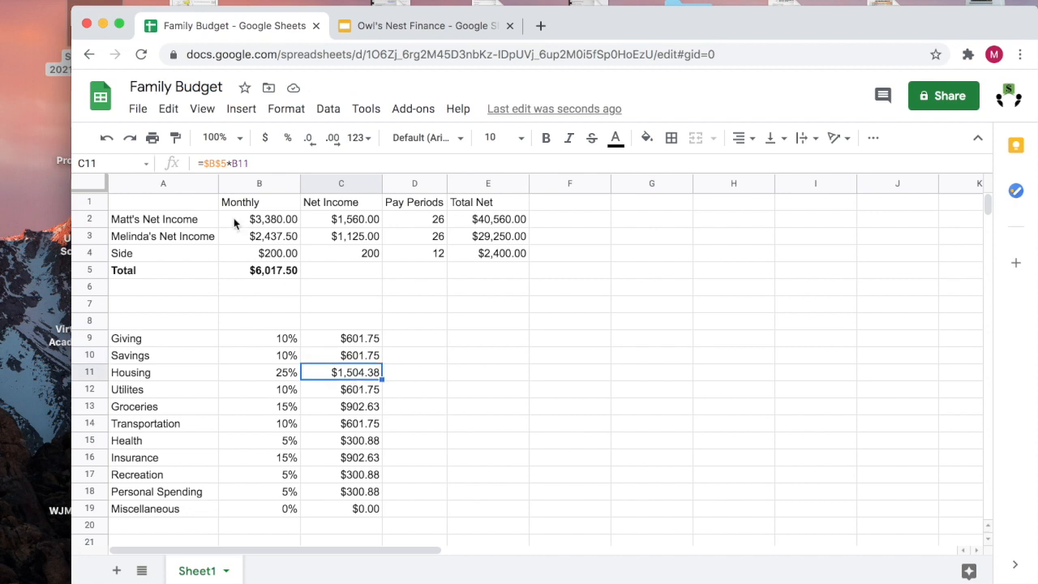
{"action": "left_click", "coordinate": [352, 389]}
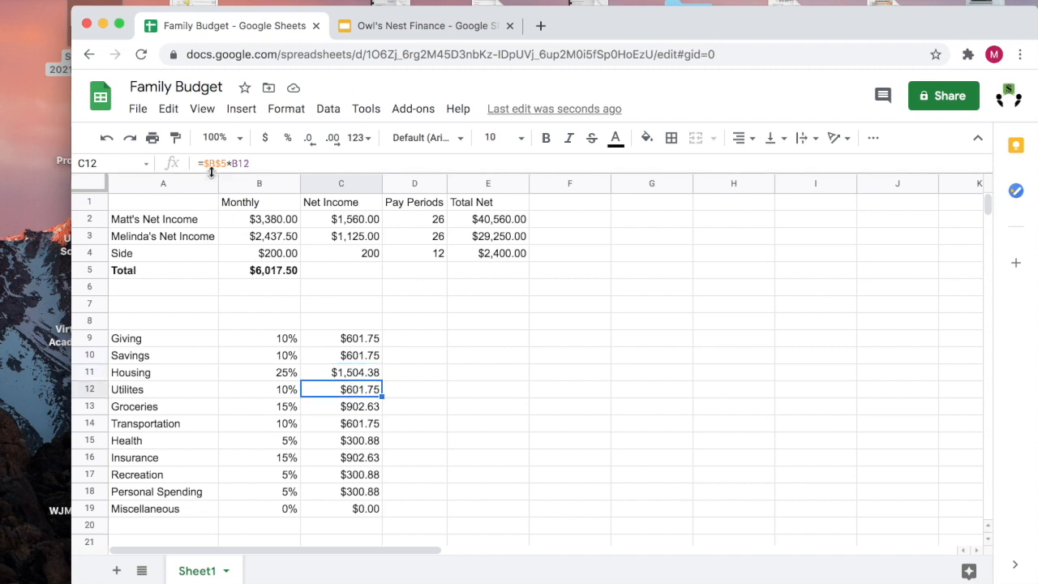
Check the Housing formula in C11 and review the category amounts in column C.
{"action": "left_click", "coordinate": [362, 376]}
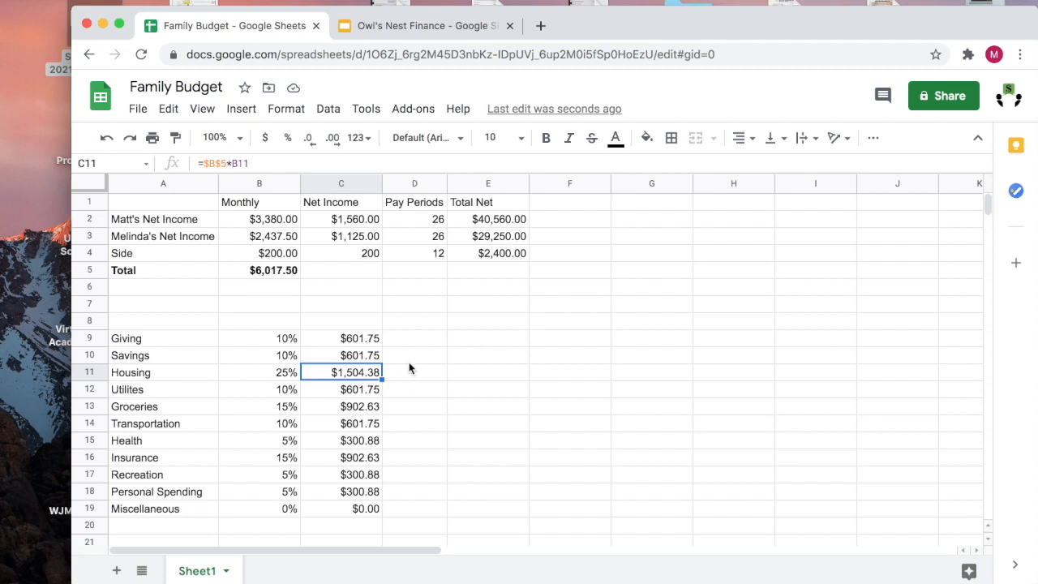
{"action": "scroll", "coordinate": [410, 368], "scroll_direction": "down", "scroll_amount": 1}
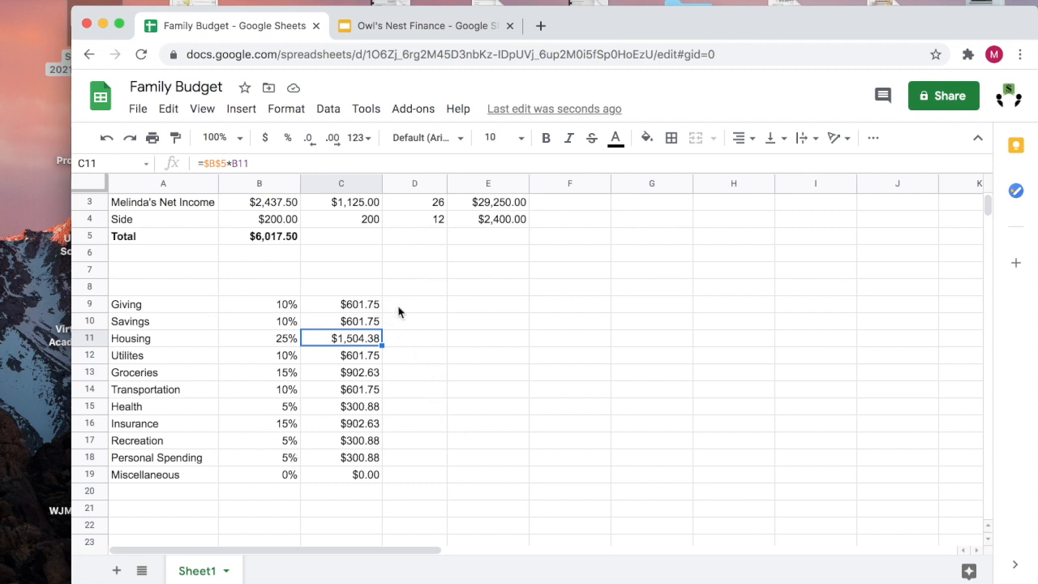
{"action": "scroll", "coordinate": [399, 312], "scroll_direction": "up", "scroll_amount": 1}
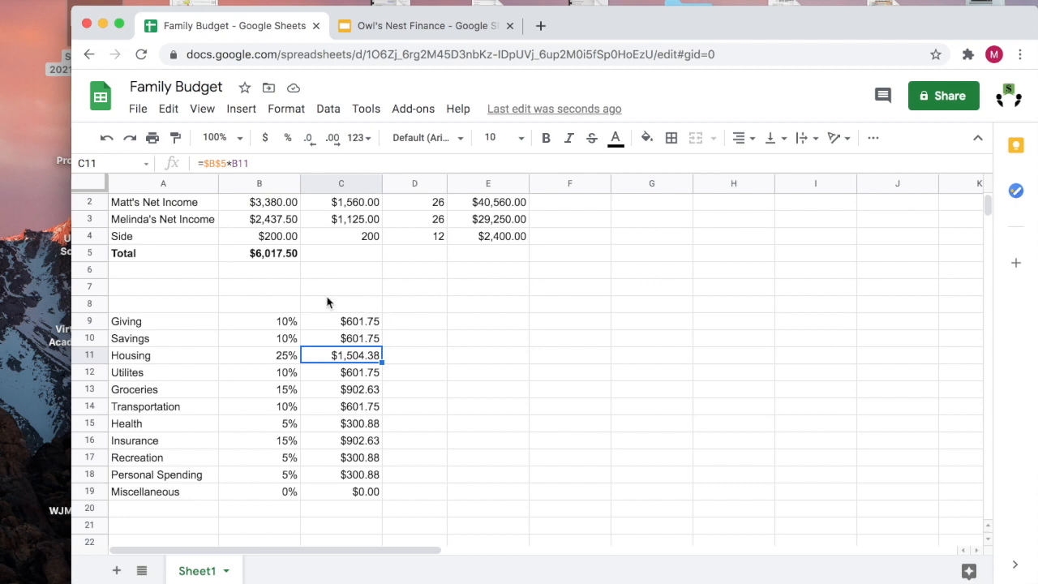
{"action": "left_click_drag", "start_coordinate": [323, 291], "coordinate": [392, 498]}
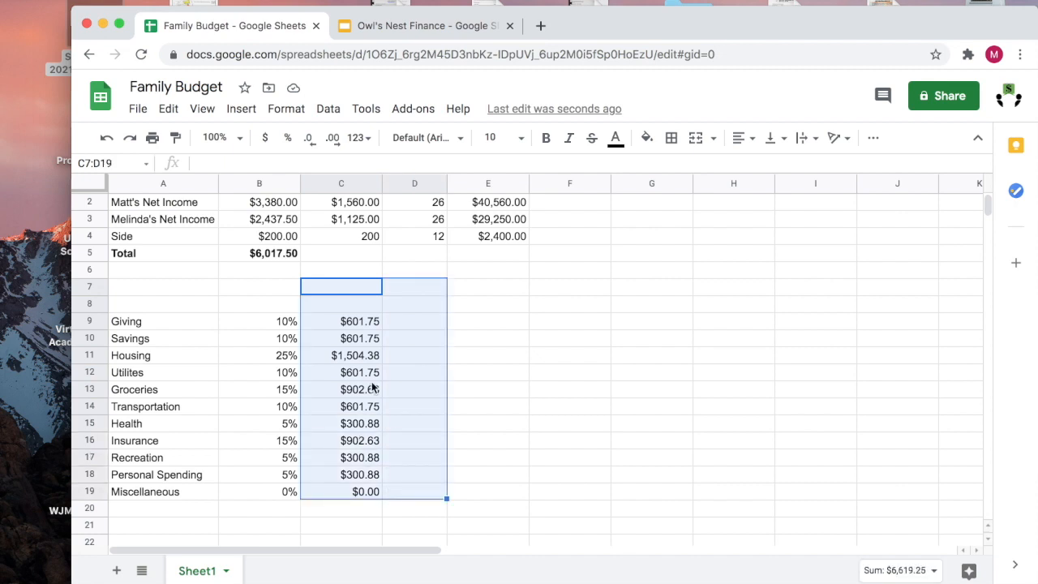
{"action": "left_click", "coordinate": [479, 362]}
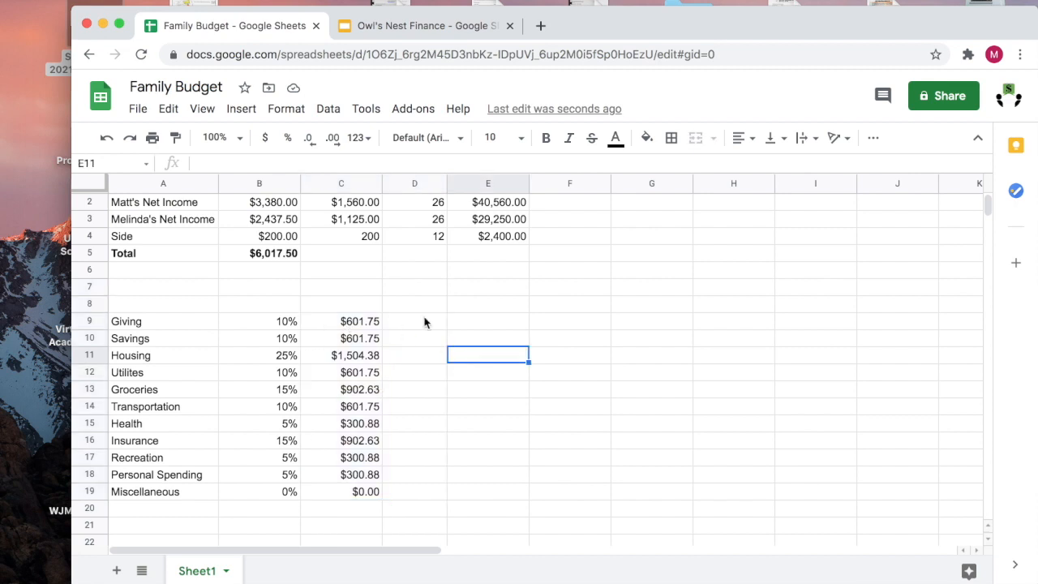
Dismiss the low battery notification.
{"action": "scroll", "coordinate": [649, 284], "scroll_direction": "right", "scroll_amount": 2}
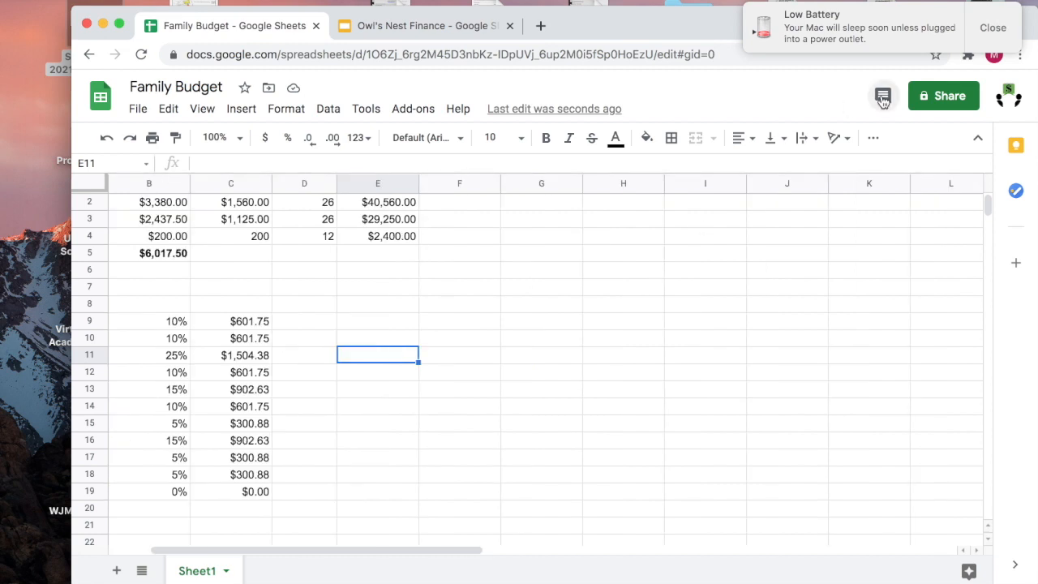
{"action": "left_click", "coordinate": [994, 27]}
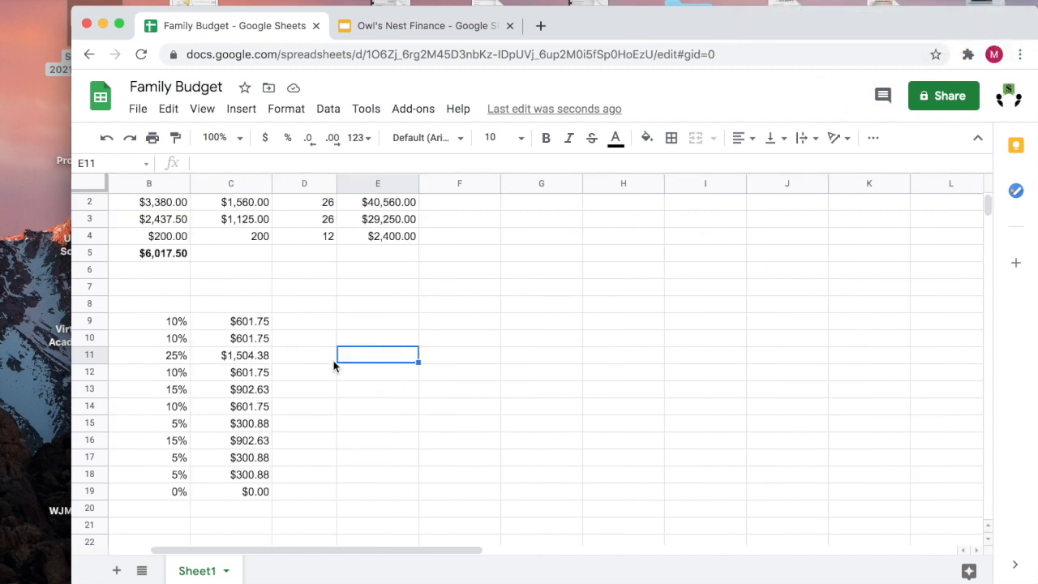
{"action": "scroll", "coordinate": [219, 367], "scroll_direction": "left", "scroll_amount": 2}
{"action": "left_click", "coordinate": [219, 367]}
{"action": "key", "text": "Left"}
{"action": "key", "text": "Left"}
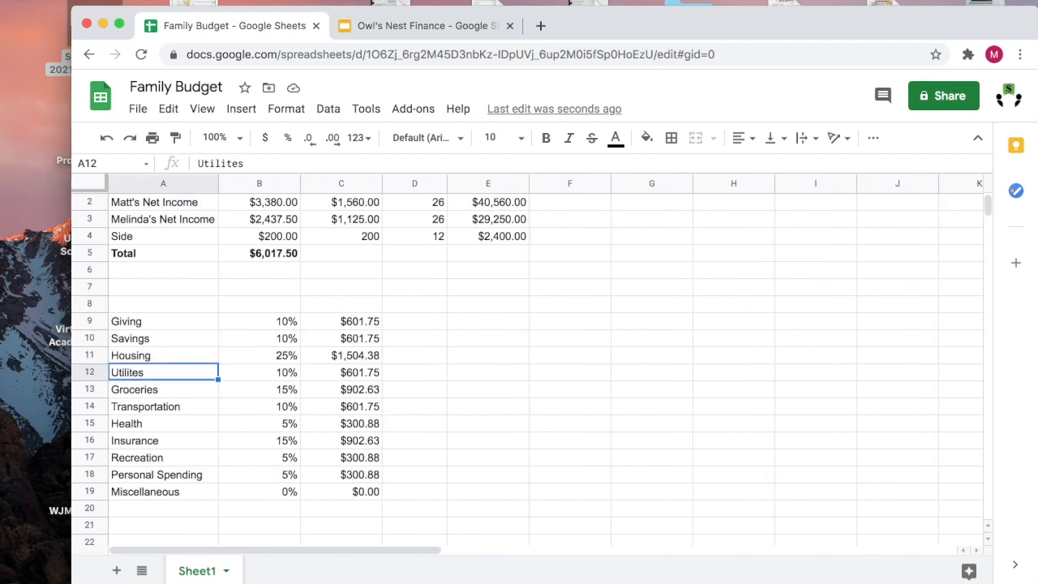
{"action": "key", "text": "Right"}
{"action": "key", "text": "Right"}
{"action": "key", "text": "Up"}
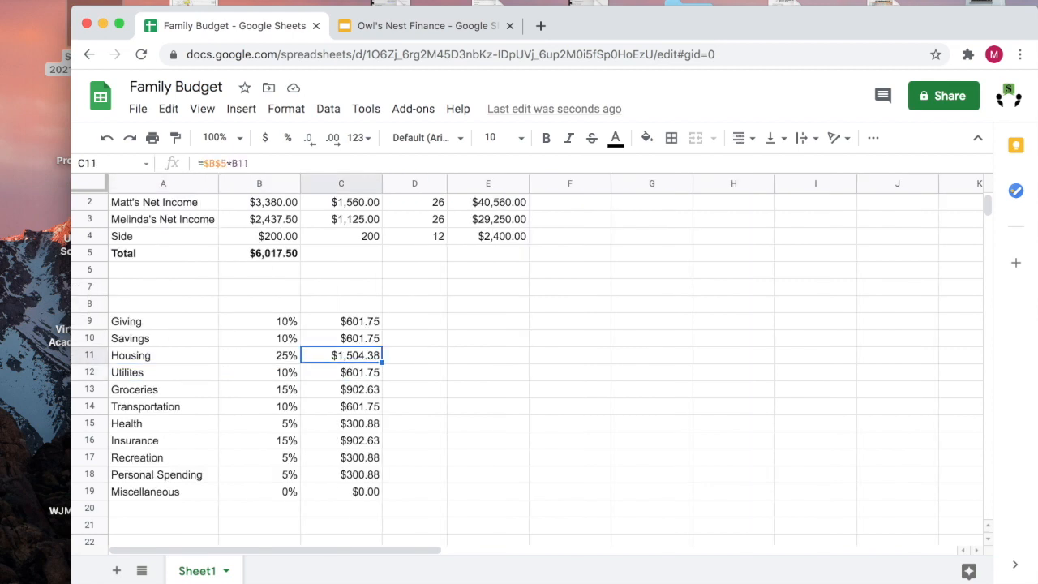
{"action": "key", "text": "Right"}
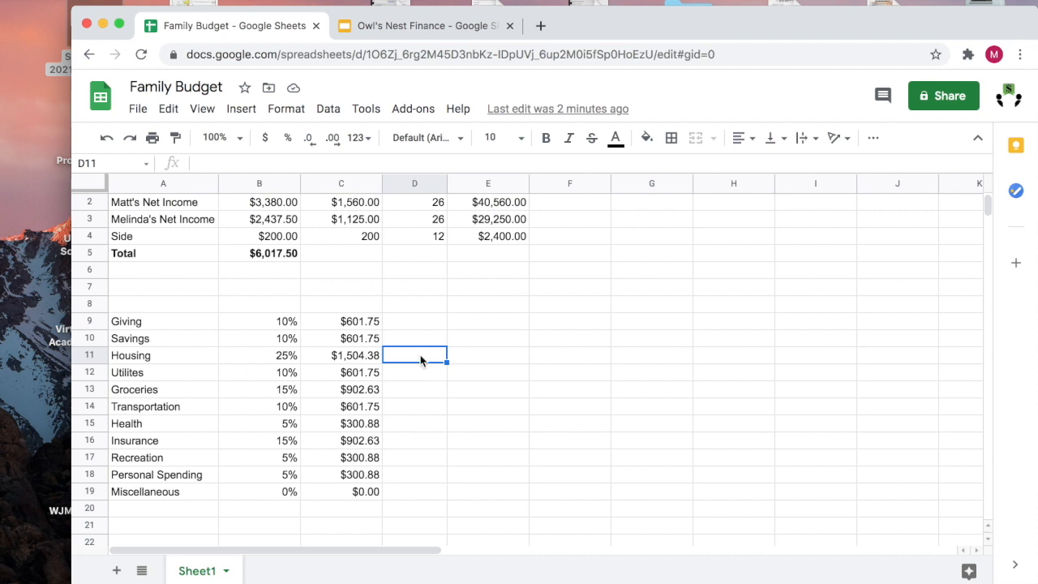
Insert four blank rows between Utilites and Groceries.
{"action": "left_click", "coordinate": [90, 391]}
{"action": "left_click_drag", "start_coordinate": [91, 416], "coordinate": [91, 440]}
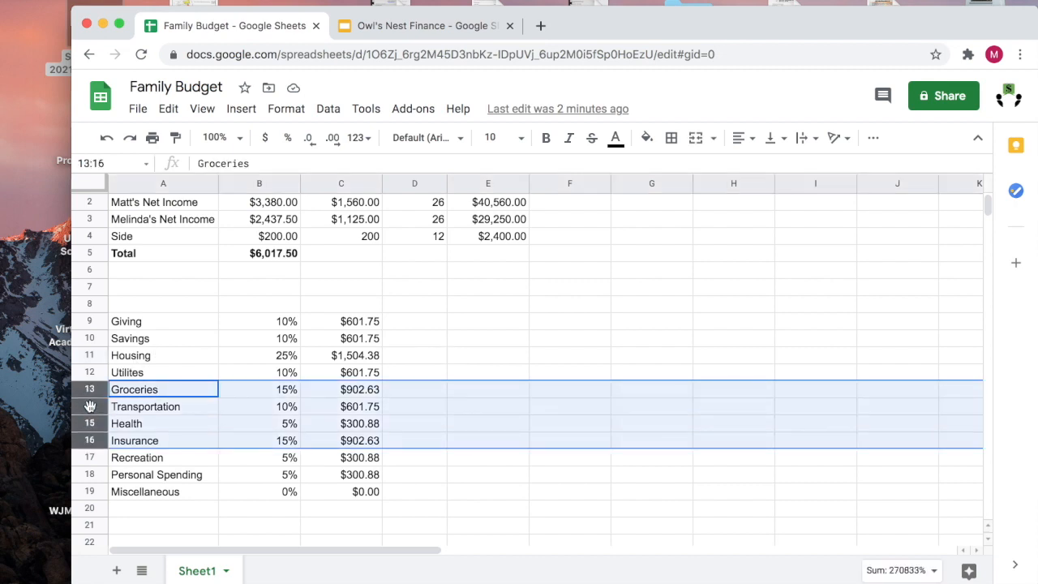
{"action": "right_click", "coordinate": [91, 395]}
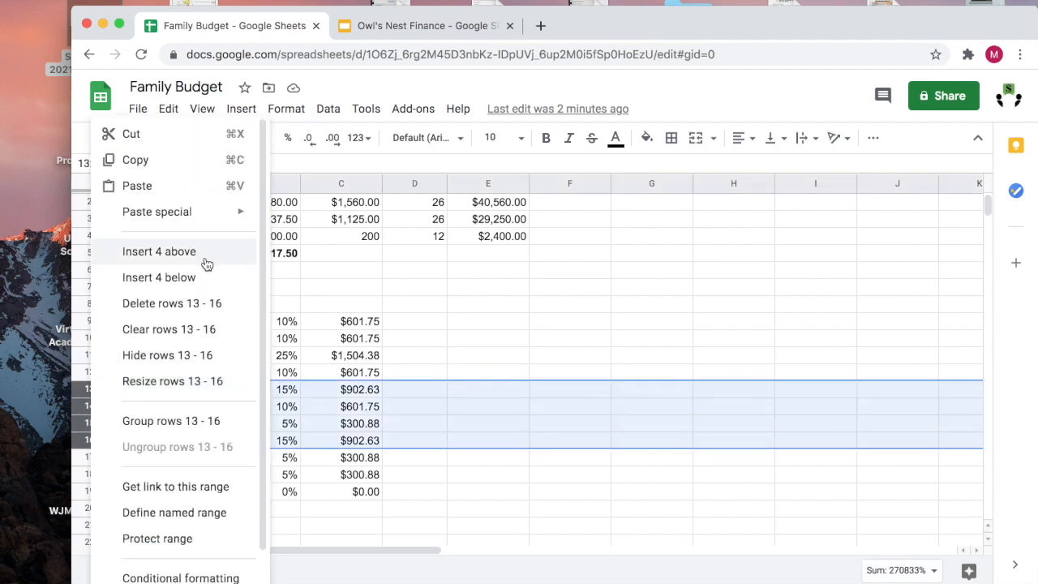
{"action": "left_click", "coordinate": [206, 264]}
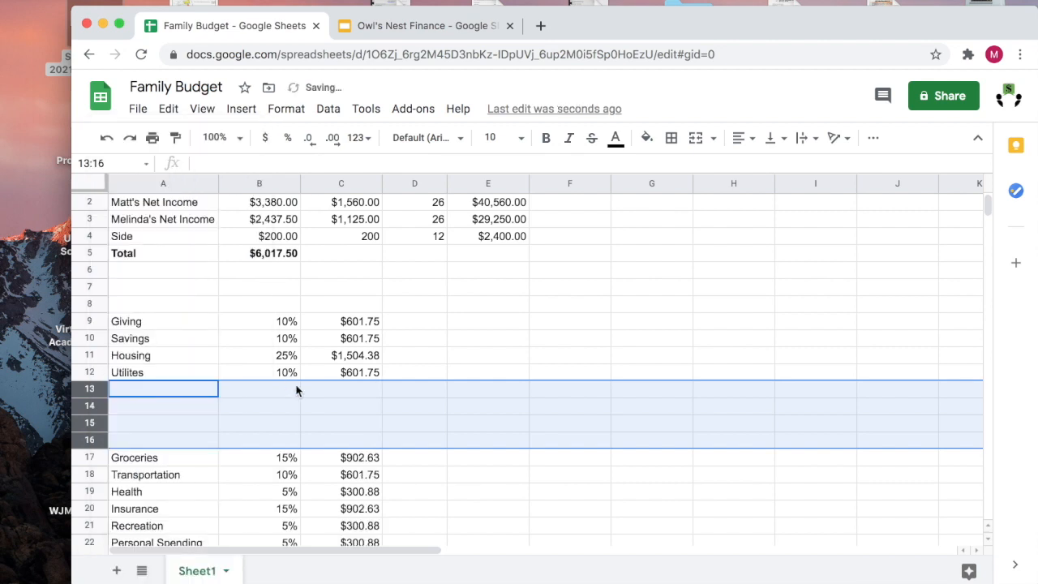
Enter the utility subcategories Electric, Water and Internet in A13:A15.
{"action": "left_click", "coordinate": [182, 393]}
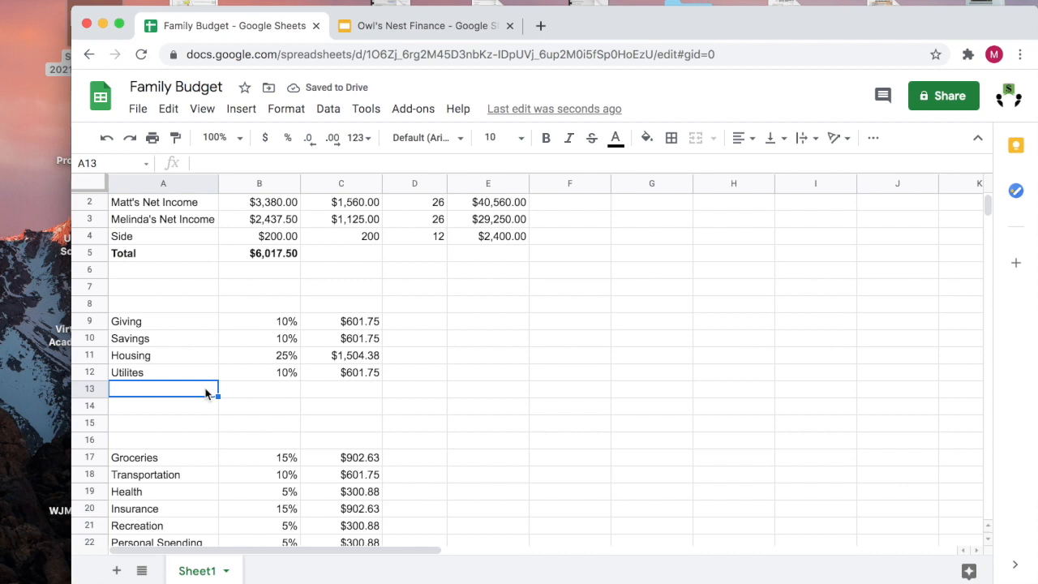
{"action": "type", "text": "Electric"}
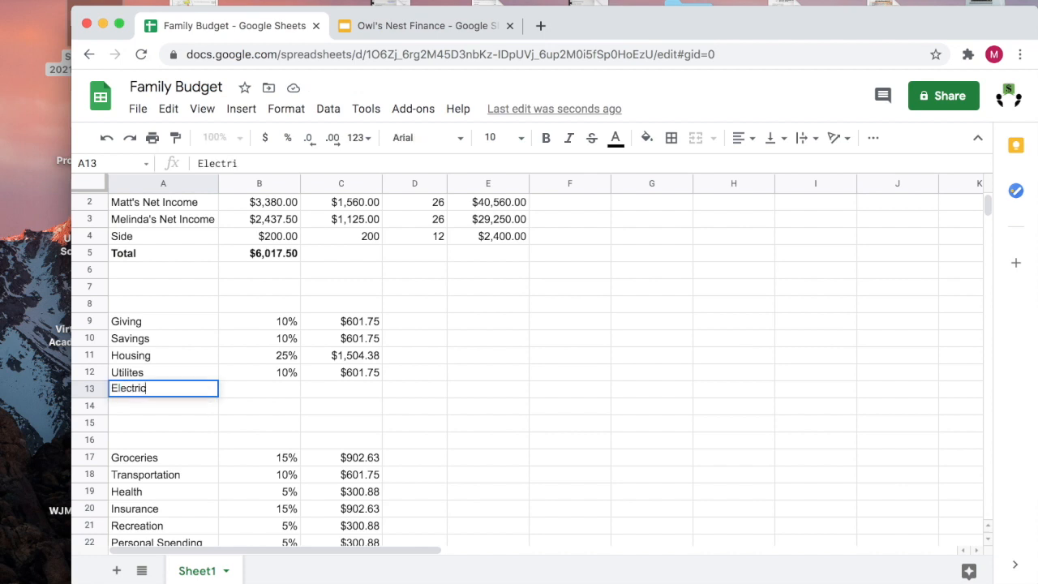
{"action": "key", "text": "Return"}
{"action": "type", "text": "Water"}
{"action": "key", "text": "Return"}
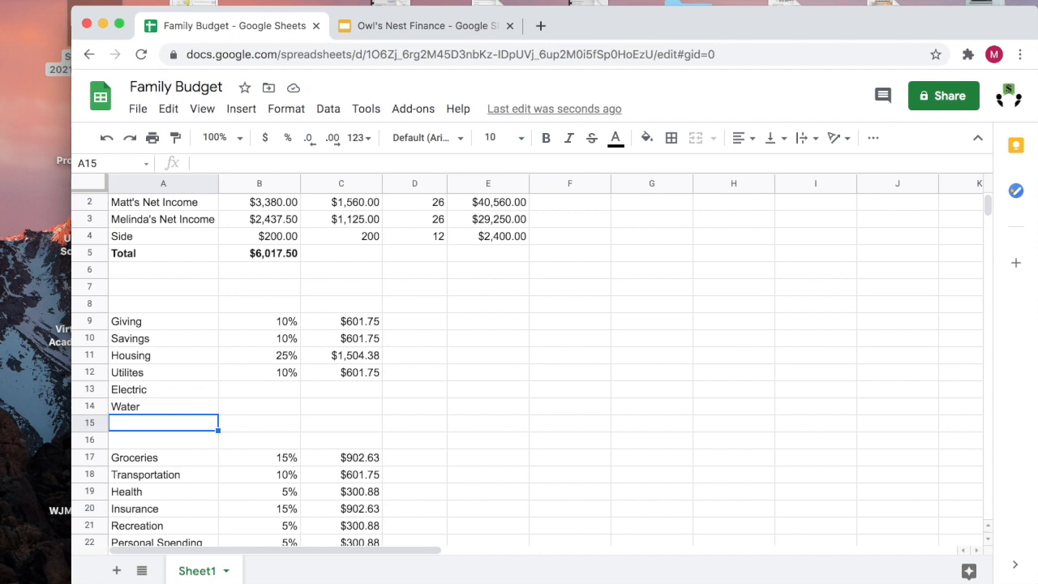
{"action": "type", "text": "E"}
{"action": "key", "text": "BackSpace"}
{"action": "key", "text": "BackSpace"}
{"action": "type", "text": "Internet"}
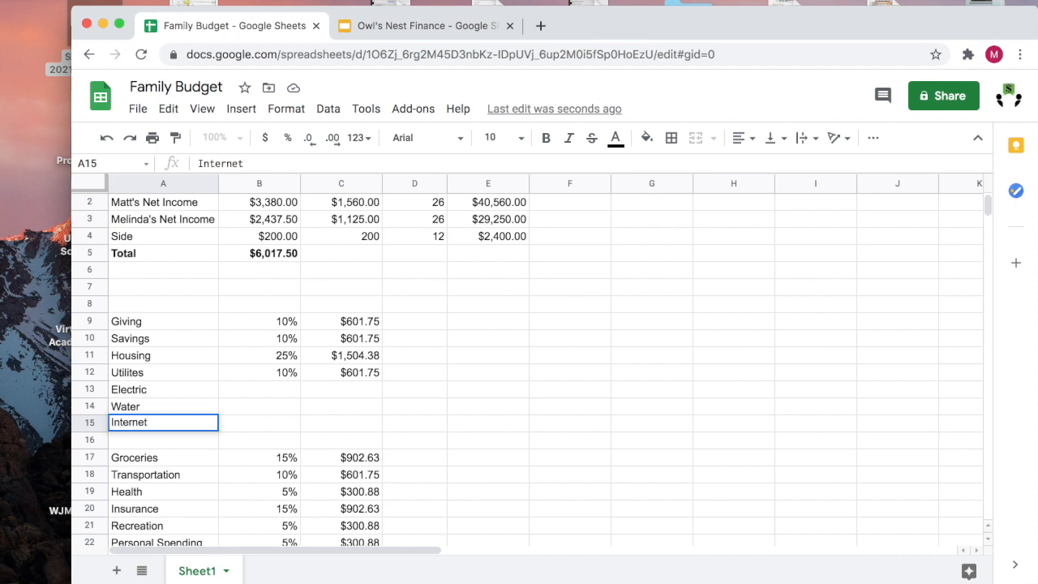
{"action": "key", "text": "Tab"}
Right-align the Electric, Water and Internet labels in A13:A15.
{"action": "left_click_drag", "start_coordinate": [206, 395], "coordinate": [206, 424]}
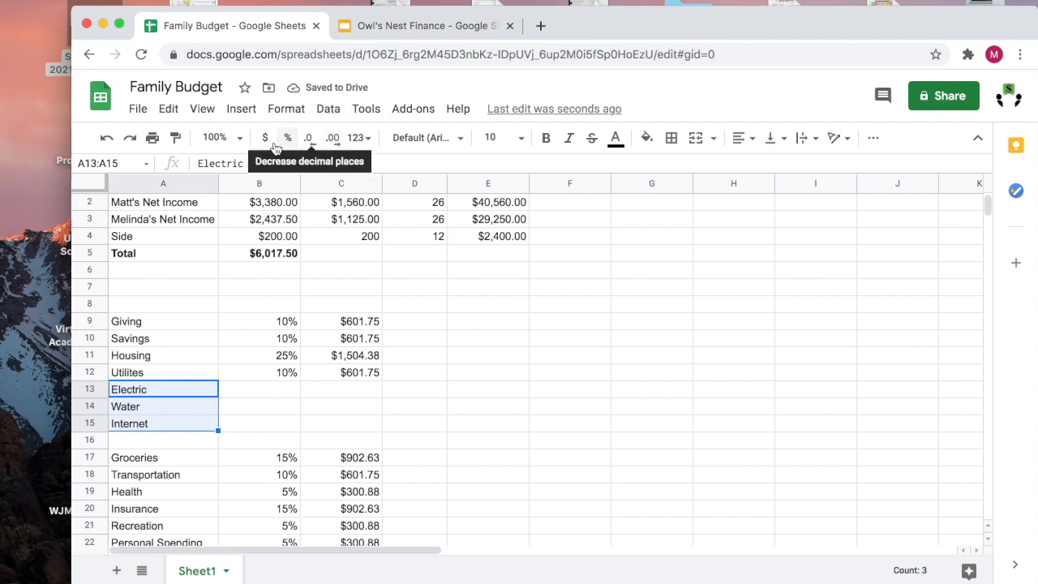
{"action": "left_click", "coordinate": [741, 138]}
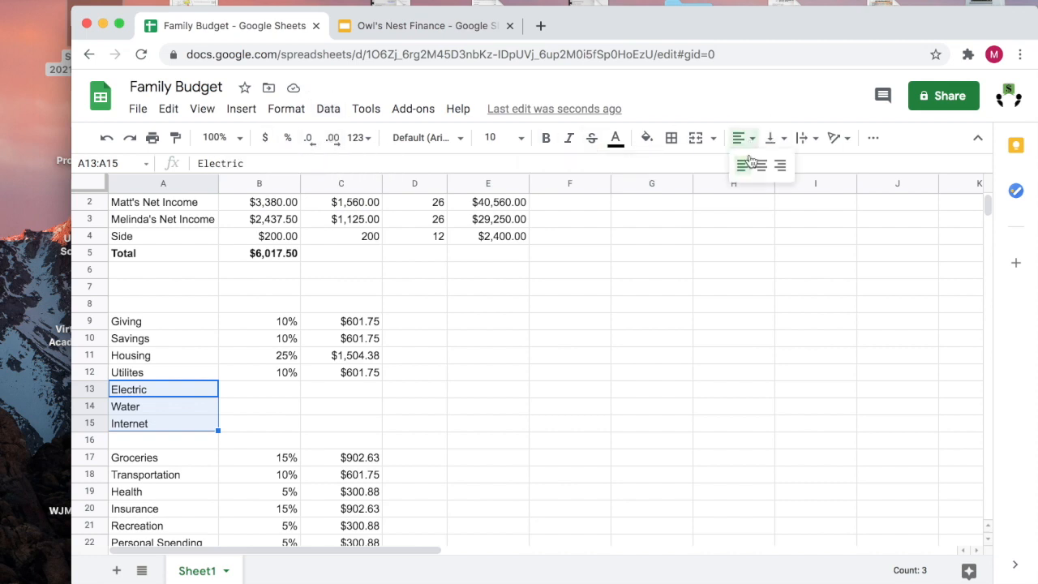
{"action": "left_click", "coordinate": [781, 167]}
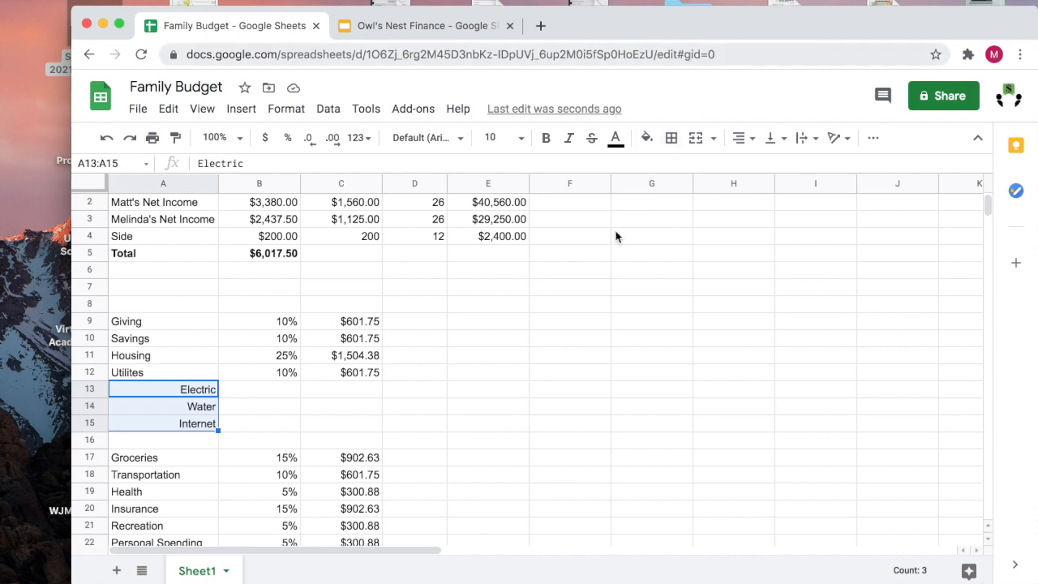
Review the Transportation, Health, Insurance and Recreation categories and the amount formula for Recreation.
{"action": "scroll", "coordinate": [224, 396], "scroll_direction": "down", "scroll_amount": 1}
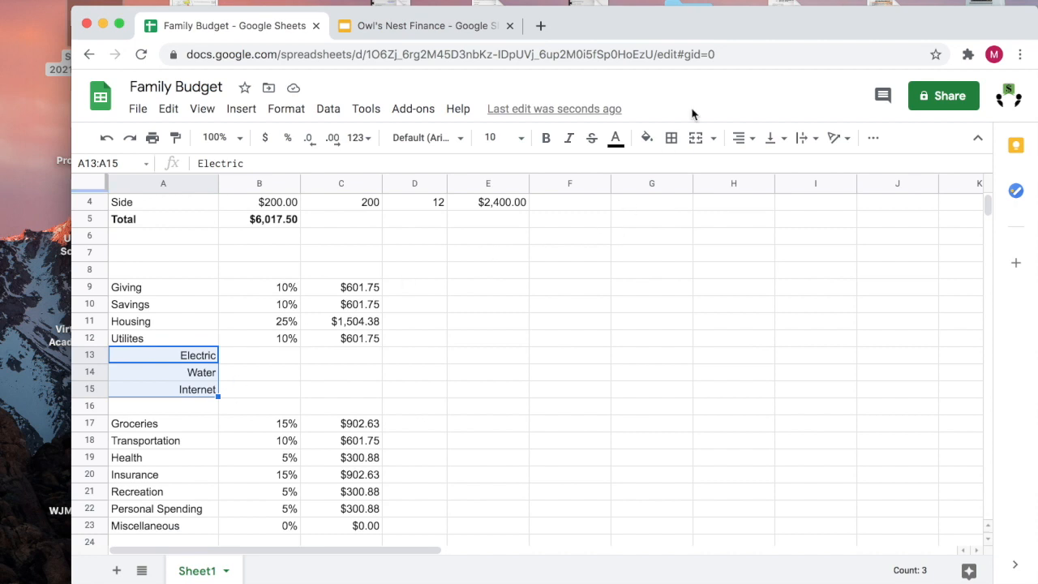
{"action": "scroll", "coordinate": [258, 430], "scroll_direction": "down", "scroll_amount": 1}
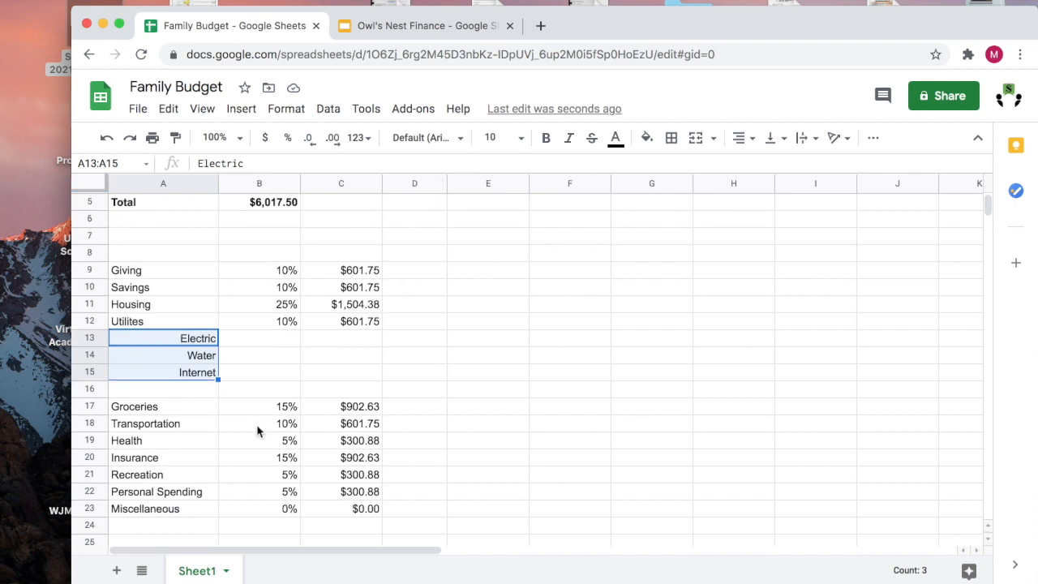
{"action": "left_click", "coordinate": [91, 422]}
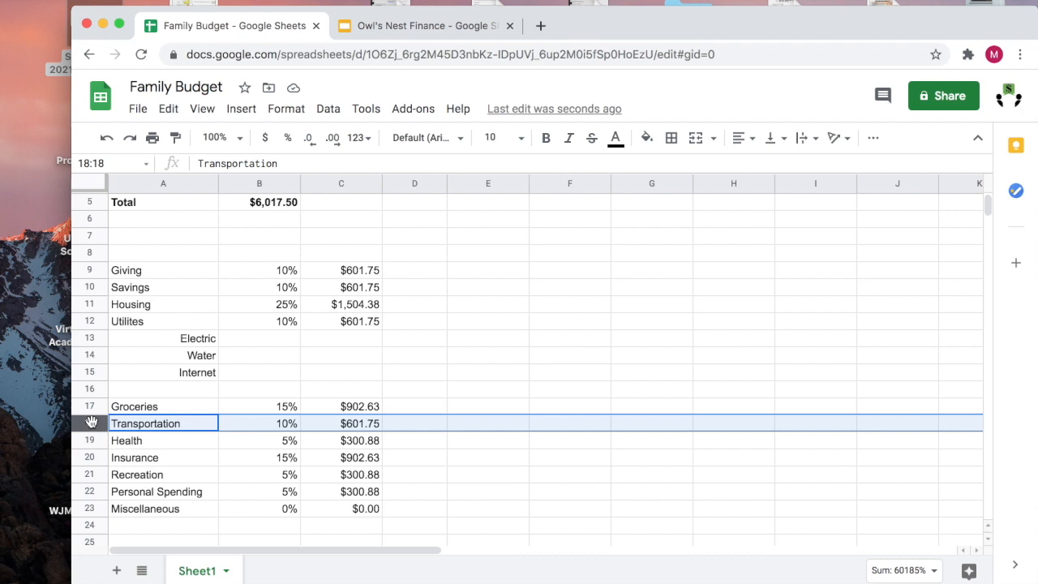
{"action": "scroll", "coordinate": [91, 422], "scroll_direction": "down", "scroll_amount": 1}
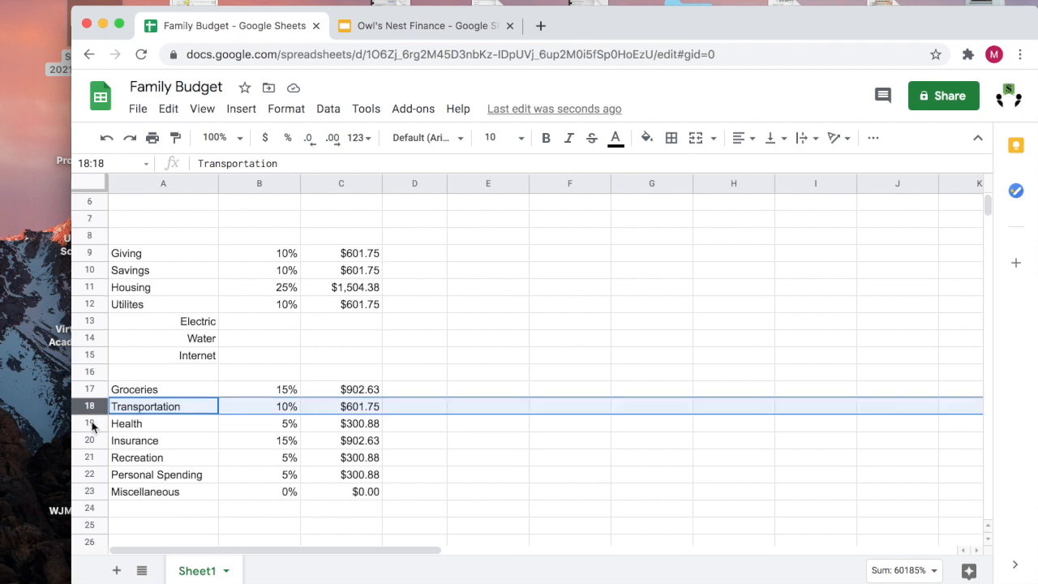
{"action": "left_click", "coordinate": [149, 423]}
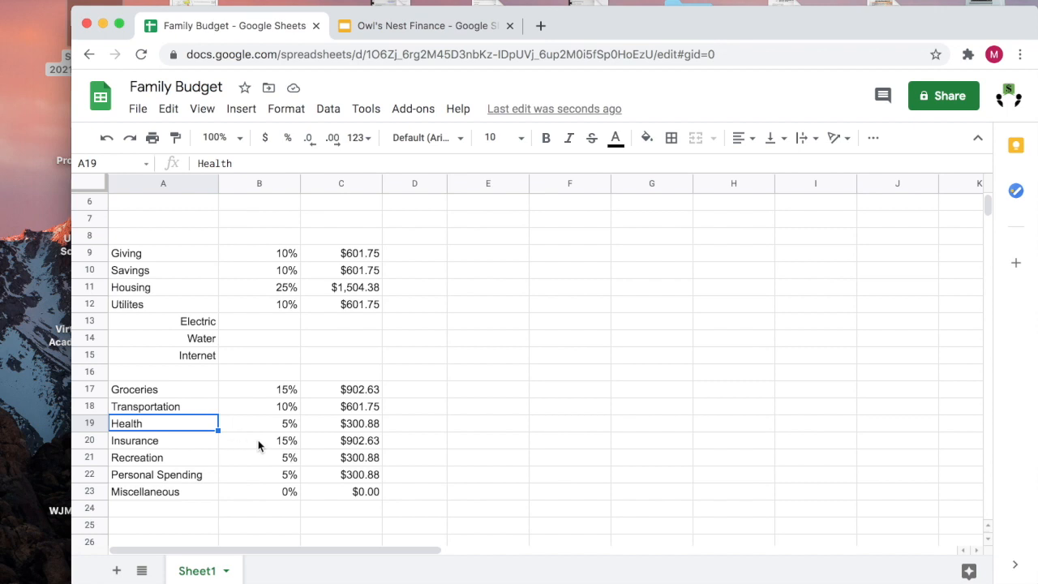
{"action": "left_click", "coordinate": [189, 446]}
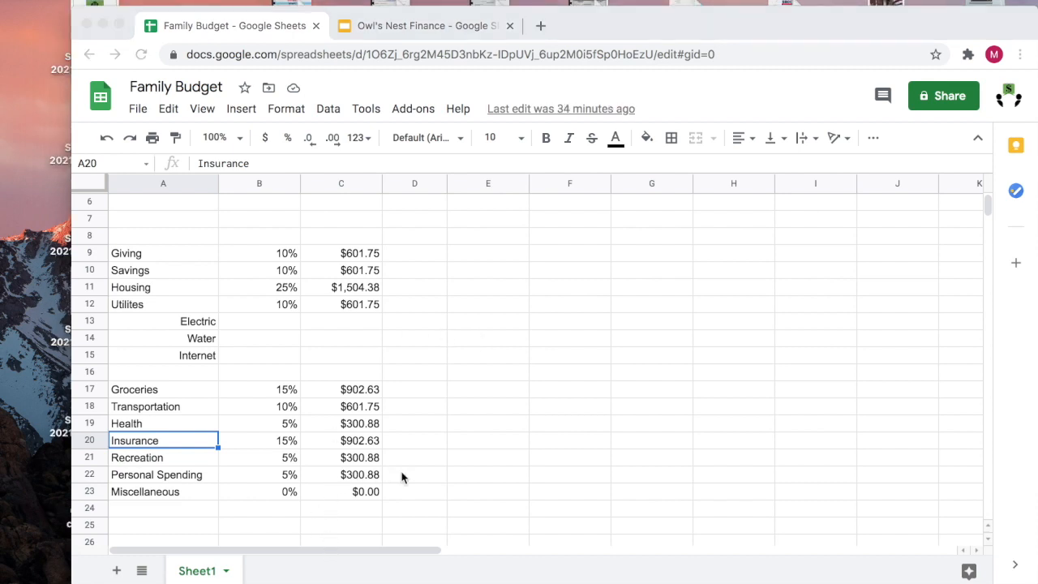
{"action": "left_click", "coordinate": [166, 461]}
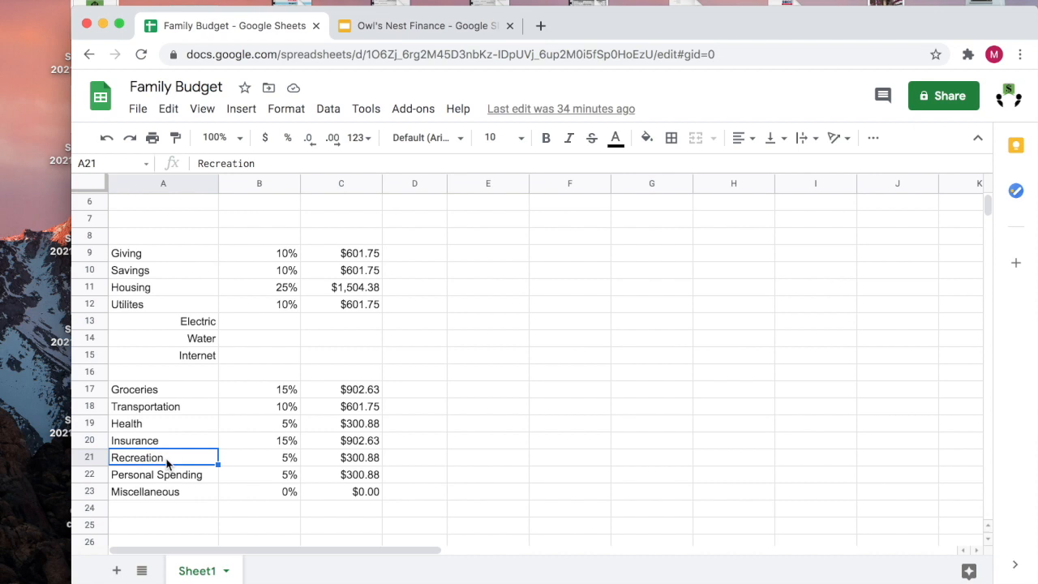
{"action": "left_click", "coordinate": [369, 461]}
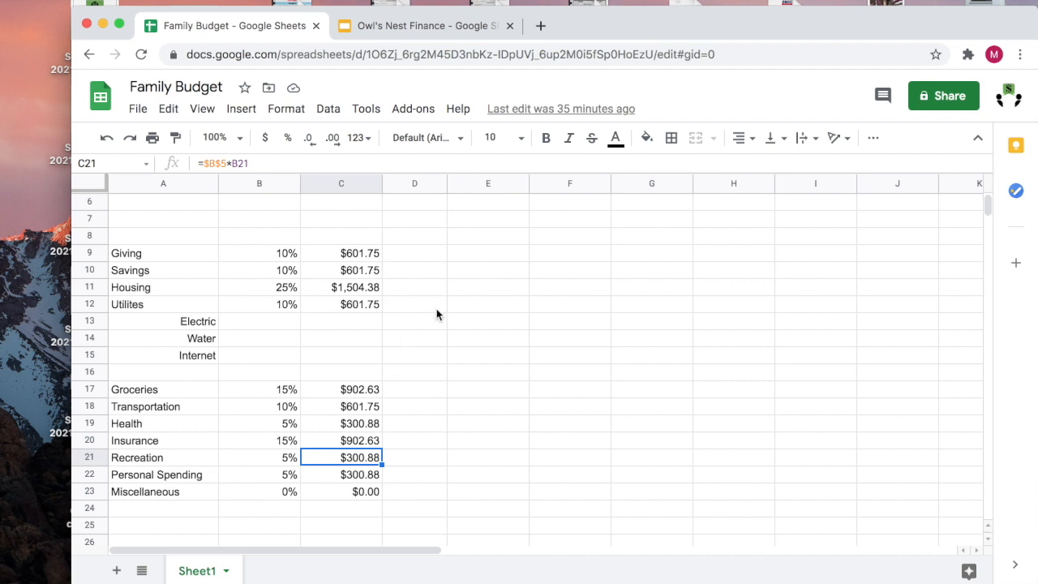
{"action": "scroll", "coordinate": [437, 315], "scroll_direction": "up", "scroll_amount": 2}
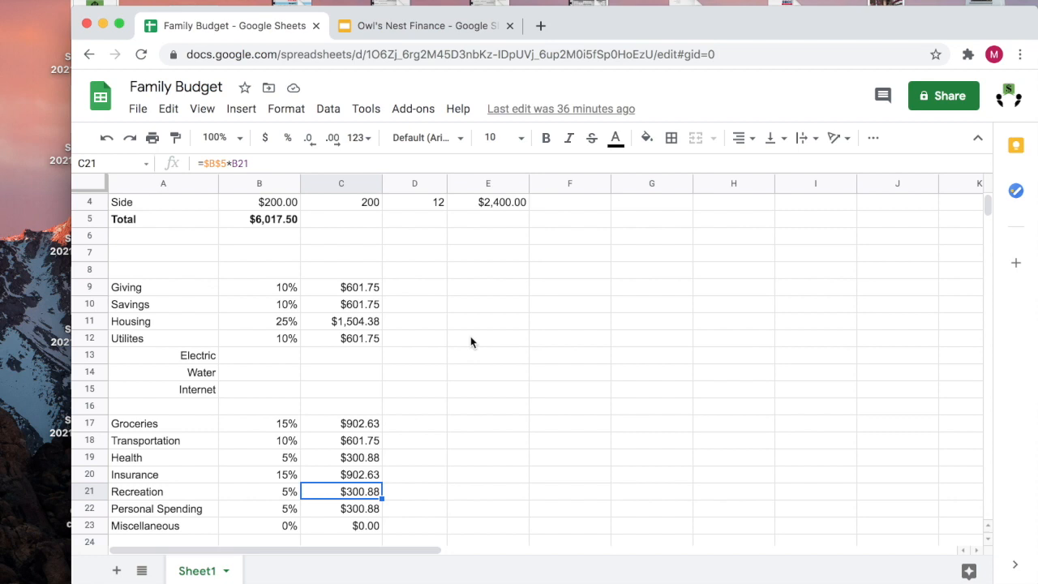
{"action": "left_click", "coordinate": [404, 292]}
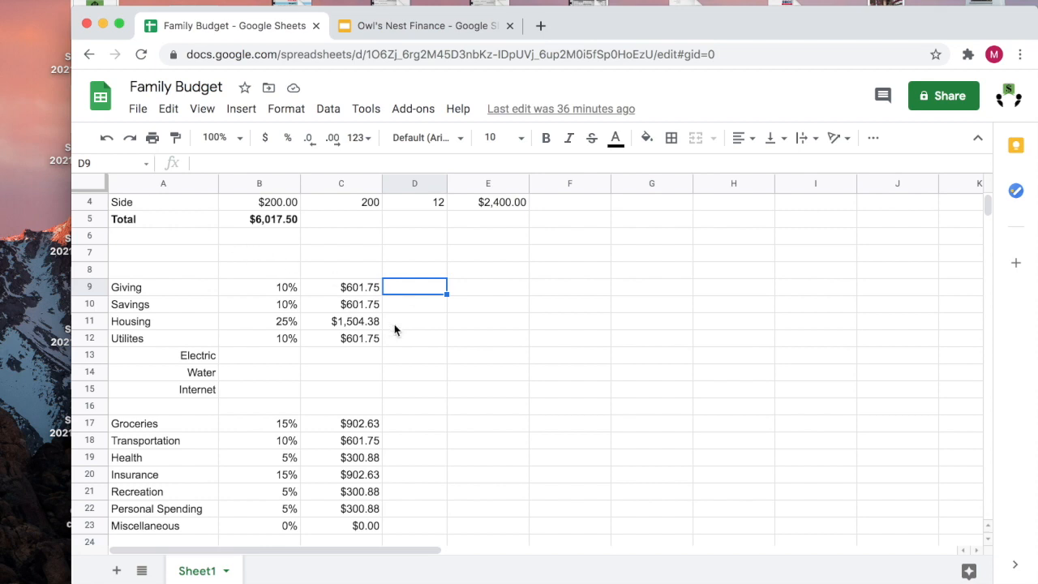
Add a bold label Amount in A6 below Total and select B6 beside it.
{"action": "scroll", "coordinate": [394, 329], "scroll_direction": "up", "scroll_amount": 1}
{"action": "left_click", "coordinate": [165, 257]}
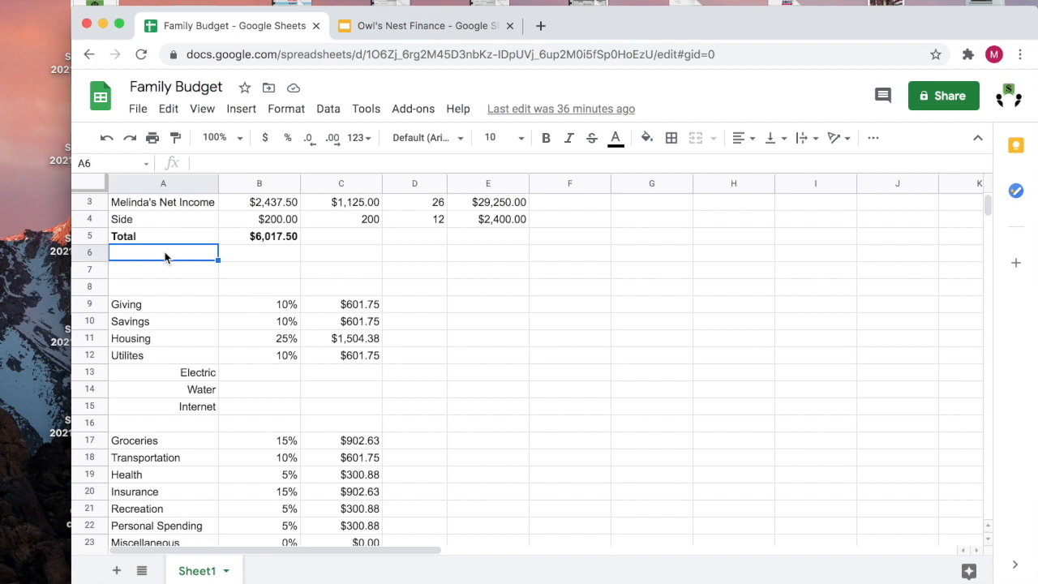
{"action": "type", "text": "Amount"}
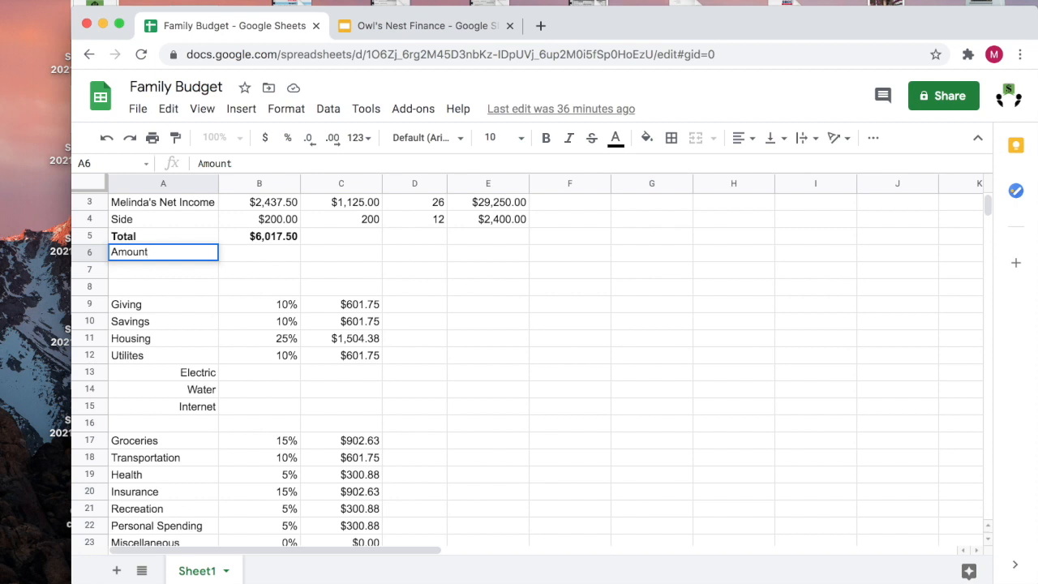
{"action": "key", "text": "Tab"}
{"action": "left_click", "coordinate": [169, 256]}
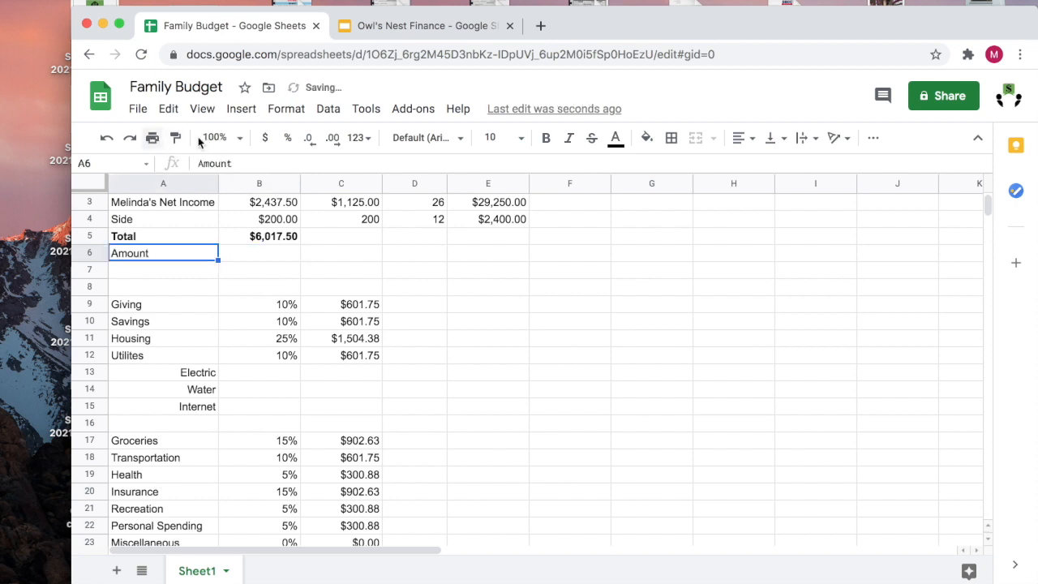
{"action": "left_click", "coordinate": [546, 137]}
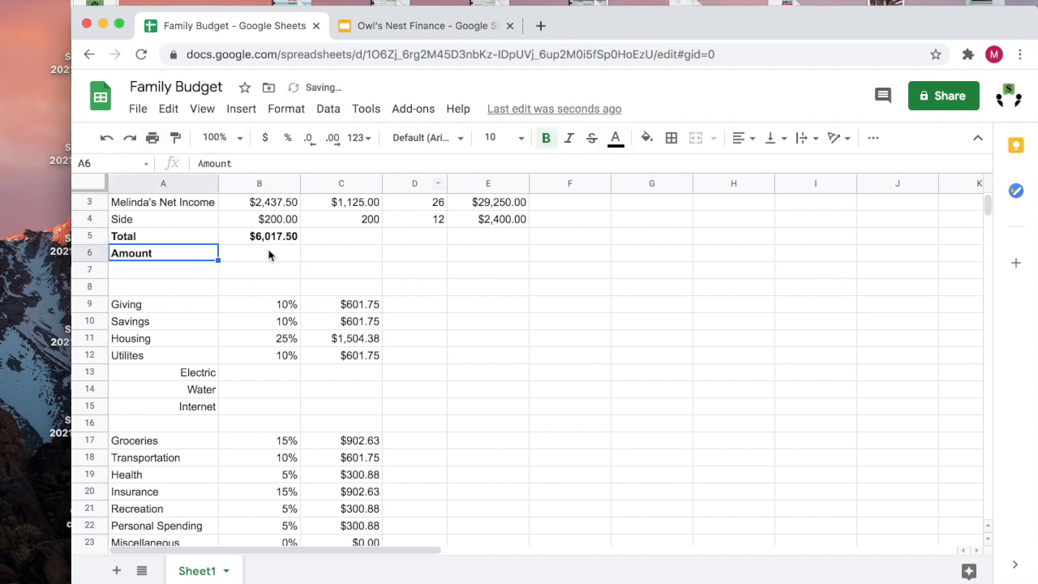
{"action": "left_click", "coordinate": [268, 255]}
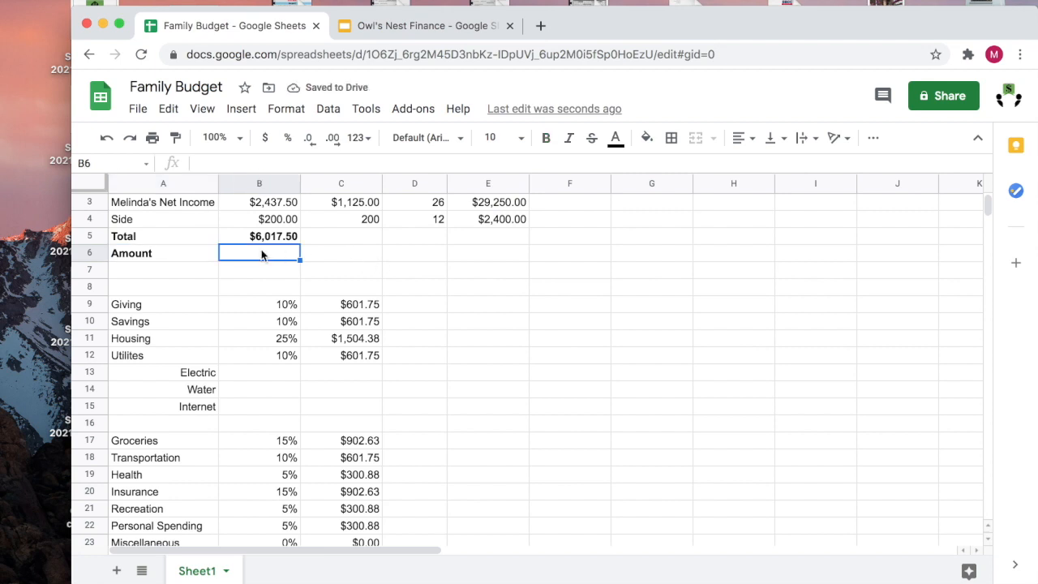
Try to enter a formula in B6 that subtracts a column D range starting at D9 from the total in B5.
{"action": "type", "text": "="}
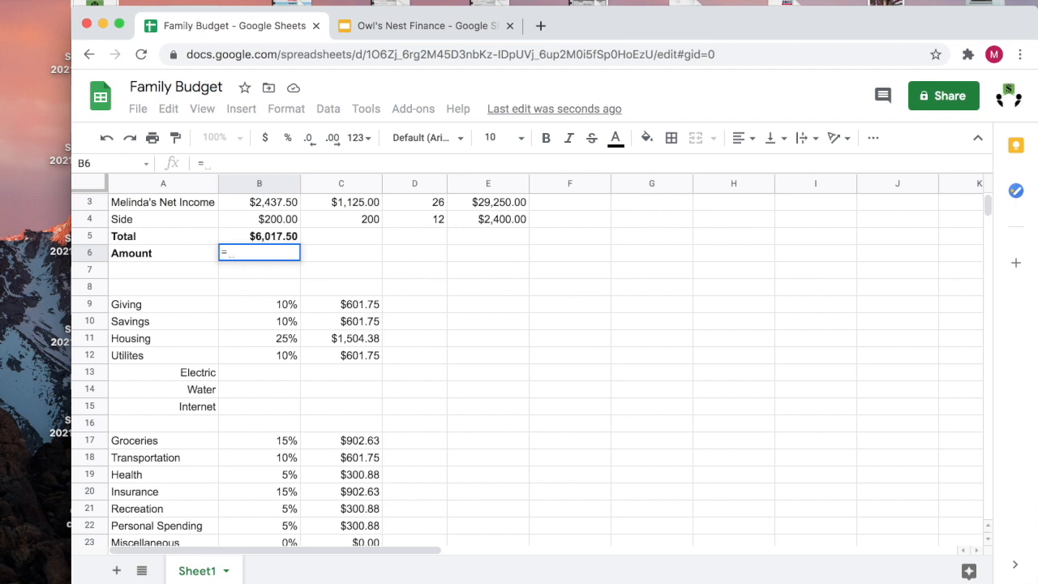
{"action": "left_click", "coordinate": [285, 236]}
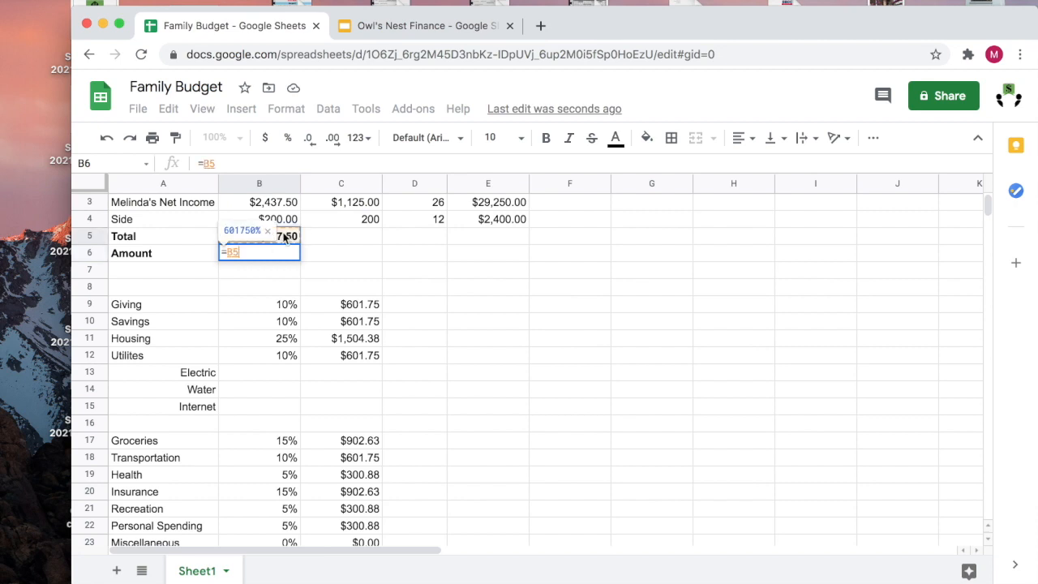
{"action": "type", "text": "-("}
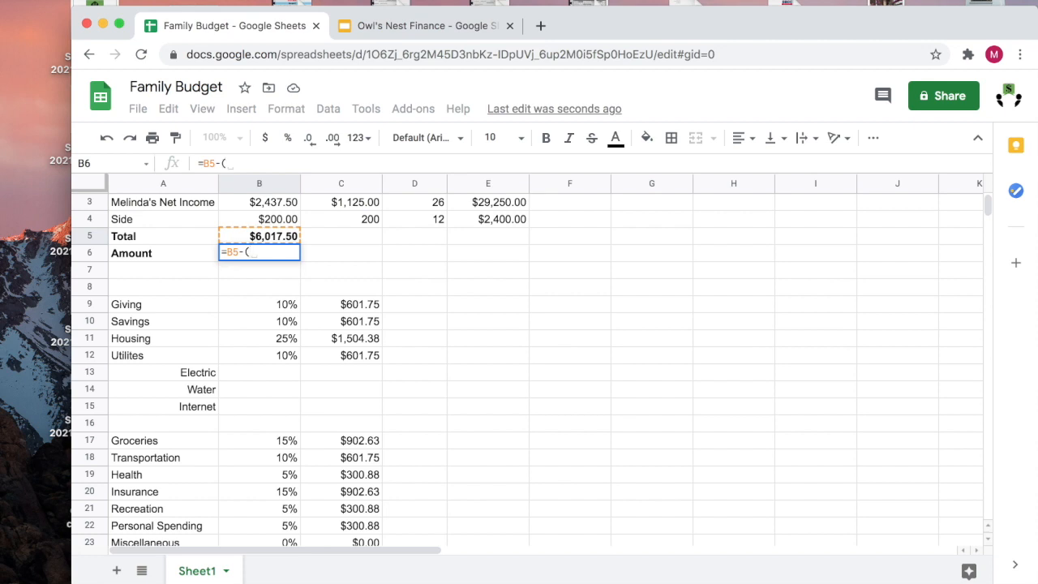
{"action": "left_click", "coordinate": [427, 308]}
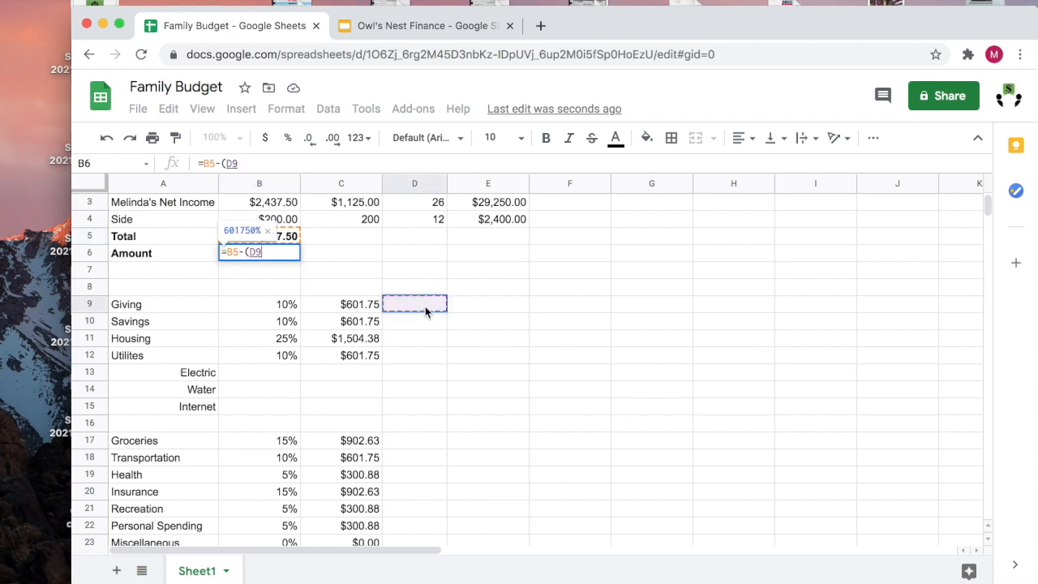
{"action": "type", "text": ":"}
{"action": "scroll", "coordinate": [432, 427], "scroll_direction": "down", "scroll_amount": 5}
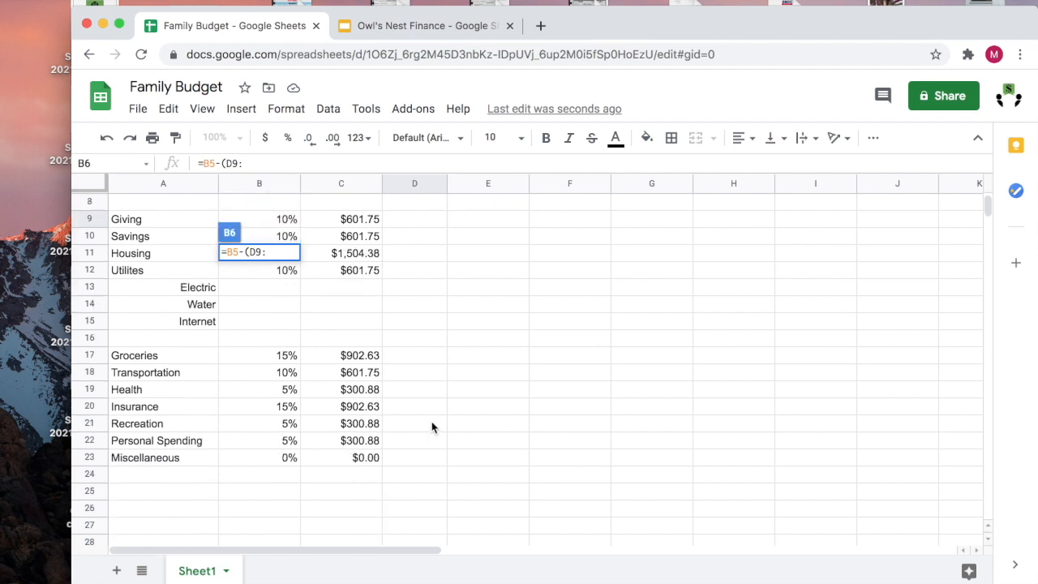
{"action": "left_click", "coordinate": [418, 459]}
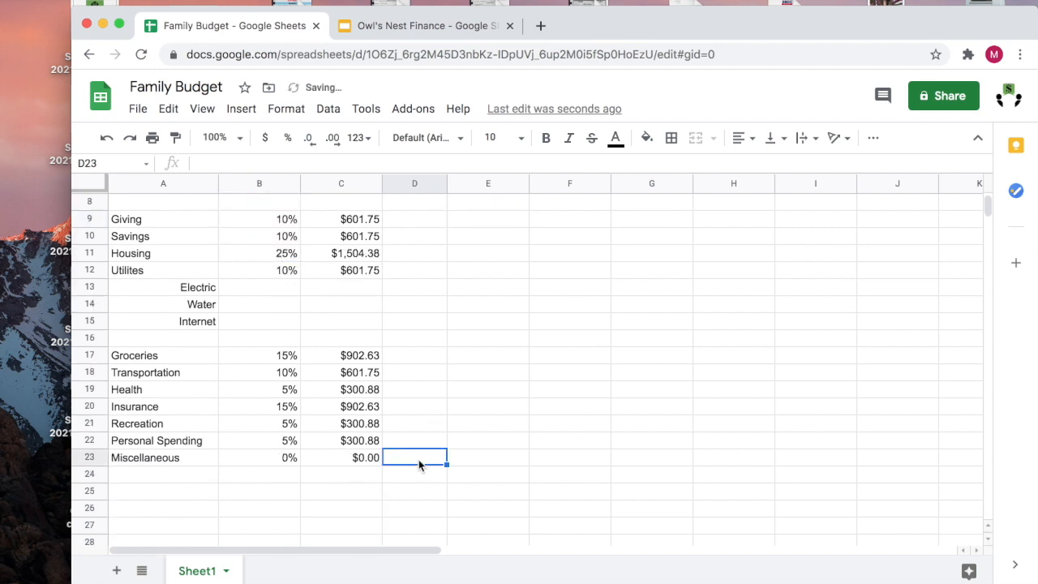
Try to complete the B6 formula so that it subtracts the range D9:D23 from B5.
{"action": "scroll", "coordinate": [418, 459], "scroll_direction": "up", "scroll_amount": 5}
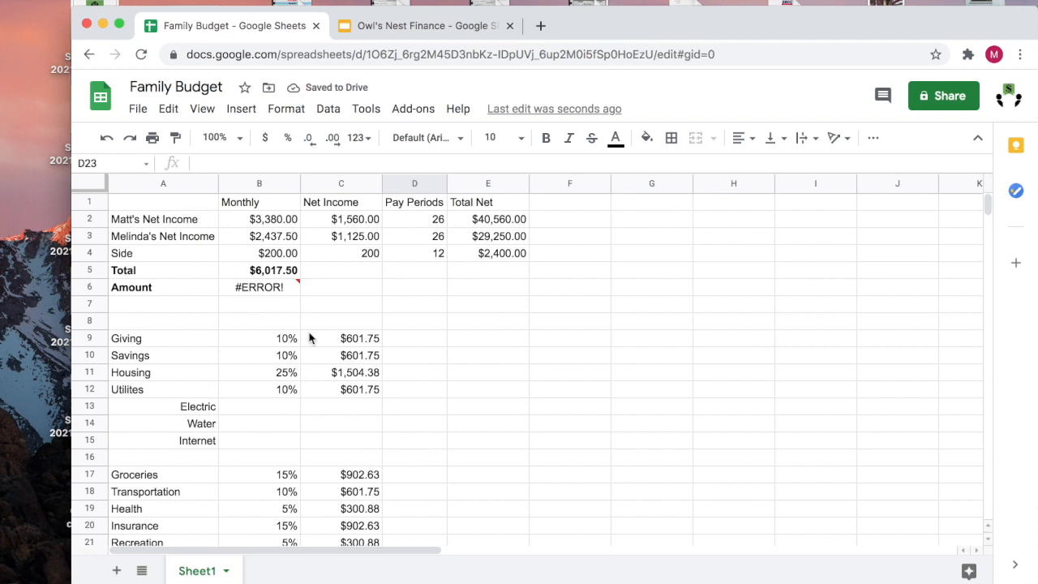
{"action": "left_click", "coordinate": [267, 287]}
{"action": "left_click", "coordinate": [242, 164]}
{"action": "type", "text": ":"}
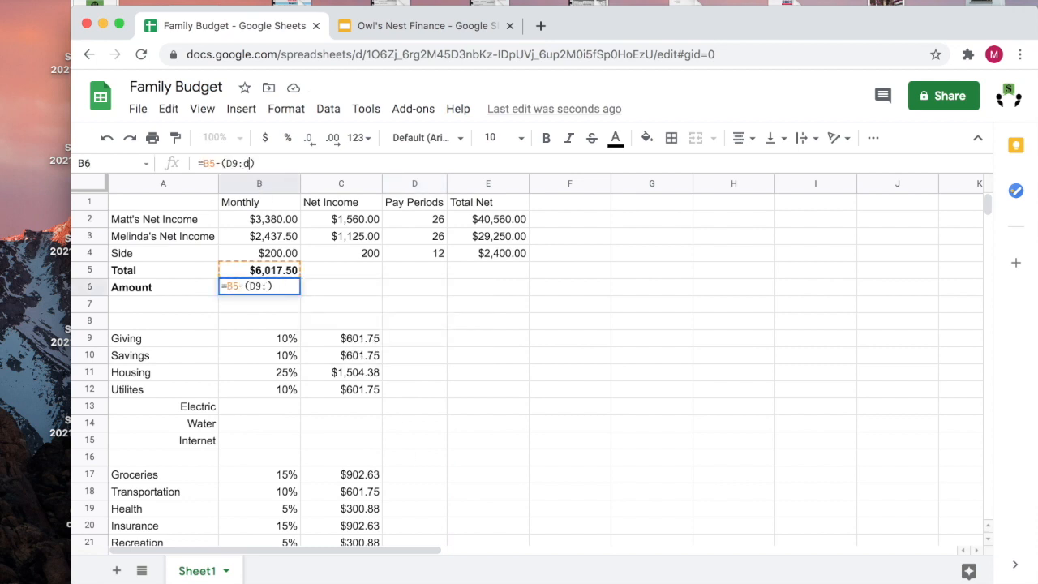
{"action": "type", "text": "d"}
{"action": "scroll", "coordinate": [344, 332], "scroll_direction": "down", "scroll_amount": 5}
{"action": "type", "text": "23)"}
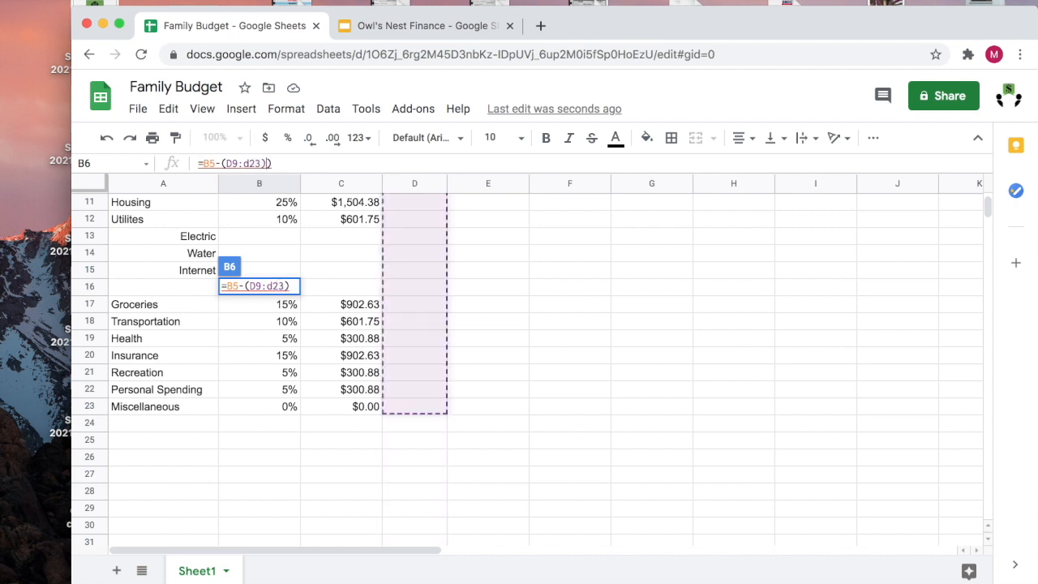
{"action": "key", "text": "Return"}
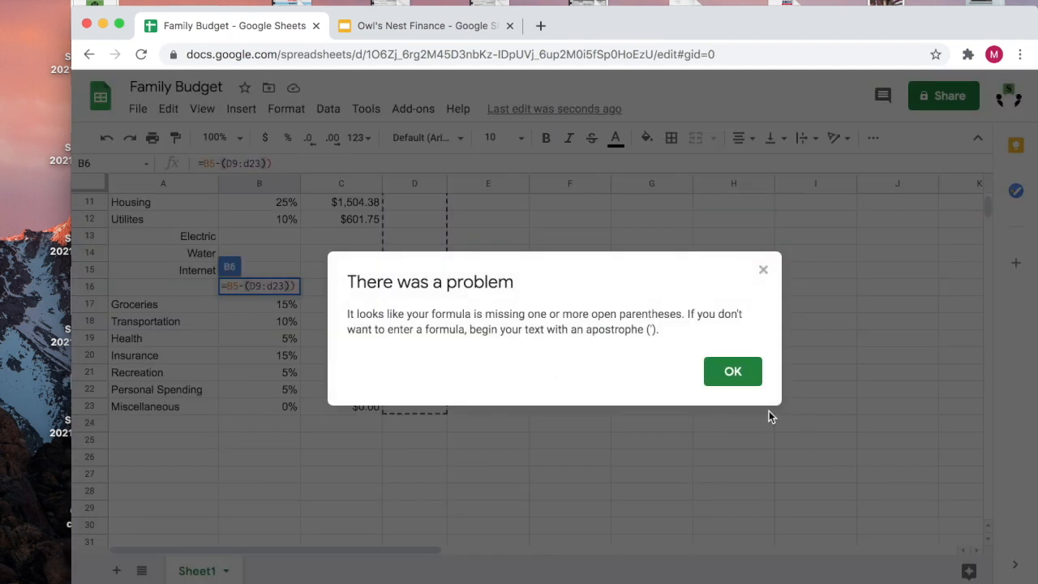
{"action": "left_click", "coordinate": [727, 372]}
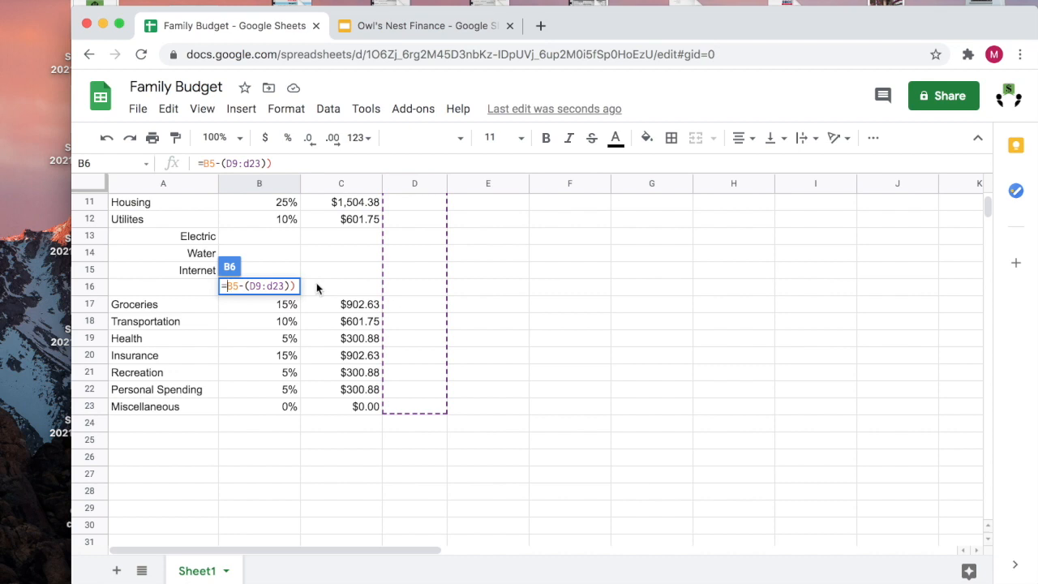
Try wrapping the B6 formula in SUM as =sum(B5-(D9:D23)).
{"action": "left_click", "coordinate": [226, 286]}
{"action": "type", "text": "sum("}
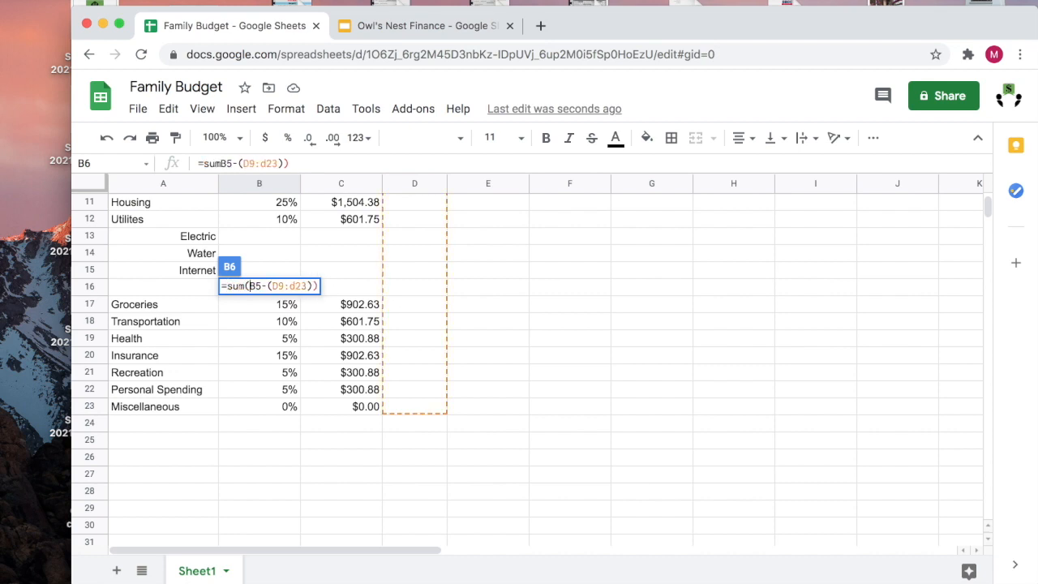
{"action": "key", "text": "Return"}
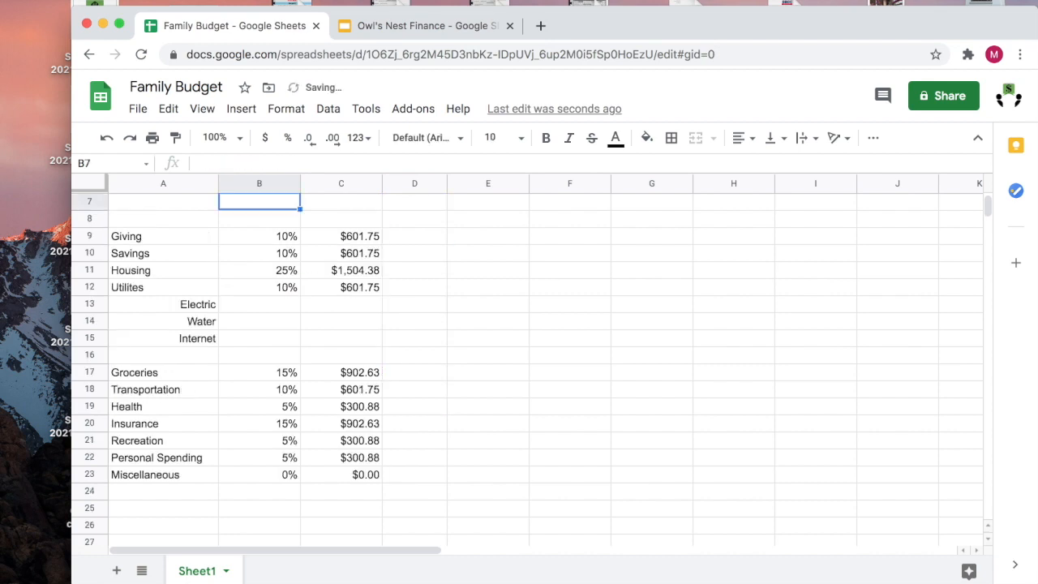
{"action": "scroll", "coordinate": [417, 355], "scroll_direction": "up", "scroll_amount": 3}
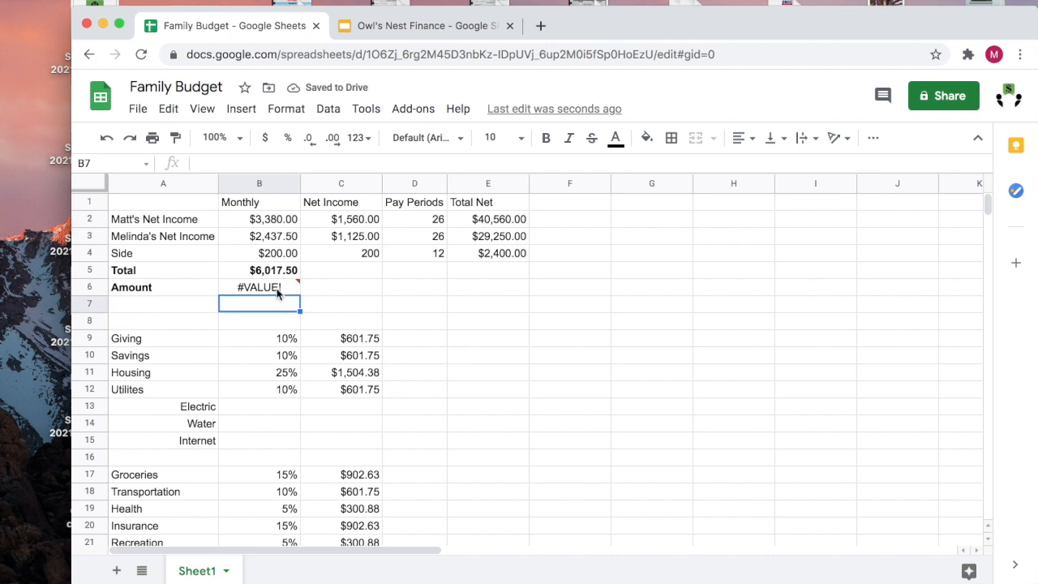
{"action": "left_click", "coordinate": [276, 291]}
{"action": "left_click", "coordinate": [474, 394]}
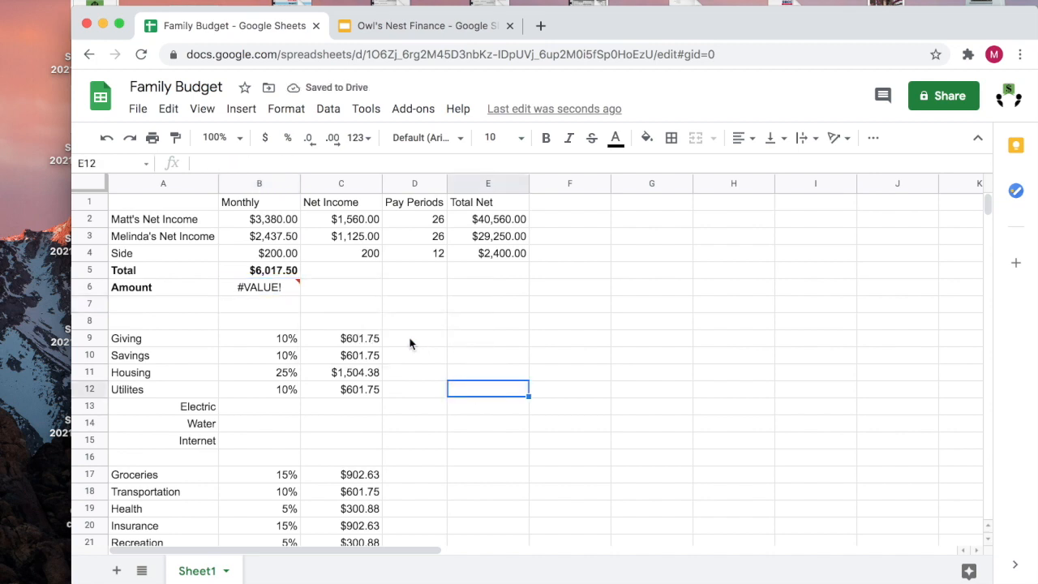
Enter the formula =sum(d9:d23) in D24, below the Miscellaneous row, to total column D.
{"action": "left_click", "coordinate": [397, 342]}
{"action": "scroll", "coordinate": [396, 347], "scroll_direction": "down", "scroll_amount": 5}
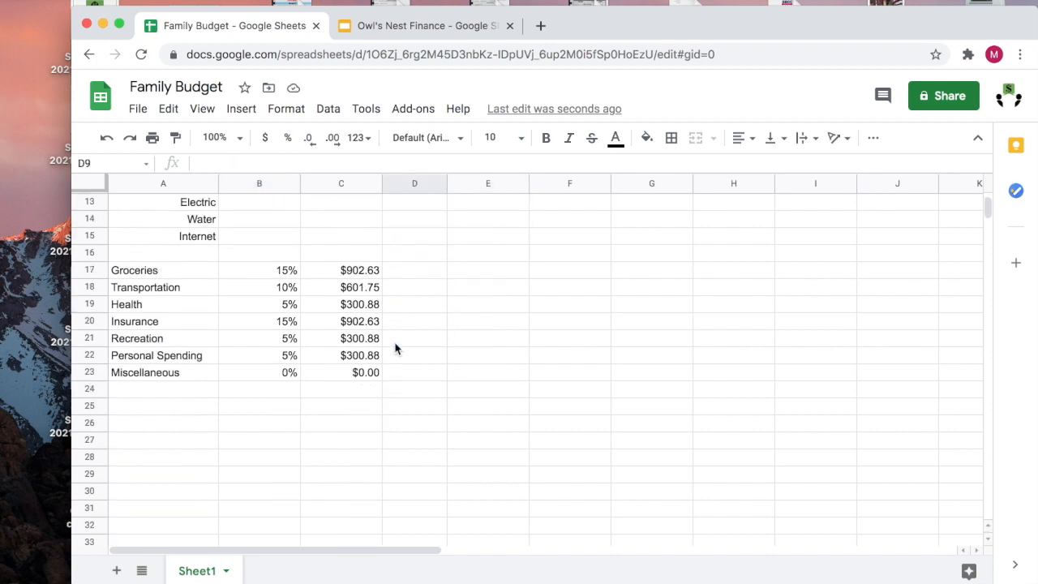
{"action": "scroll", "coordinate": [396, 357], "scroll_direction": "down", "scroll_amount": 1}
{"action": "left_click", "coordinate": [395, 378]}
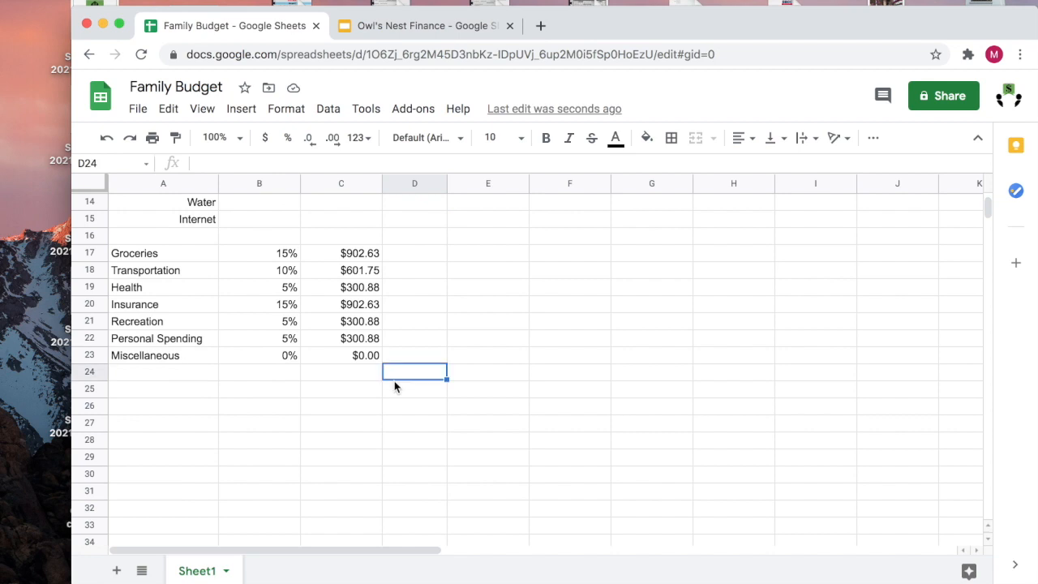
{"action": "type", "text": "=sum("}
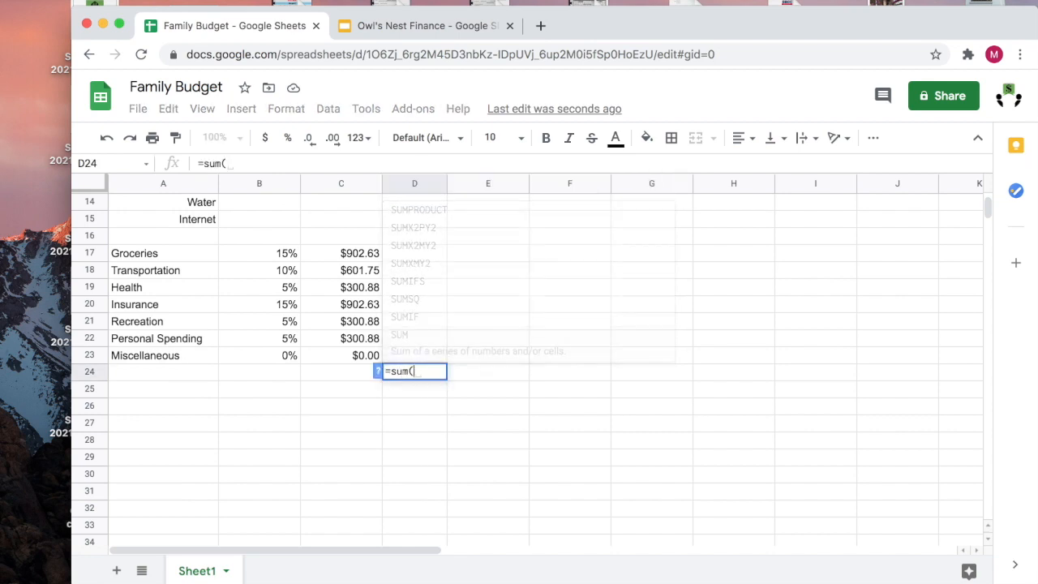
{"action": "scroll", "coordinate": [474, 394], "scroll_direction": "up", "scroll_amount": 3}
{"action": "scroll", "coordinate": [475, 394], "scroll_direction": "up", "scroll_amount": 2}
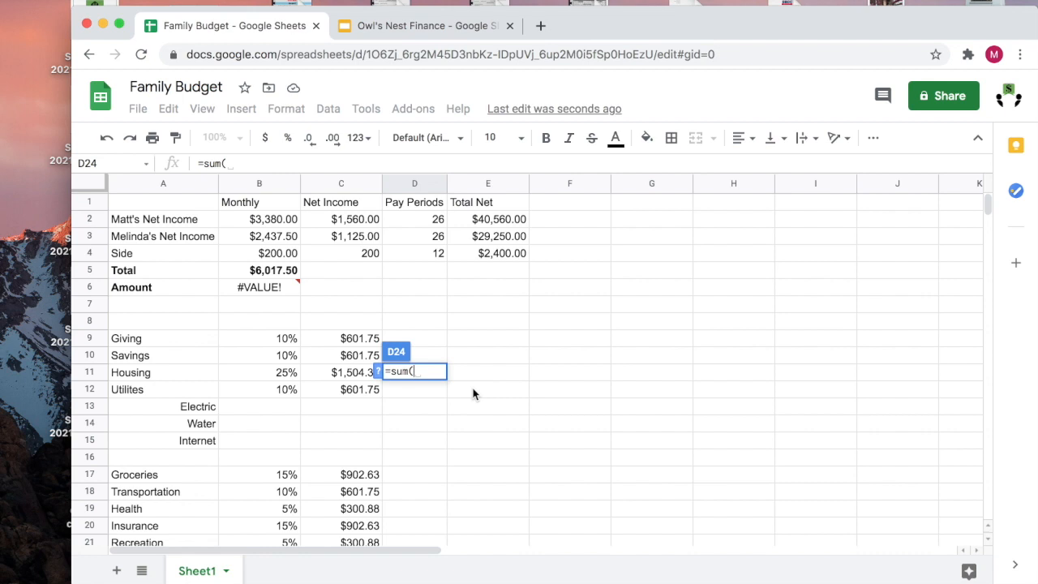
{"action": "type", "text": "d9"}
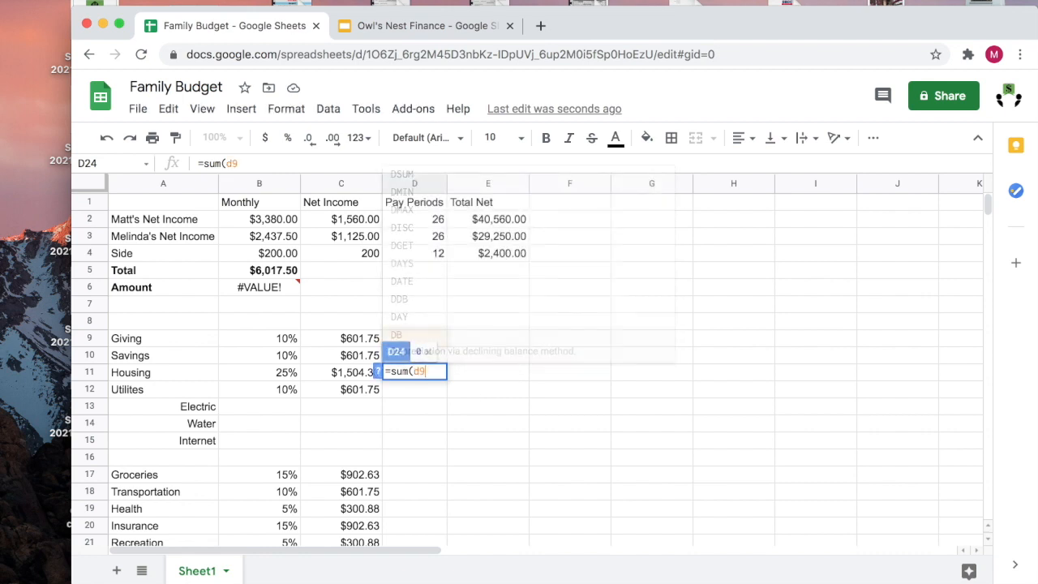
{"action": "type", "text": ":d23"}
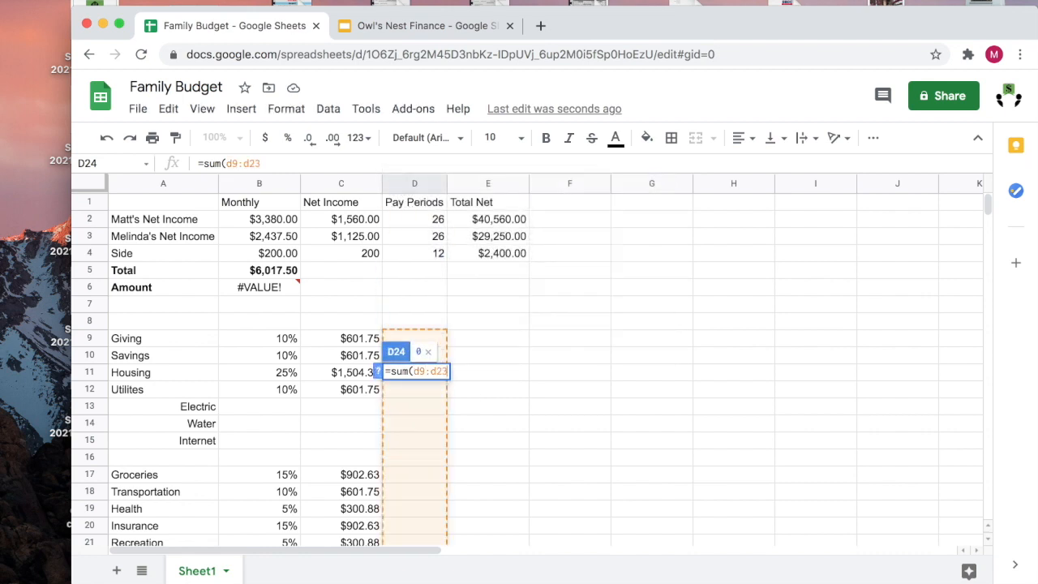
{"action": "type", "text": ")"}
{"action": "key", "text": "Return"}
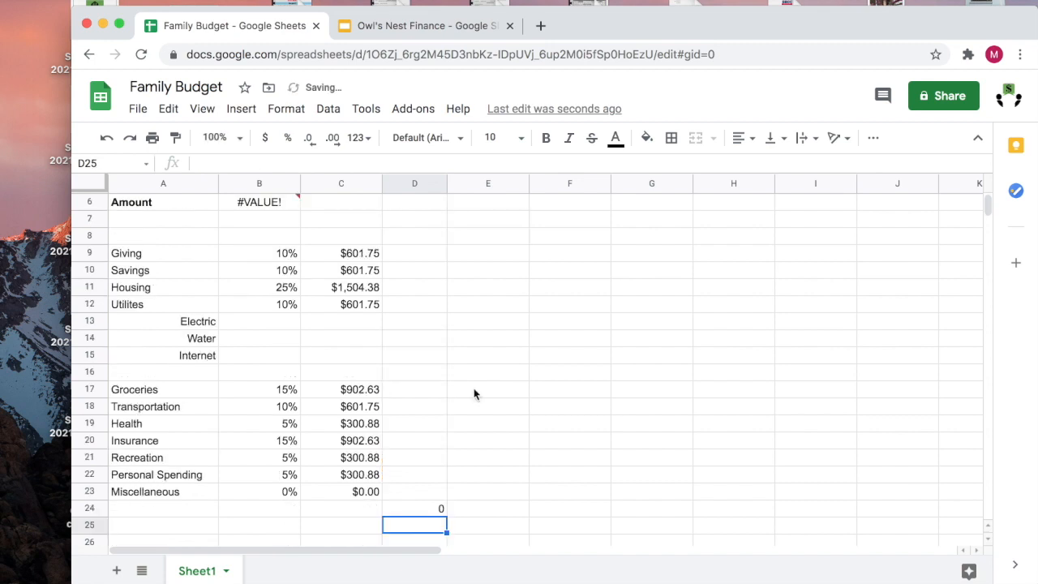
Change the label in A6 to Budget Remaining.
{"action": "scroll", "coordinate": [236, 213], "scroll_direction": "up", "scroll_amount": 1}
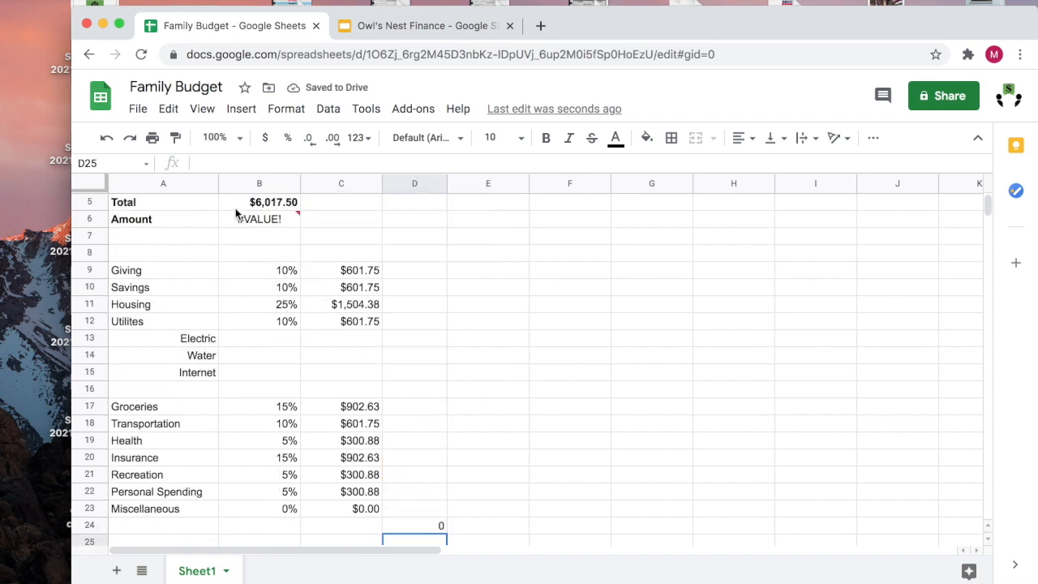
{"action": "left_click", "coordinate": [261, 222]}
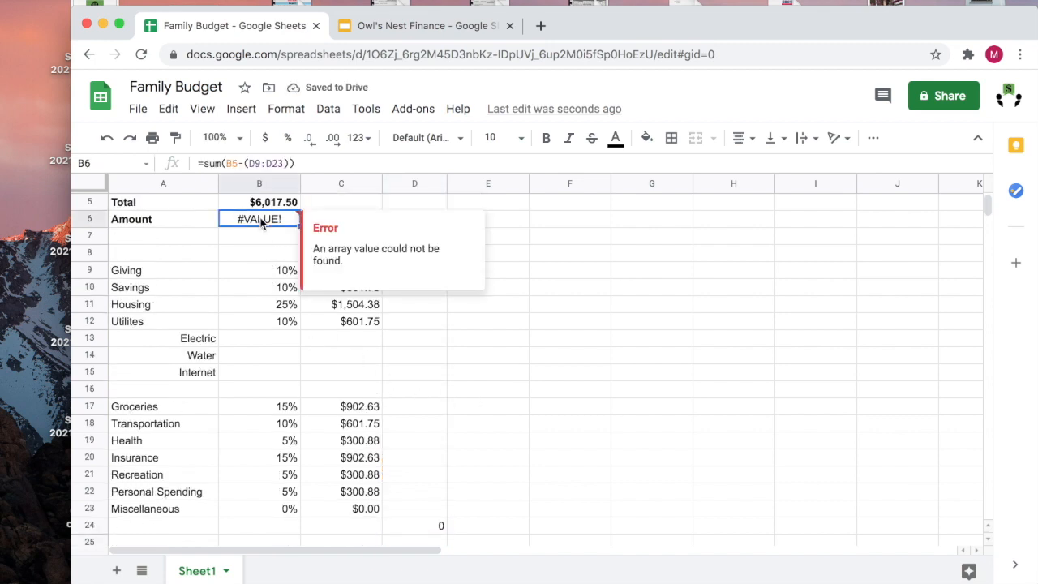
{"action": "double_click", "coordinate": [172, 218]}
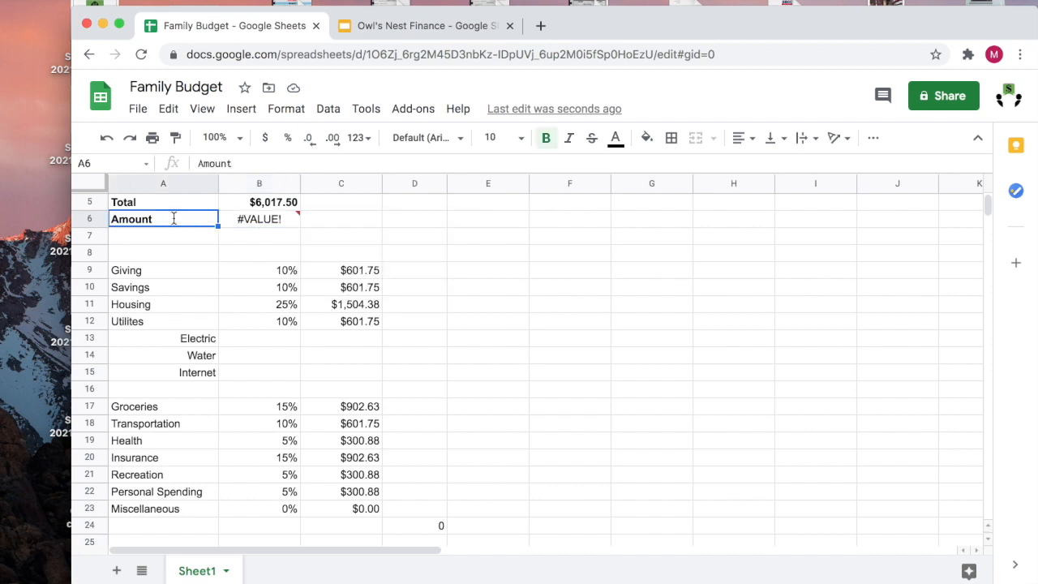
{"action": "key", "text": "BackSpace"}
{"action": "key", "text": "BackSpace"}
{"action": "key", "text": "BackSpace"}
{"action": "key", "text": "BackSpace"}
{"action": "key", "text": "BackSpace"}
{"action": "key", "text": "BackSpace"}
{"action": "key", "text": "BackSpace"}
{"action": "type", "text": "Budget Remaining"}
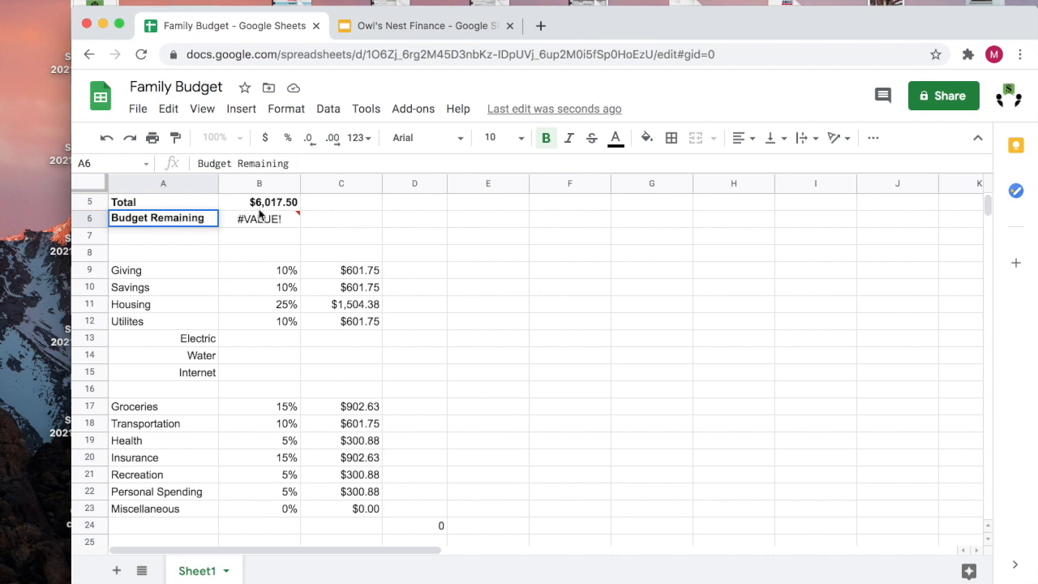
Replace the Budget Remaining formula in B6 with =B5-D24 and format the cell as currency.
{"action": "left_click", "coordinate": [254, 215]}
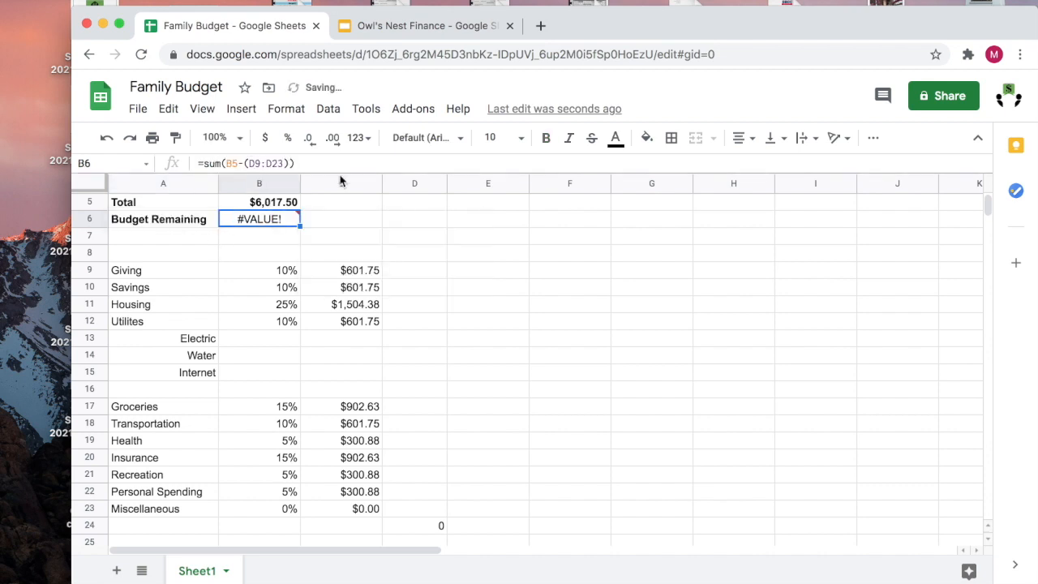
{"action": "key", "text": "BackSpace"}
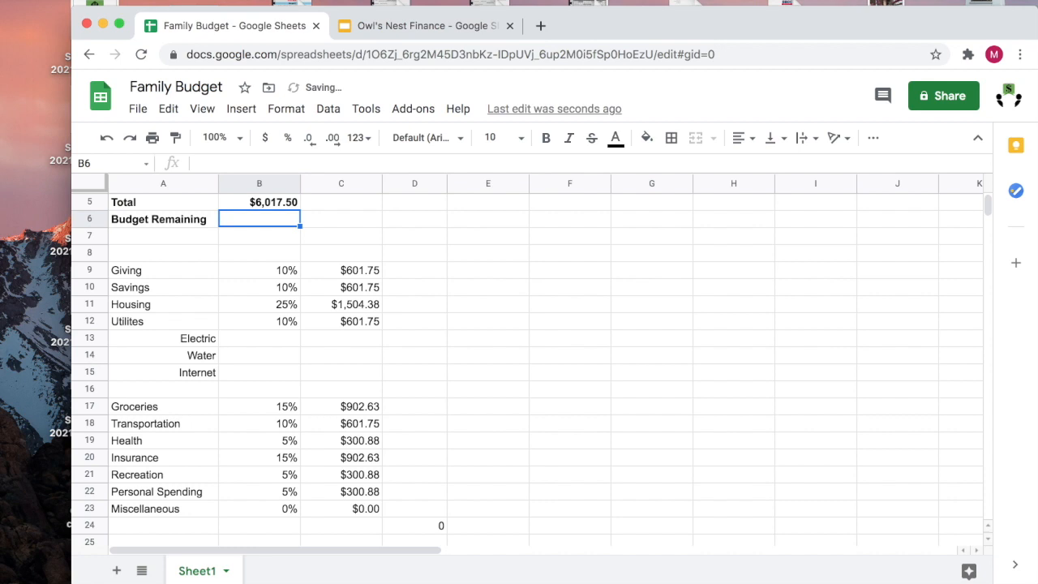
{"action": "type", "text": "="}
{"action": "left_click", "coordinate": [271, 203]}
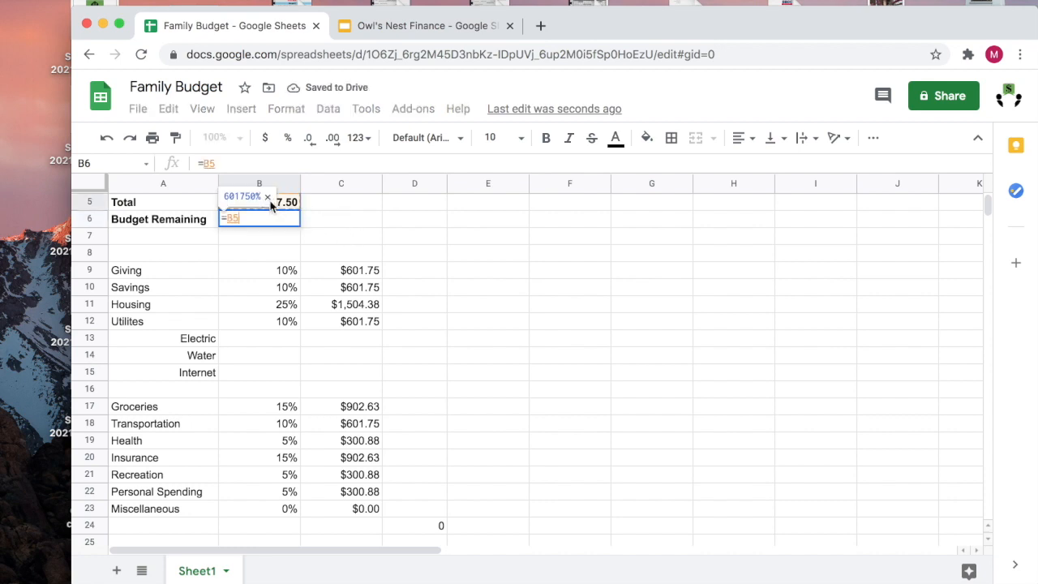
{"action": "type", "text": "-"}
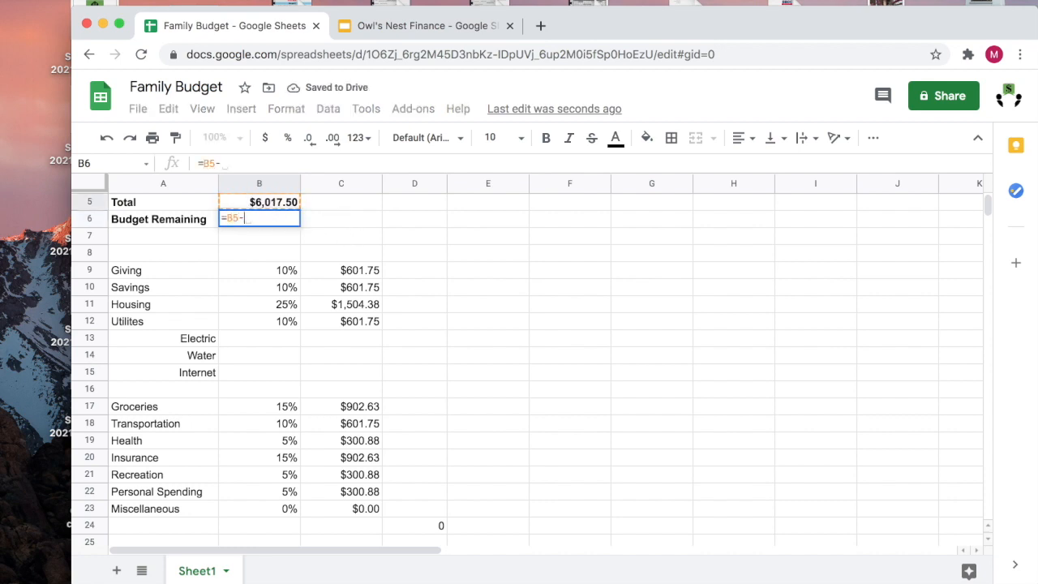
{"action": "scroll", "coordinate": [443, 333], "scroll_direction": "down", "scroll_amount": 2}
{"action": "left_click", "coordinate": [437, 444]}
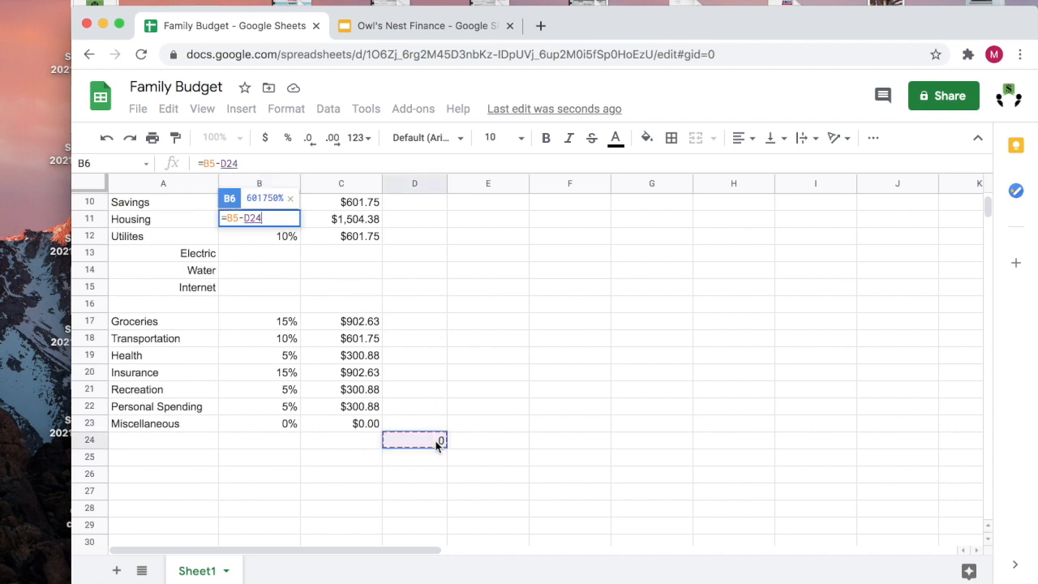
{"action": "key", "text": "Return"}
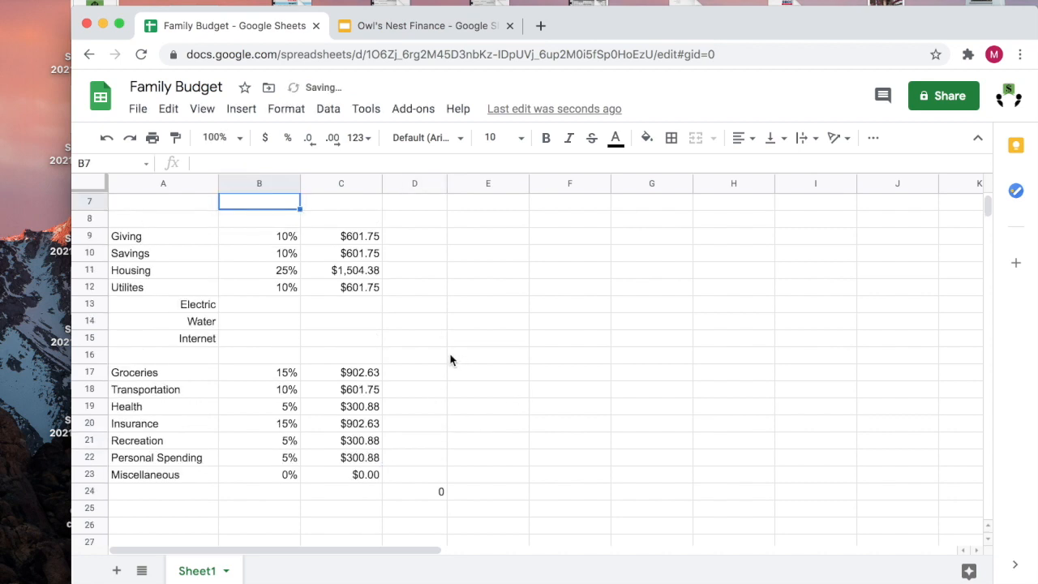
{"action": "scroll", "coordinate": [450, 360], "scroll_direction": "up", "scroll_amount": 2}
{"action": "left_click", "coordinate": [280, 256]}
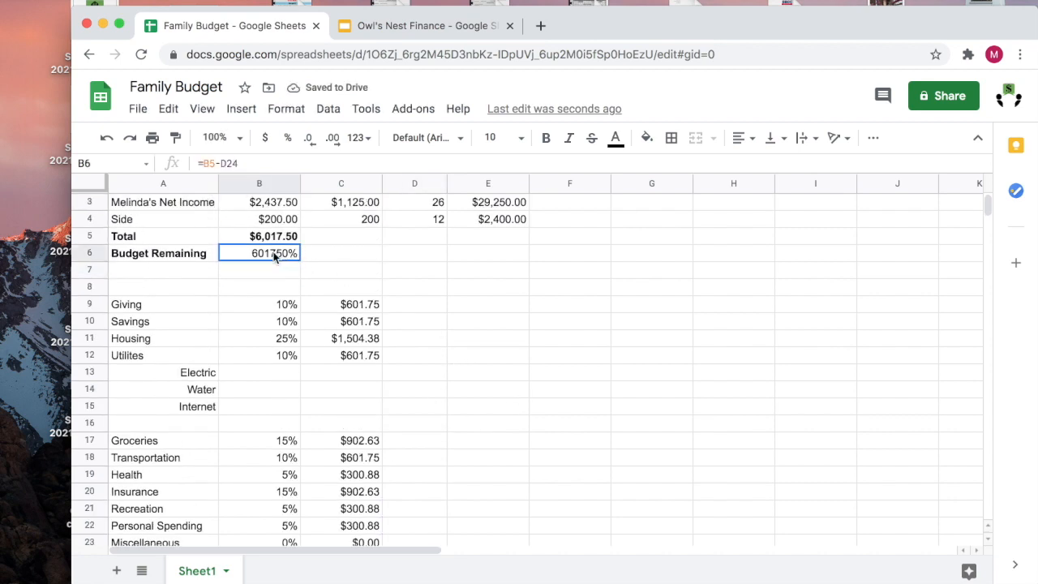
{"action": "left_click", "coordinate": [266, 138]}
Add a conditional formatting rule to the Budget Remaining cell B6 that fills it bright green when the value is greater than 0.
{"action": "left_click", "coordinate": [287, 109]}
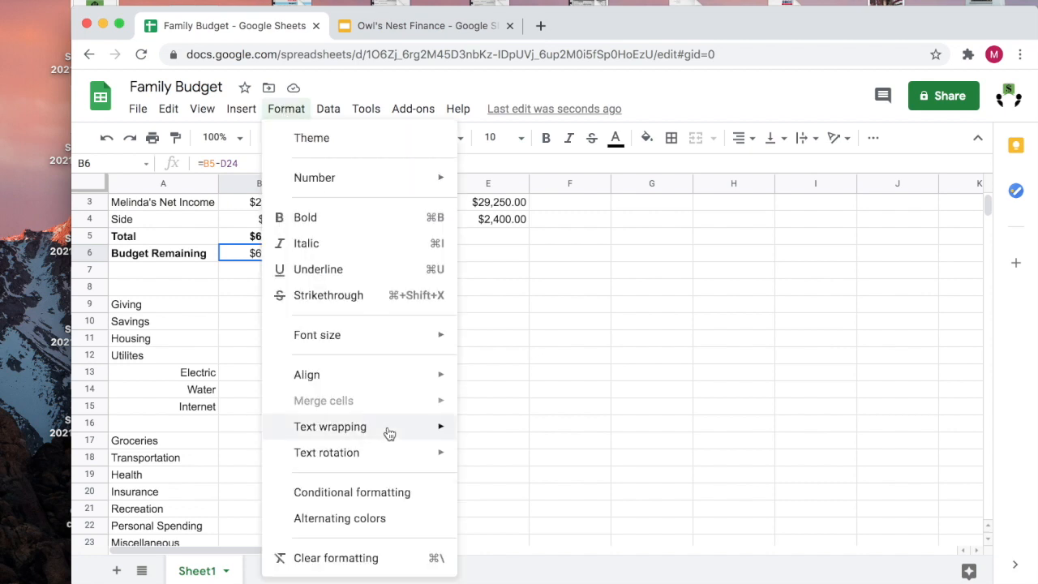
{"action": "left_click", "coordinate": [397, 494]}
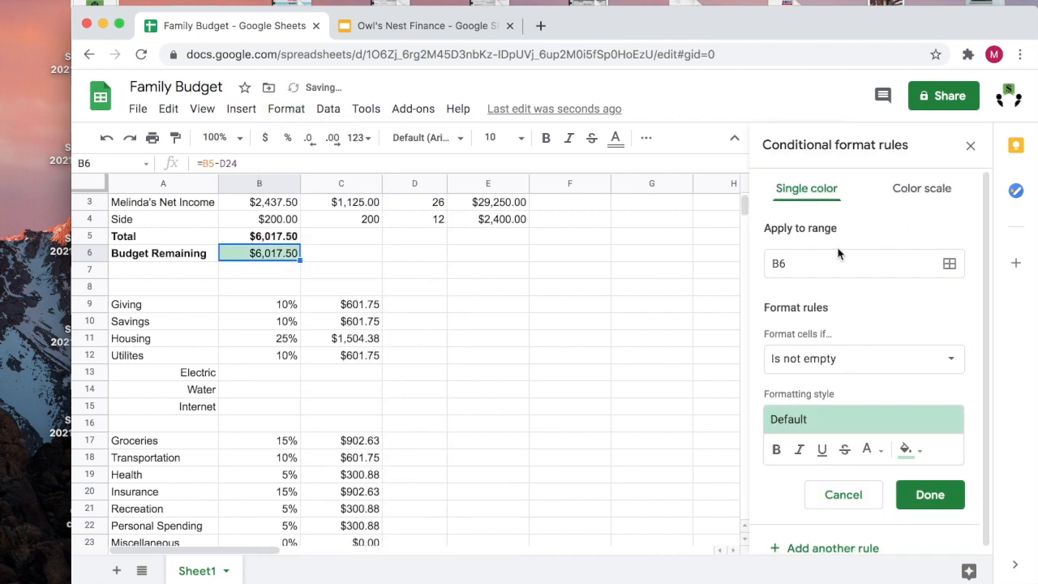
{"action": "left_click", "coordinate": [946, 361]}
{"action": "scroll", "coordinate": [862, 462], "scroll_direction": "down", "scroll_amount": 5}
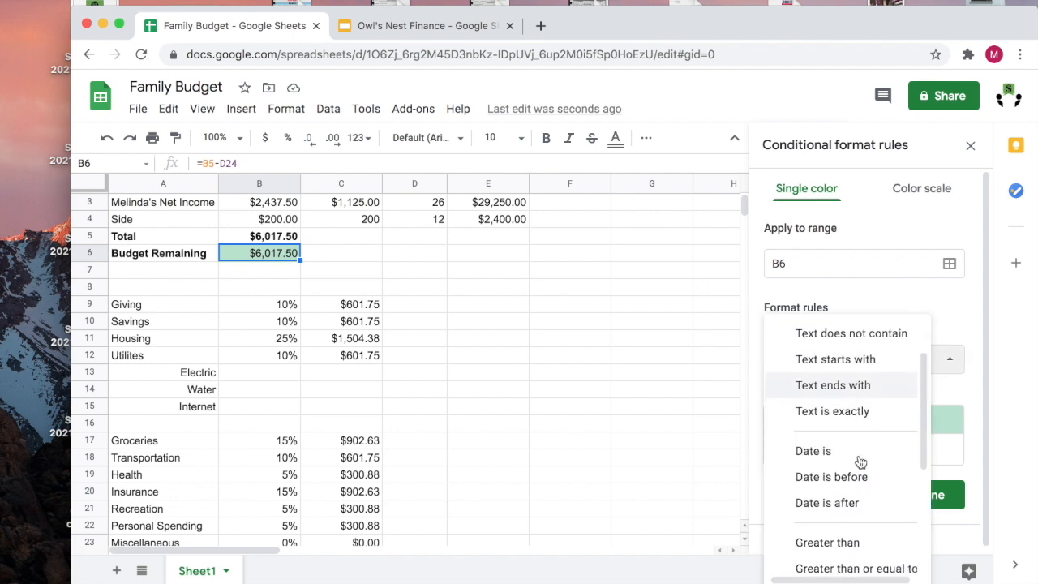
{"action": "scroll", "coordinate": [861, 463], "scroll_direction": "down", "scroll_amount": 2}
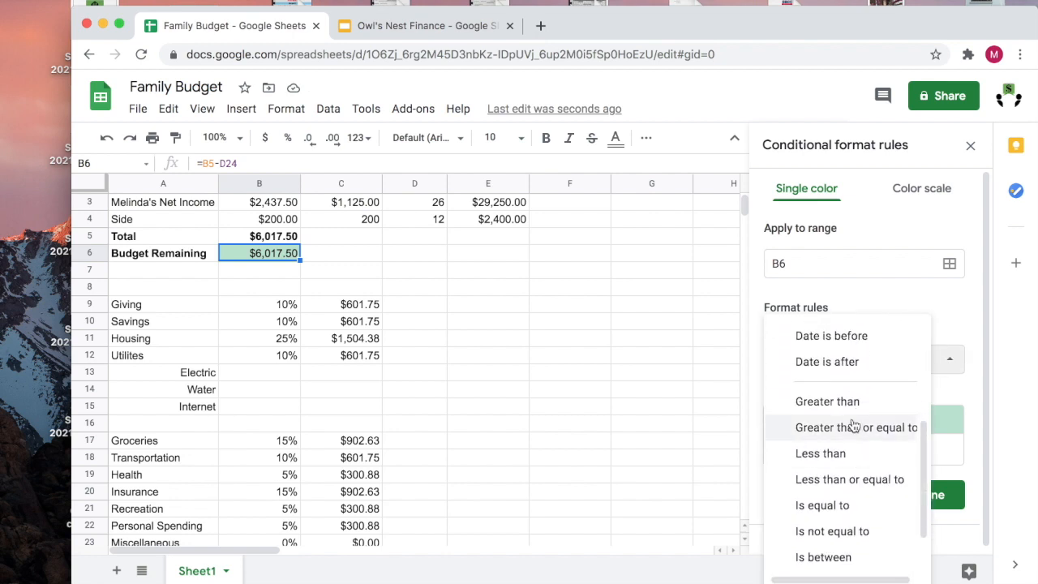
{"action": "left_click", "coordinate": [803, 402]}
{"action": "left_click", "coordinate": [804, 397]}
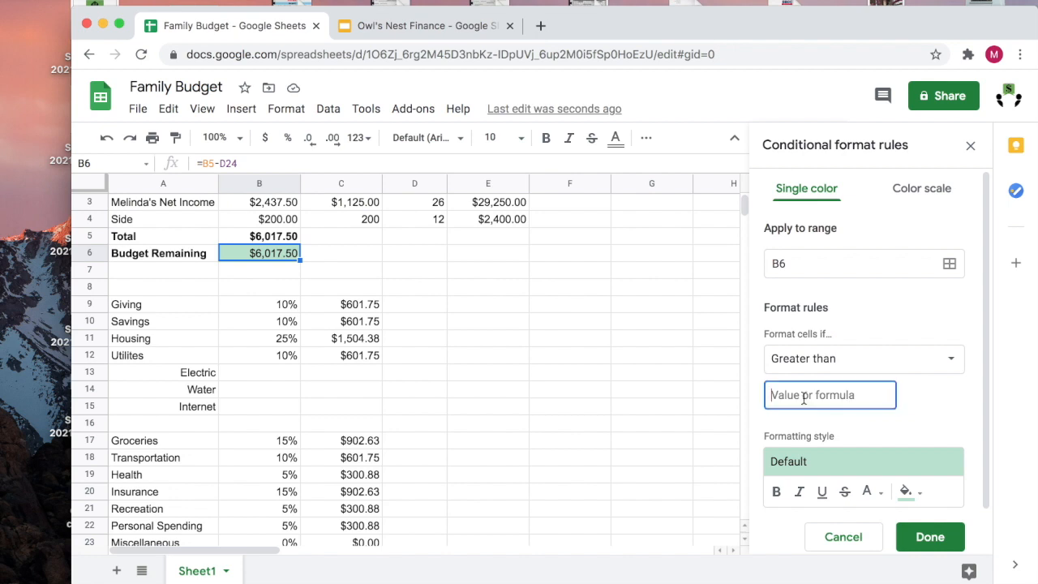
{"action": "type", "text": "0"}
{"action": "scroll", "coordinate": [899, 438], "scroll_direction": "down", "scroll_amount": 1}
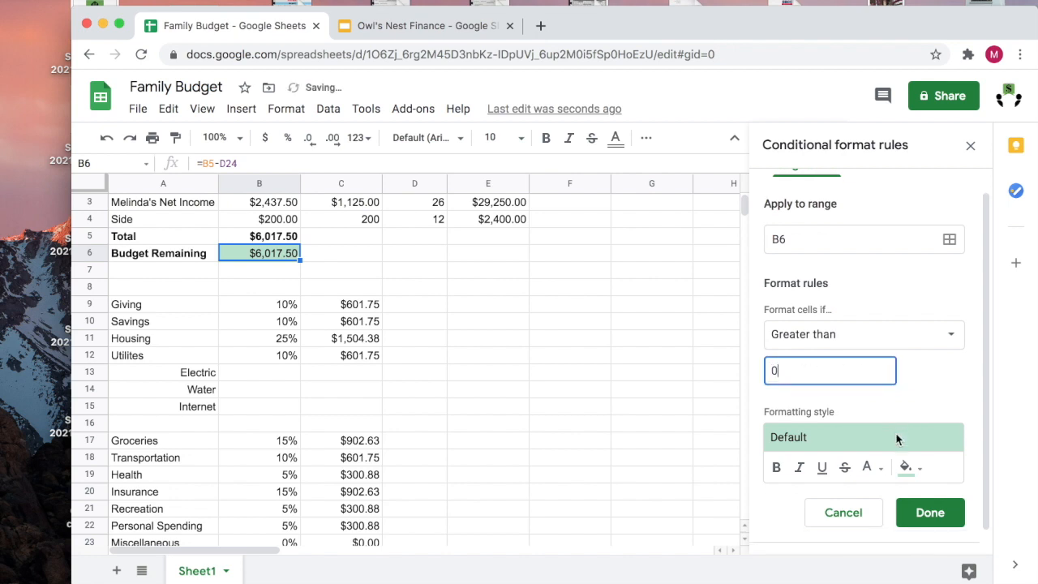
{"action": "left_click", "coordinate": [925, 451]}
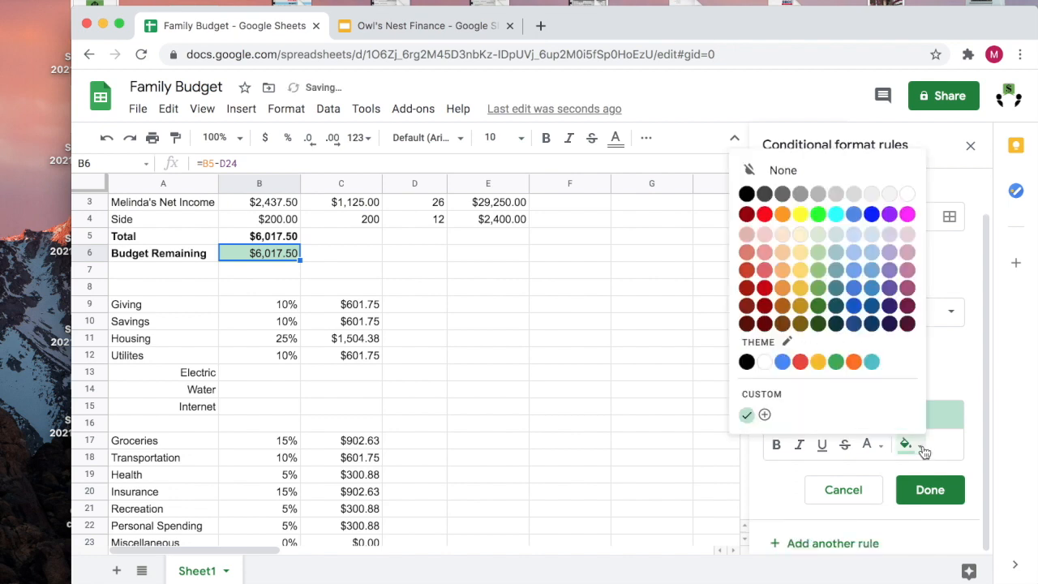
{"action": "left_click", "coordinate": [820, 215]}
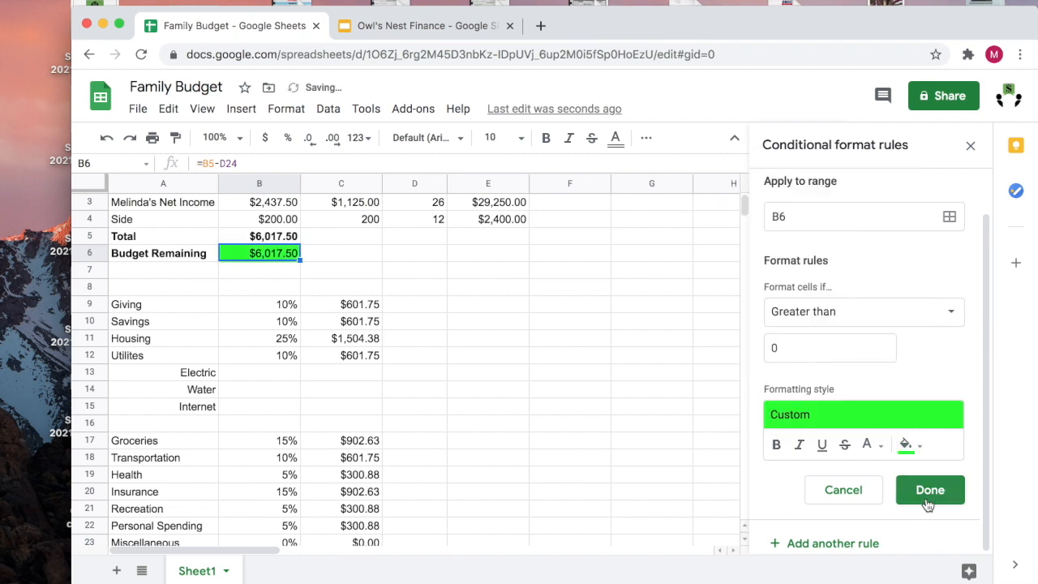
{"action": "left_click", "coordinate": [928, 495]}
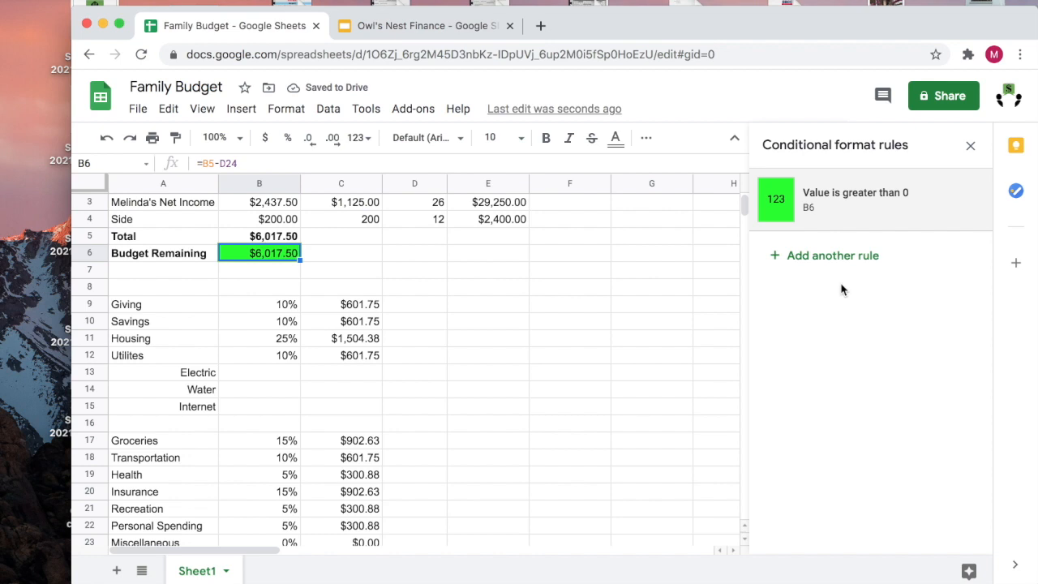
Add a second conditional formatting rule to B6 that fills the cell red when the value is less than 0.
{"action": "left_click", "coordinate": [827, 258]}
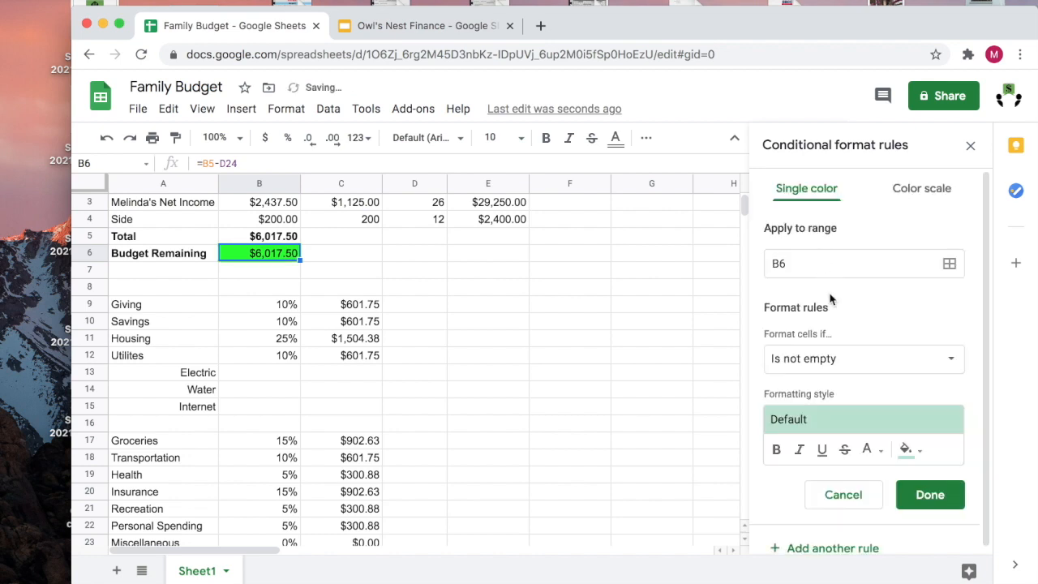
{"action": "left_click", "coordinate": [933, 370]}
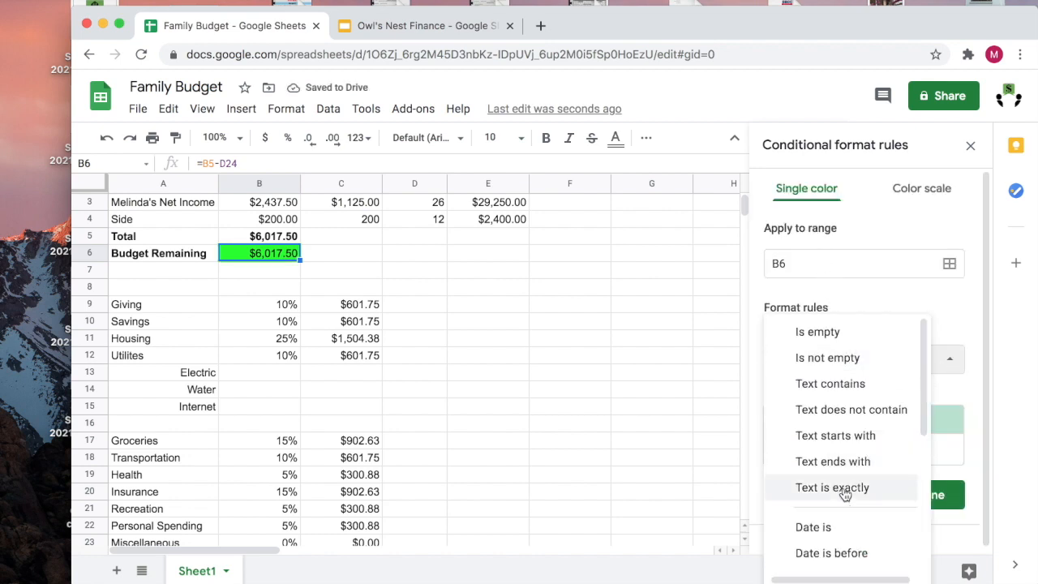
{"action": "scroll", "coordinate": [847, 450], "scroll_direction": "down", "scroll_amount": 2}
{"action": "scroll", "coordinate": [847, 450], "scroll_direction": "down", "scroll_amount": 3}
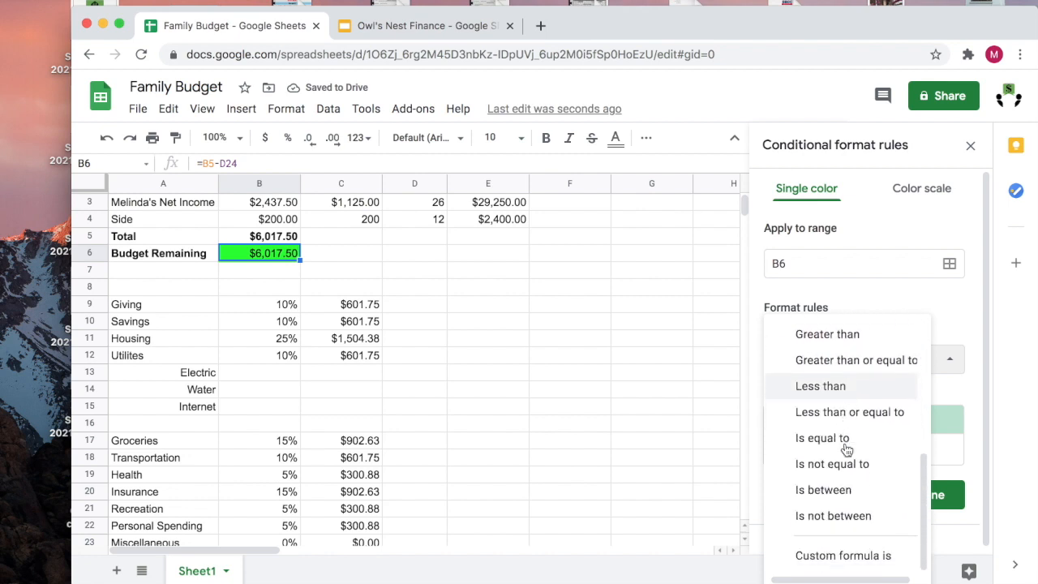
{"action": "left_click", "coordinate": [847, 388]}
{"action": "left_click", "coordinate": [821, 400]}
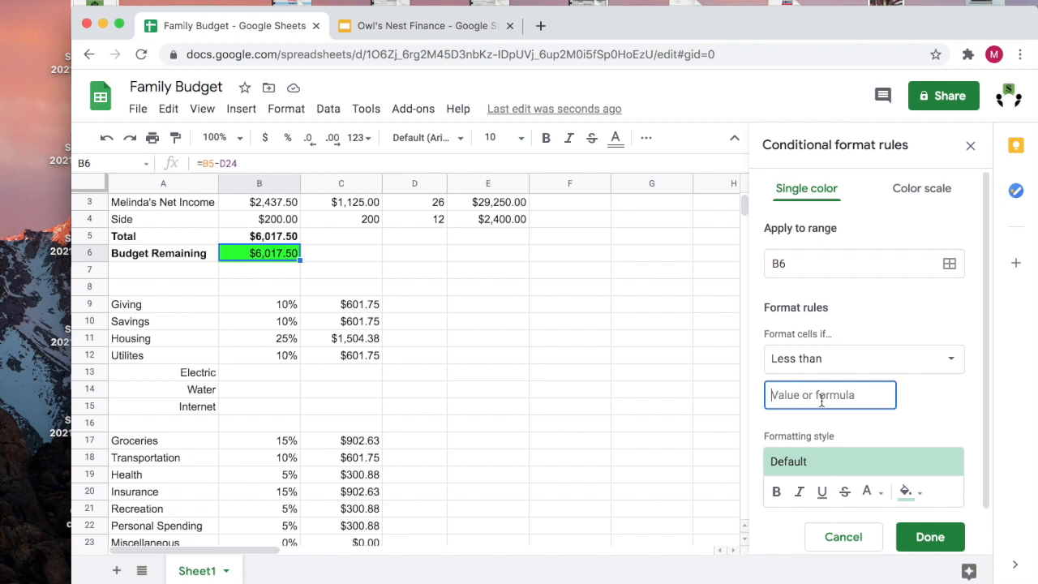
{"action": "type", "text": "0"}
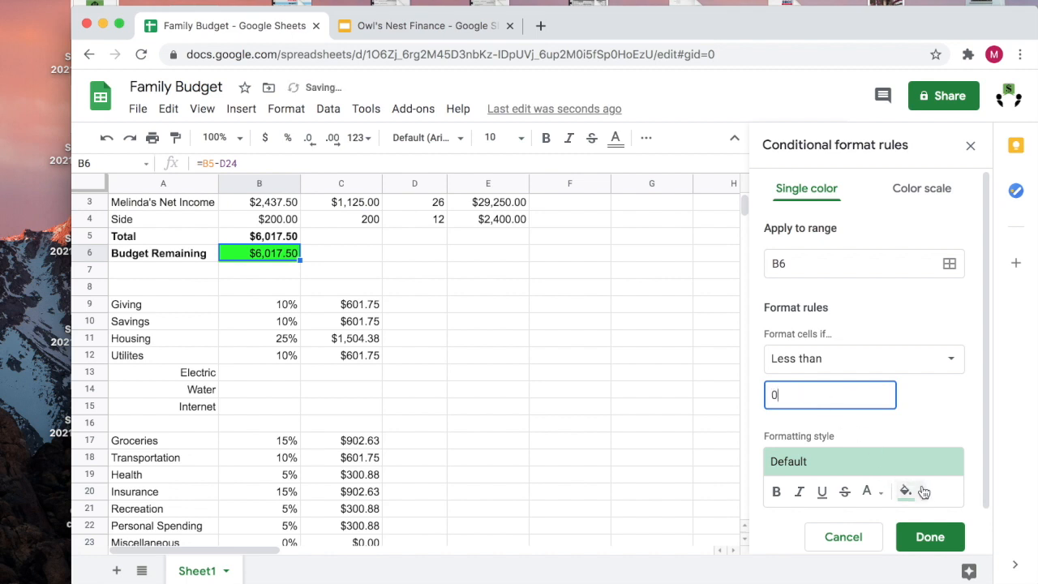
{"action": "left_click", "coordinate": [923, 496]}
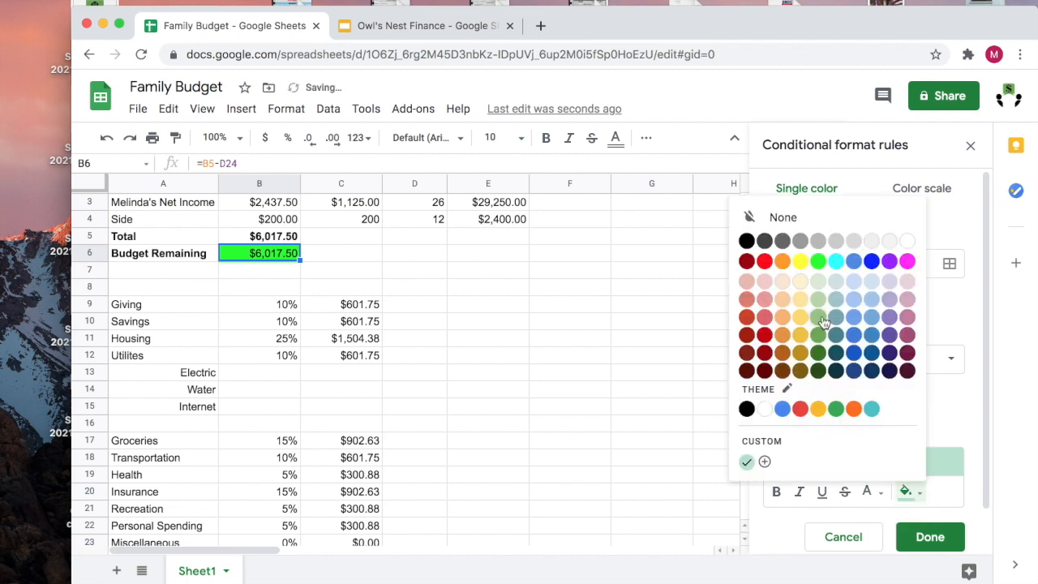
{"action": "left_click", "coordinate": [772, 266]}
{"action": "left_click", "coordinate": [930, 537]}
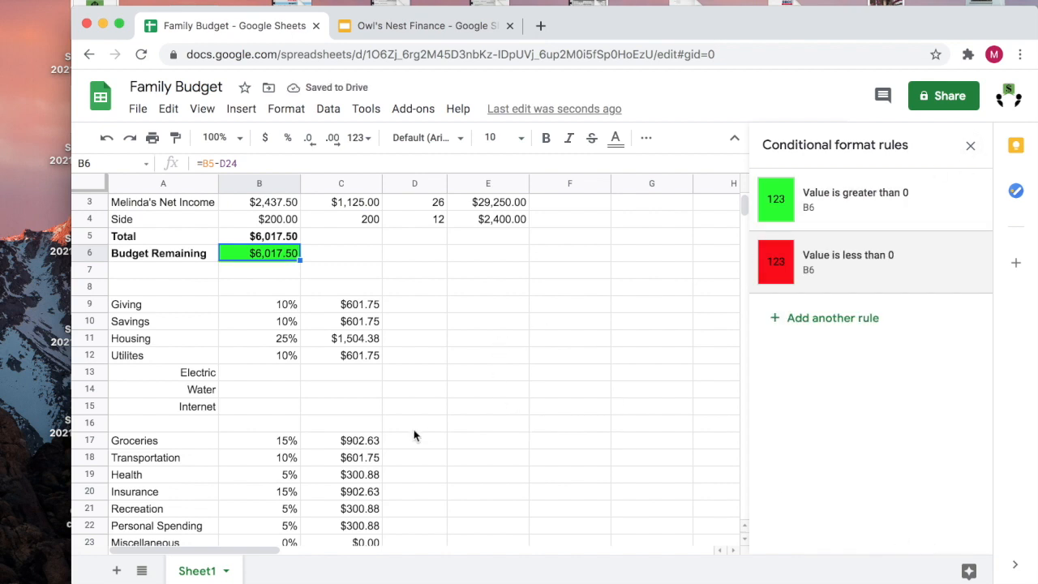
Test the Budget Remaining colour rules by entering 6018 in D9 beside Giving, and clear that cell again.
{"action": "left_click", "coordinate": [412, 303]}
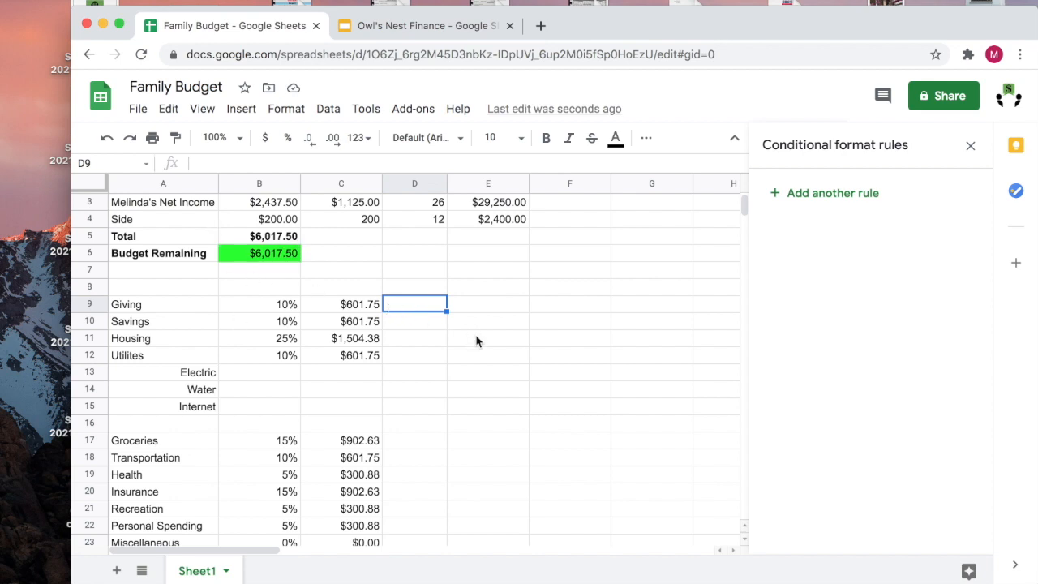
{"action": "type", "text": "60"}
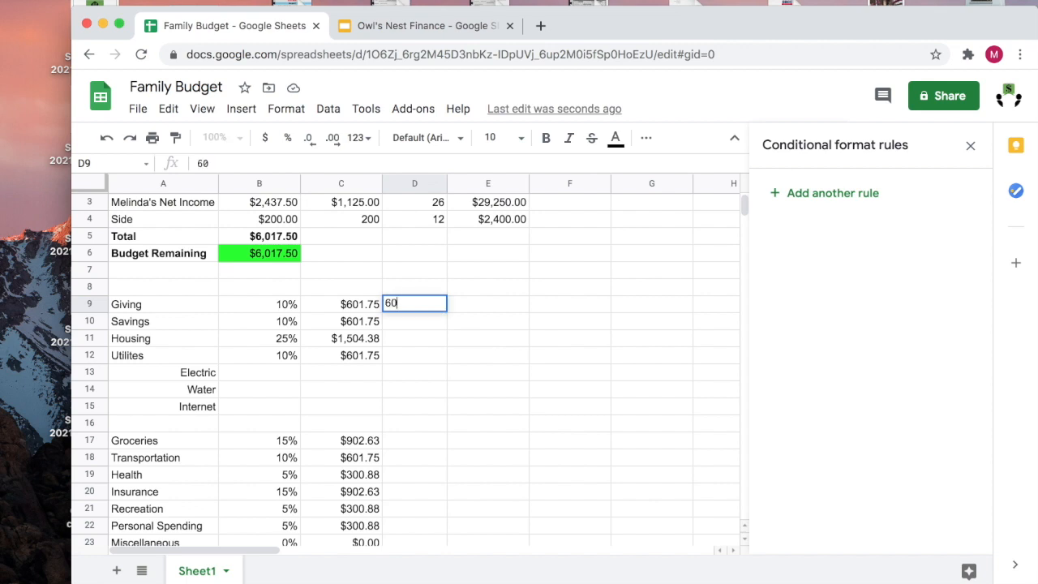
{"action": "type", "text": "18"}
{"action": "key", "text": "Return"}
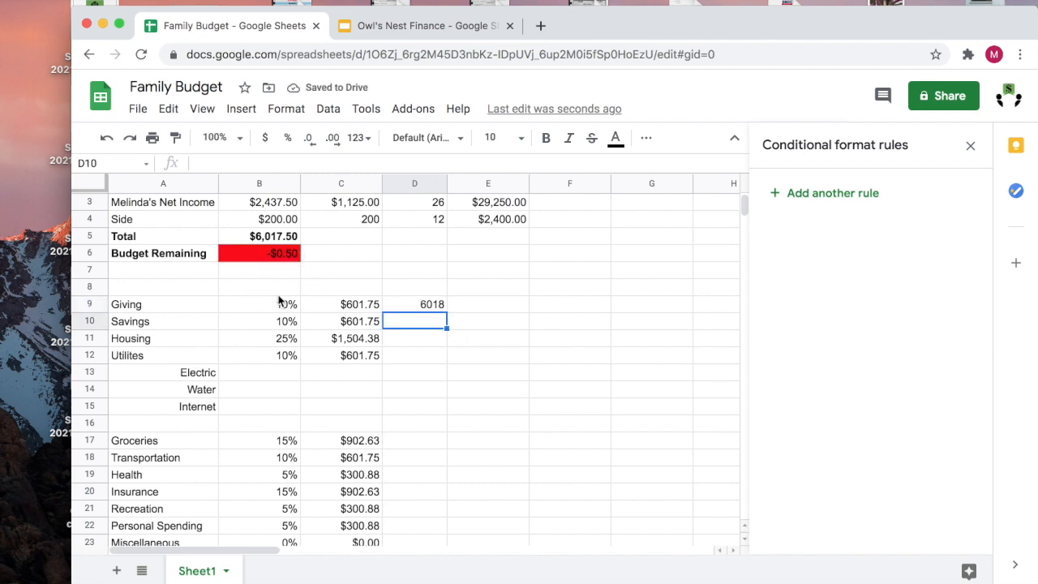
{"action": "left_click", "coordinate": [427, 305]}
{"action": "key", "text": "Delete"}
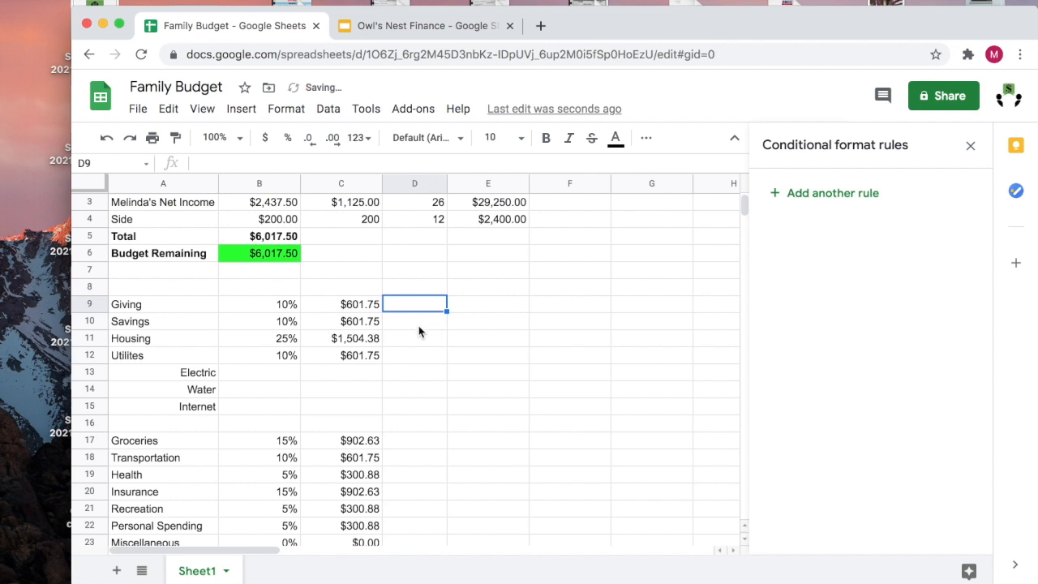
Enter the actual amounts in column D: 601.75 for Giving, 601.75 for Savings and 1200 for Housing.
{"action": "scroll", "coordinate": [435, 361], "scroll_direction": "down", "scroll_amount": 1}
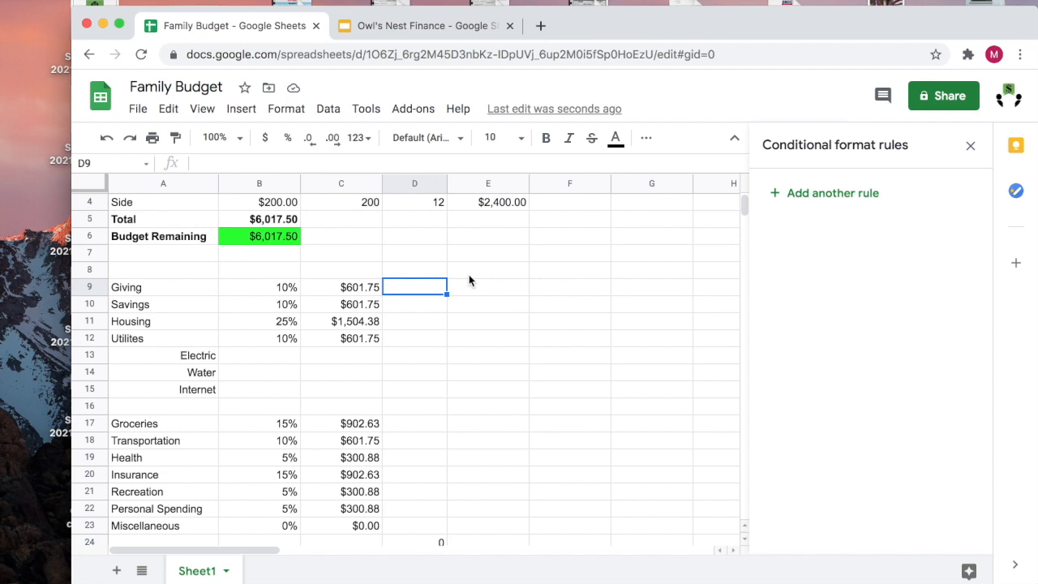
{"action": "type", "text": "60"}
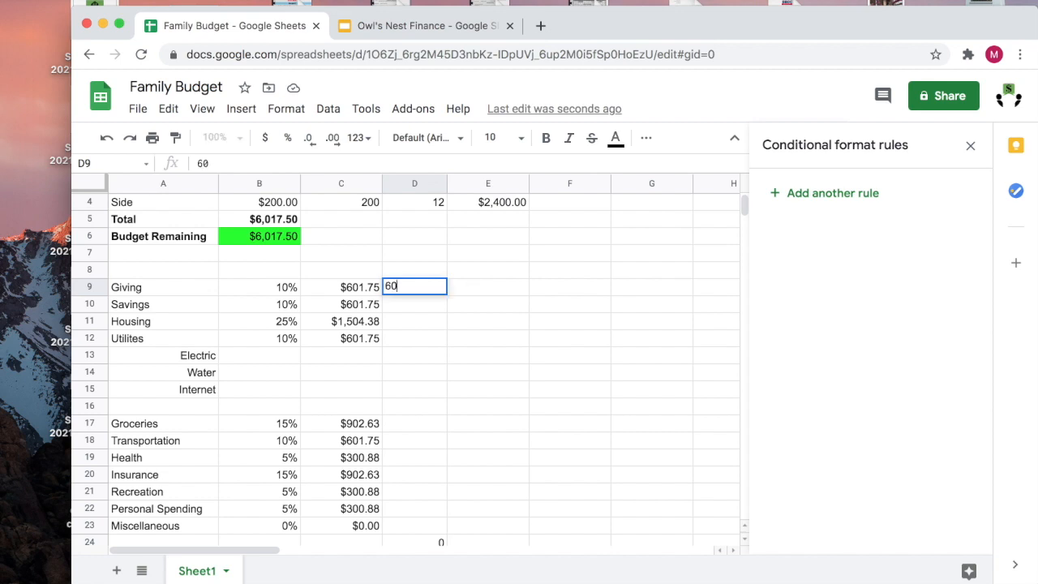
{"action": "type", "text": "1.75"}
{"action": "key", "text": "Return"}
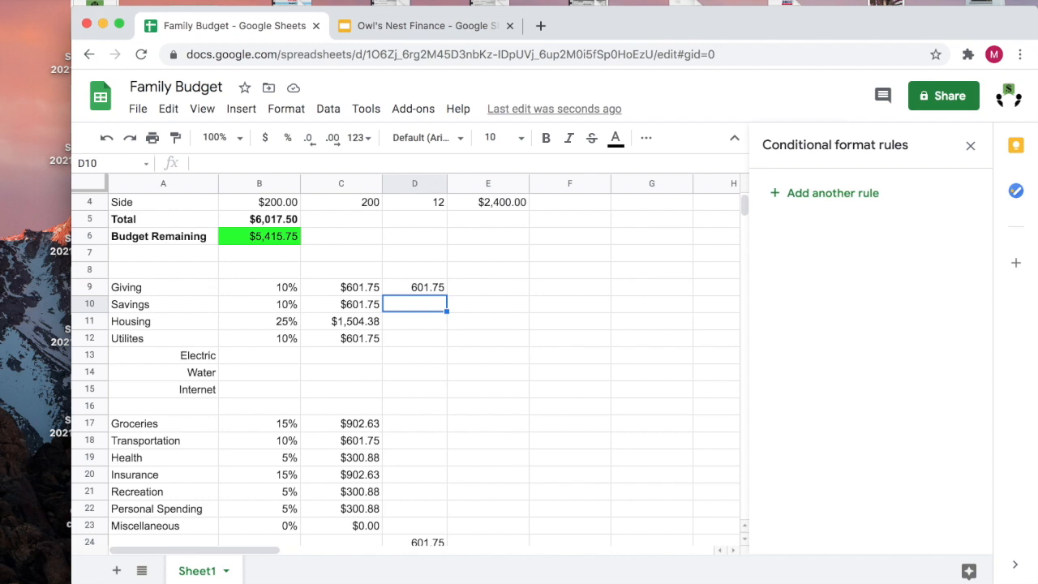
{"action": "left_click", "coordinate": [438, 295]}
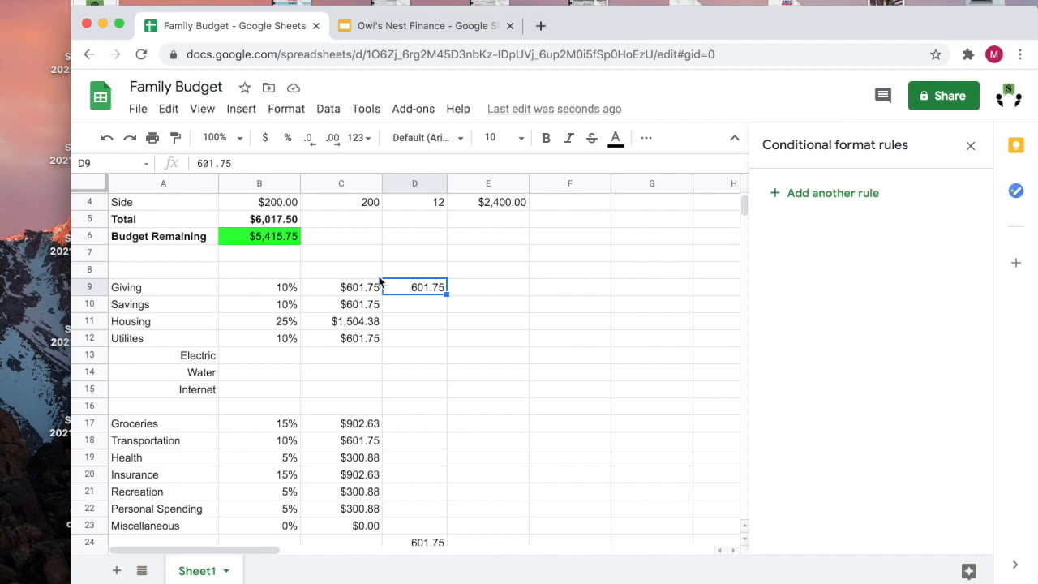
{"action": "left_click", "coordinate": [409, 307]}
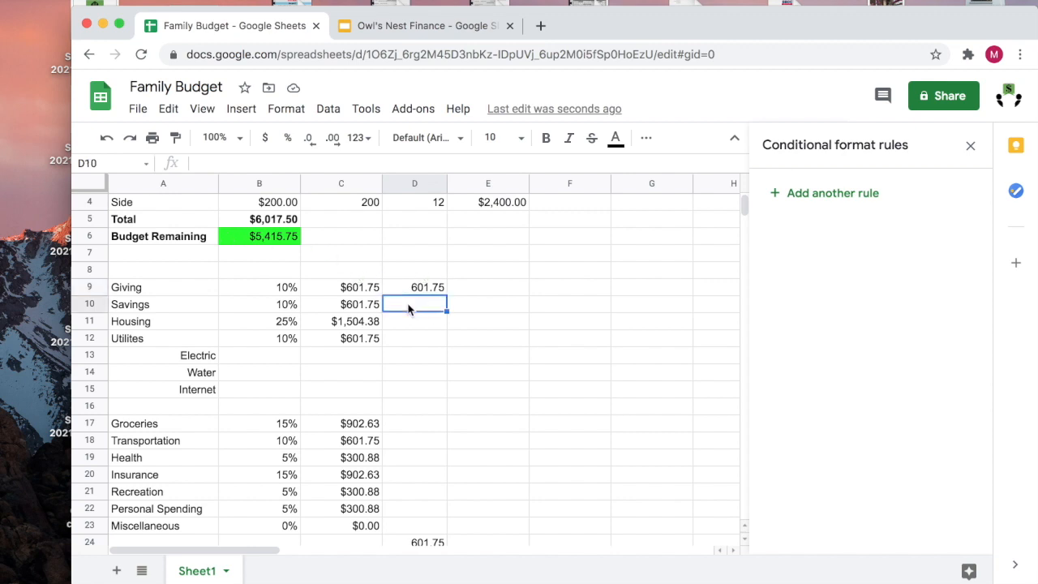
{"action": "type", "text": "601.75"}
{"action": "key", "text": "Return"}
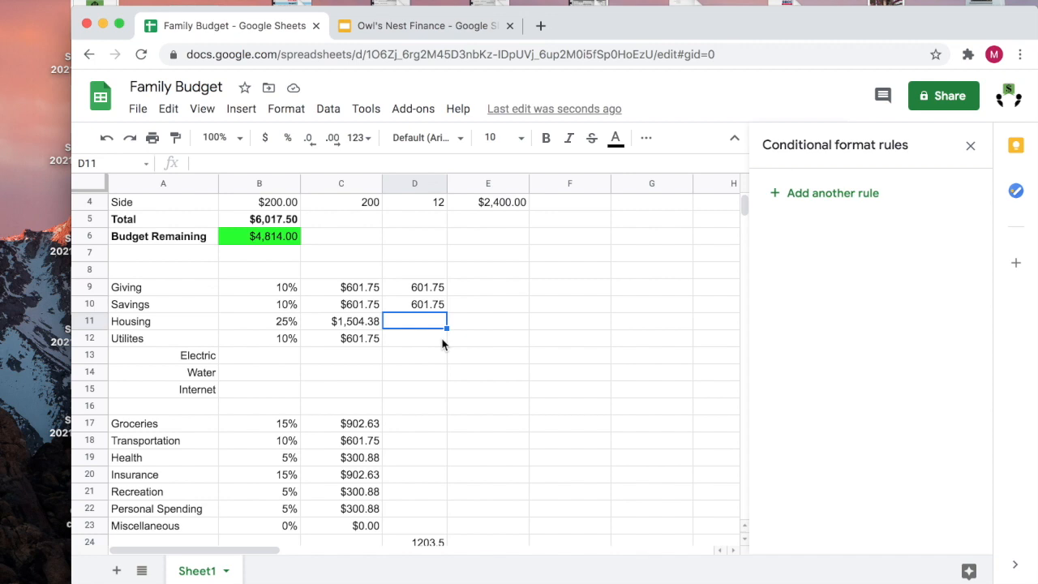
{"action": "type", "text": "1200"}
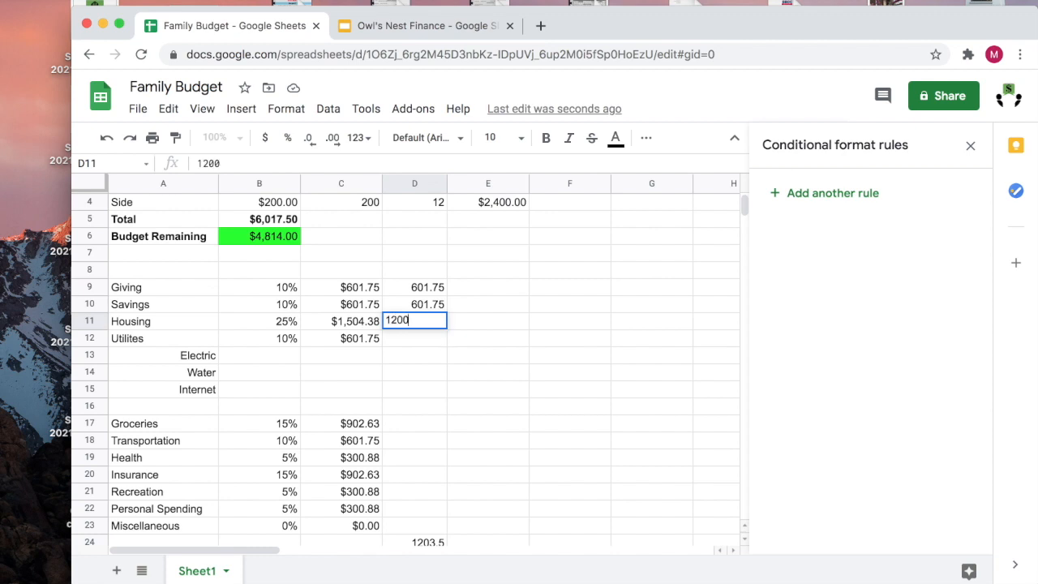
{"action": "key", "text": "Return"}
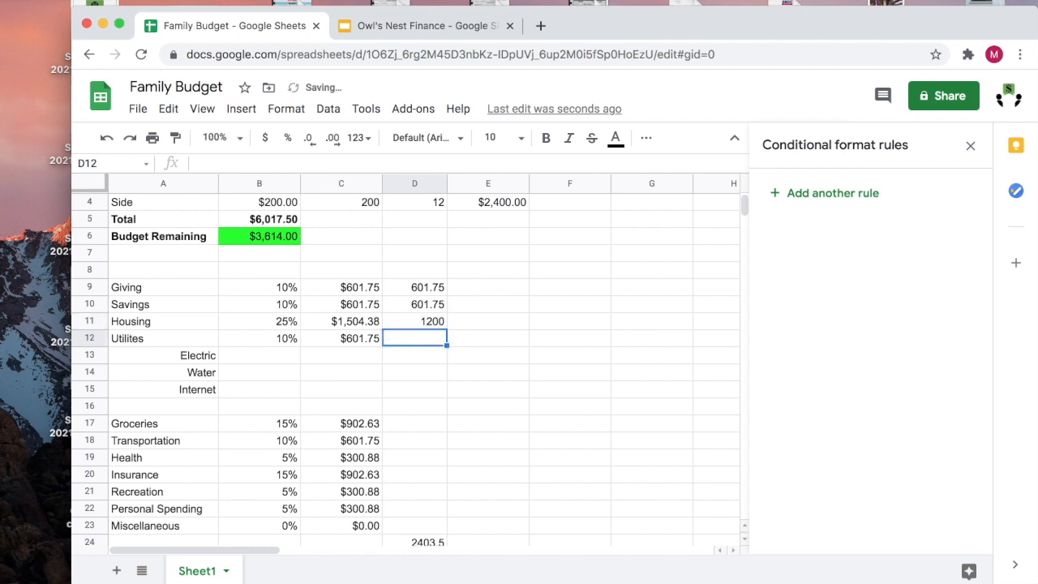
Format the amounts in D9:D24 as currency.
{"action": "left_click_drag", "start_coordinate": [438, 289], "coordinate": [429, 540]}
{"action": "left_click", "coordinate": [265, 137]}
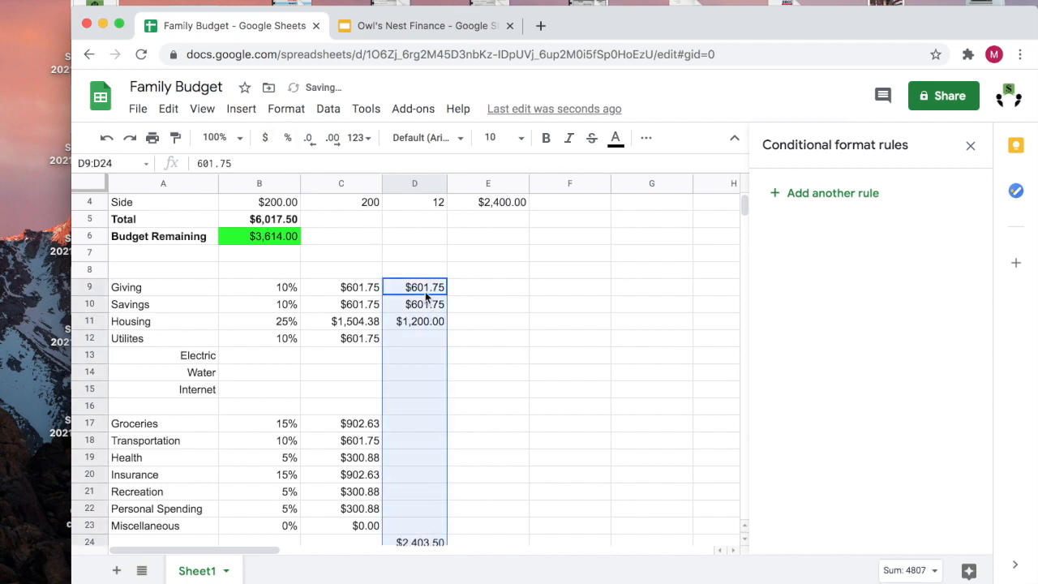
{"action": "left_click", "coordinate": [421, 343]}
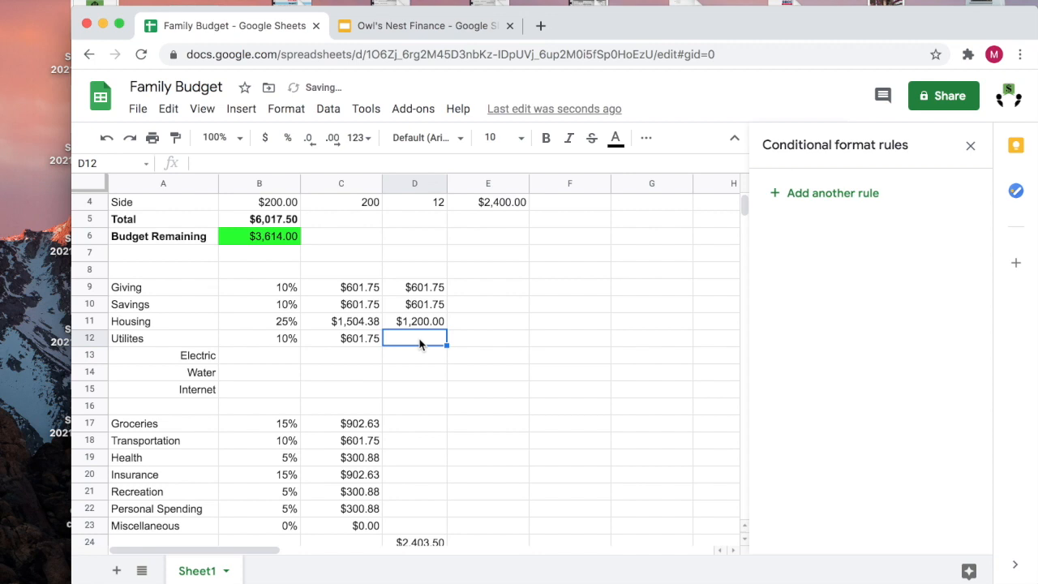
Enter the utility amounts in column D: 125 for Electric, 45 for Water and 75 for Internet.
{"action": "left_click", "coordinate": [420, 361]}
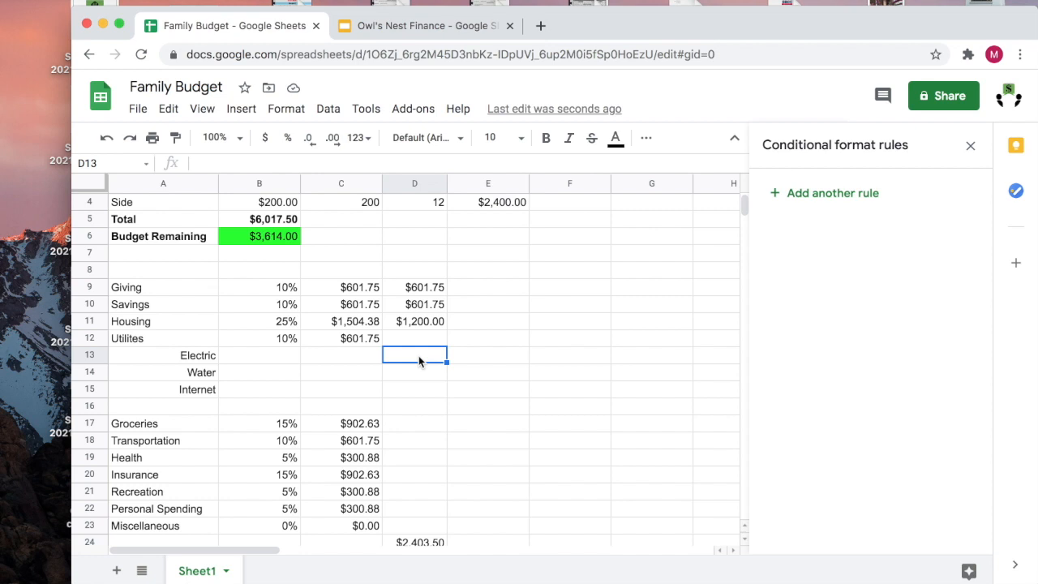
{"action": "type", "text": "125"}
{"action": "key", "text": "Return"}
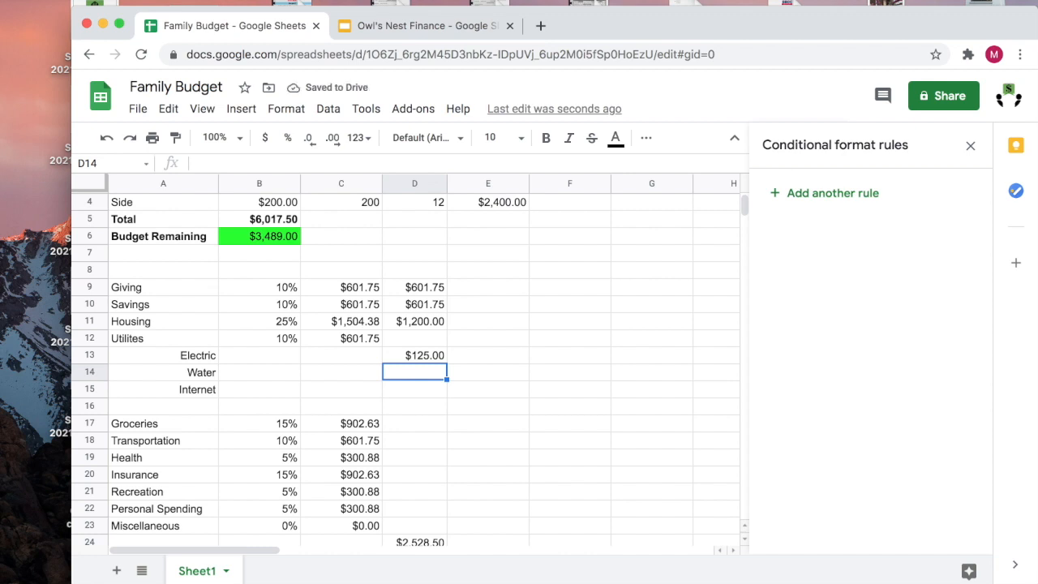
{"action": "type", "text": "45"}
{"action": "key", "text": "Return"}
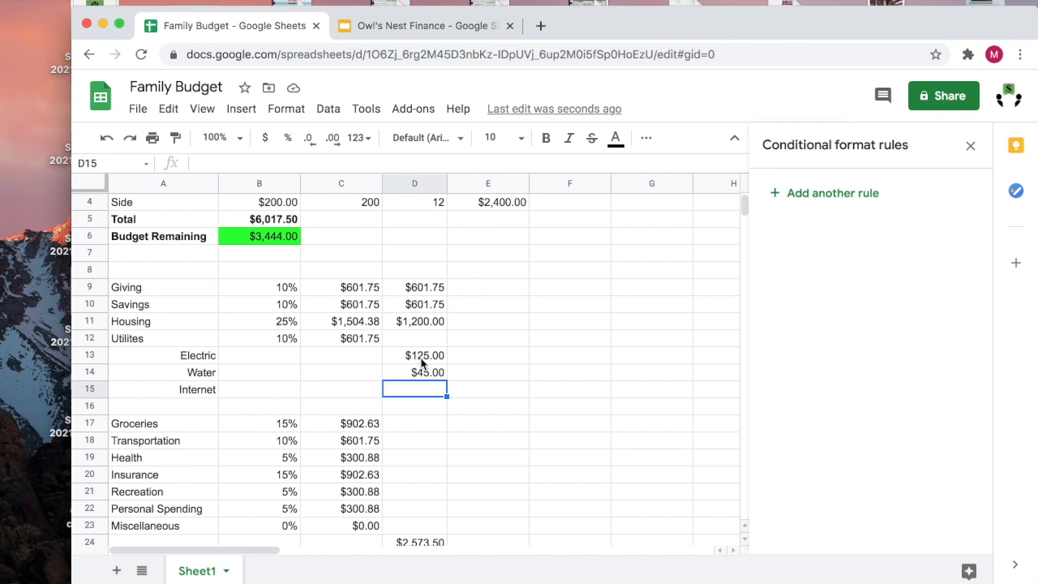
{"action": "type", "text": "75"}
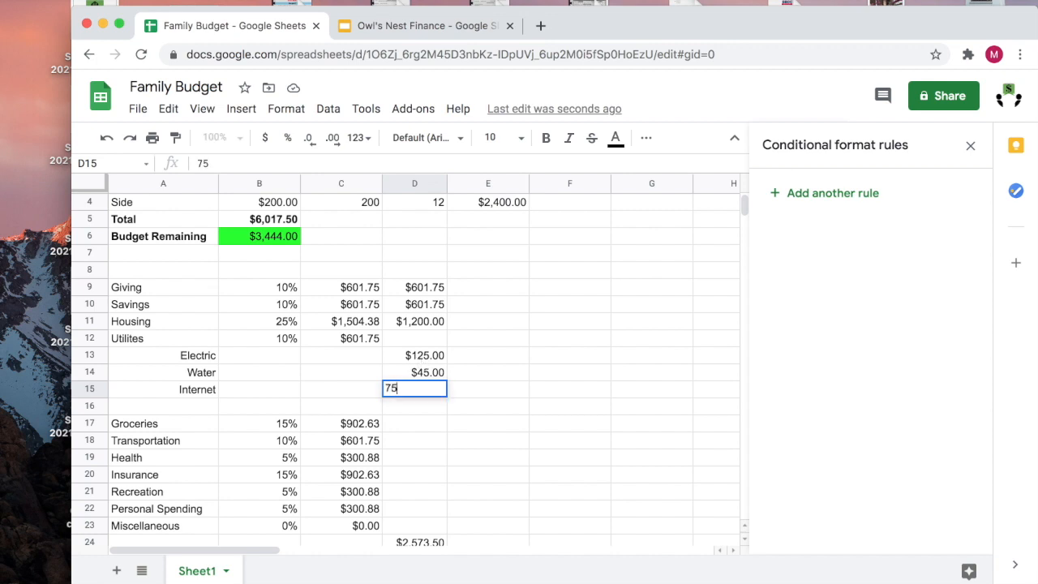
{"action": "key", "text": "Return"}
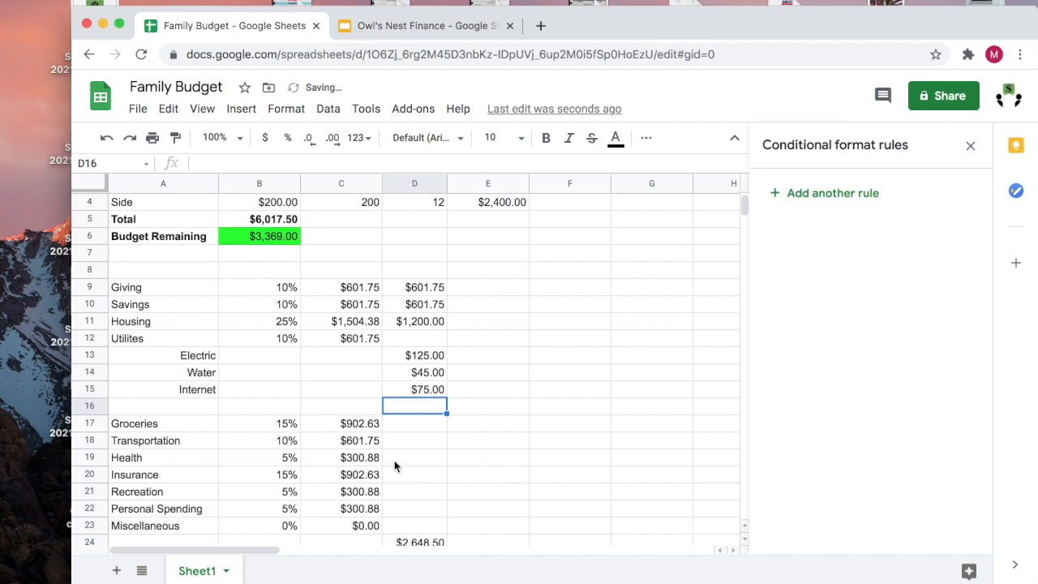
Enter 900 as the actual amount for Groceries in D17.
{"action": "scroll", "coordinate": [395, 466], "scroll_direction": "down", "scroll_amount": 1}
{"action": "scroll", "coordinate": [395, 466], "scroll_direction": "down", "scroll_amount": 1}
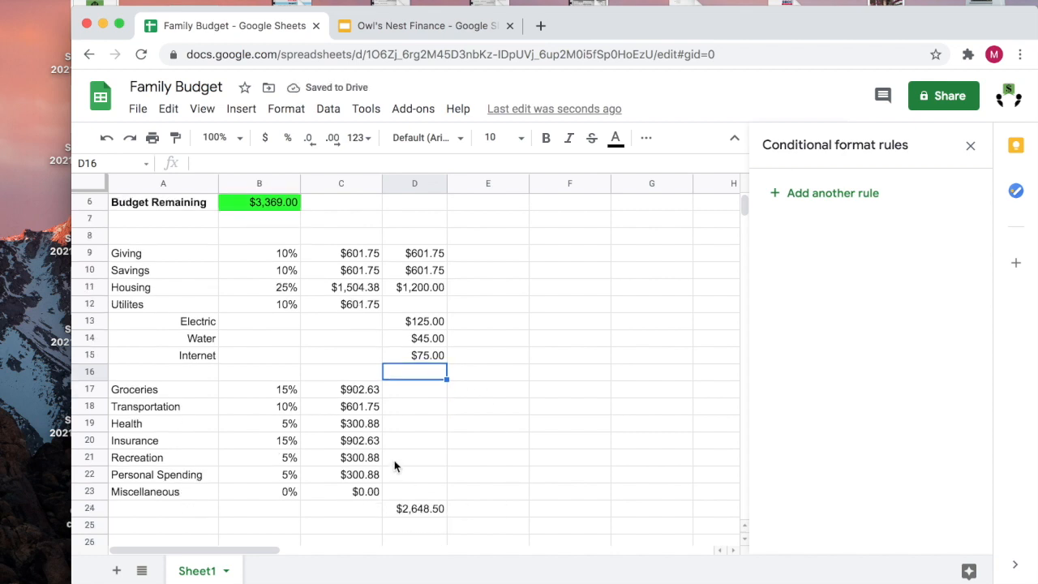
{"action": "left_click", "coordinate": [411, 396]}
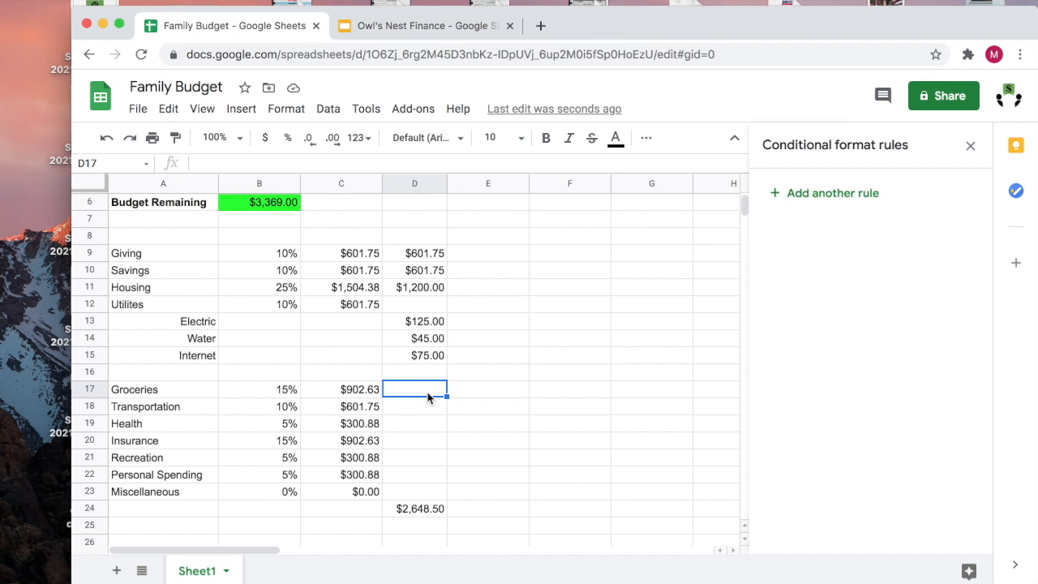
{"action": "type", "text": "900"}
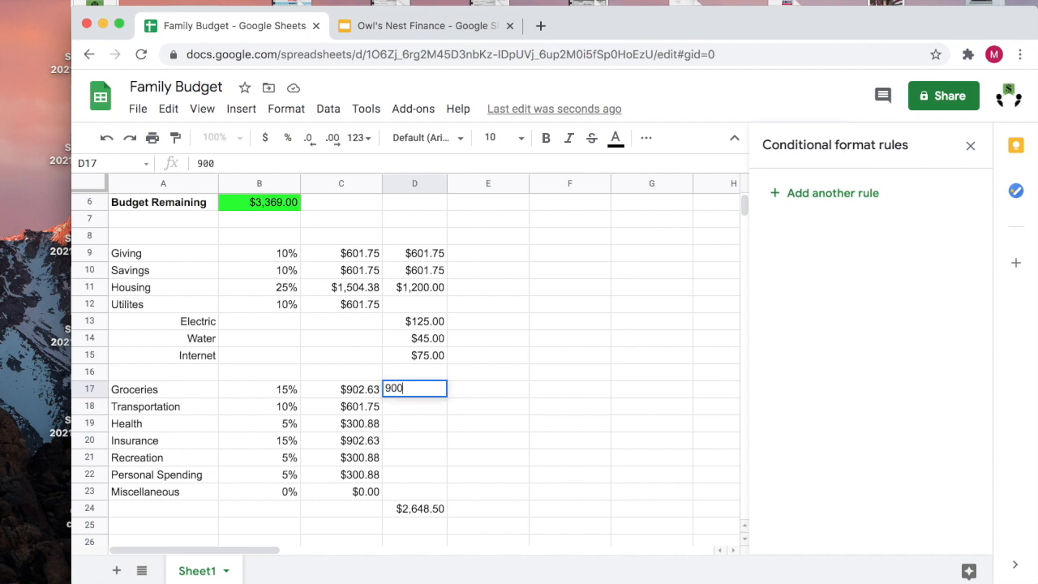
{"action": "key", "text": "Return"}
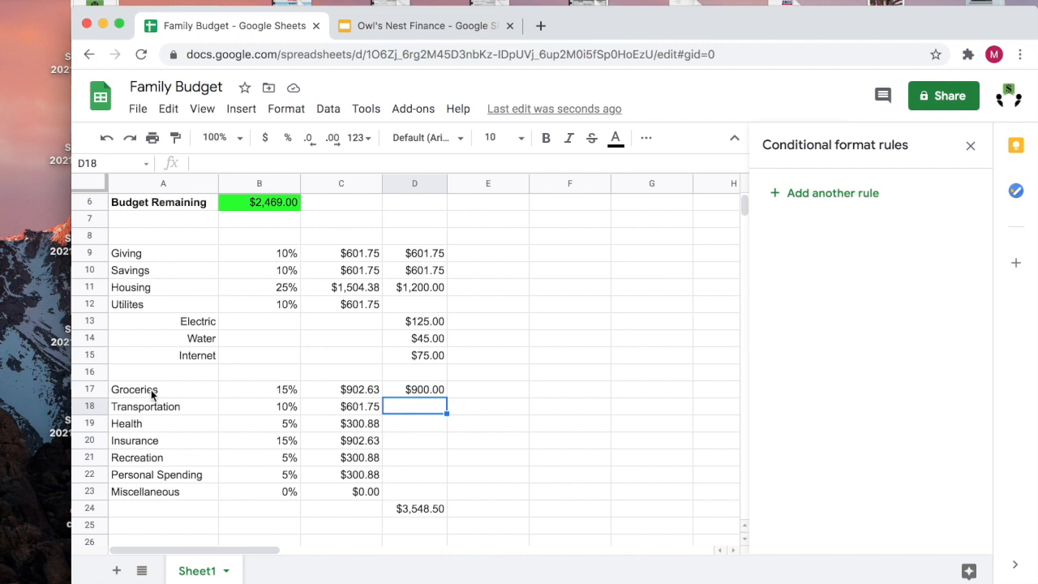
Insert two blank rows between Transportation and Health.
{"action": "left_click", "coordinate": [91, 424]}
{"action": "right_click", "coordinate": [91, 423]}
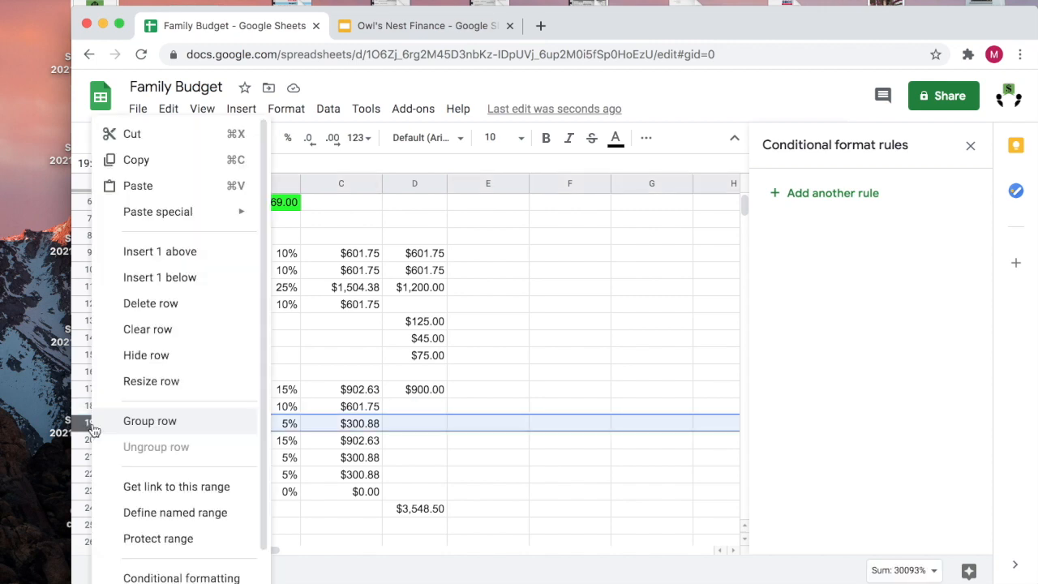
{"action": "left_click", "coordinate": [182, 258]}
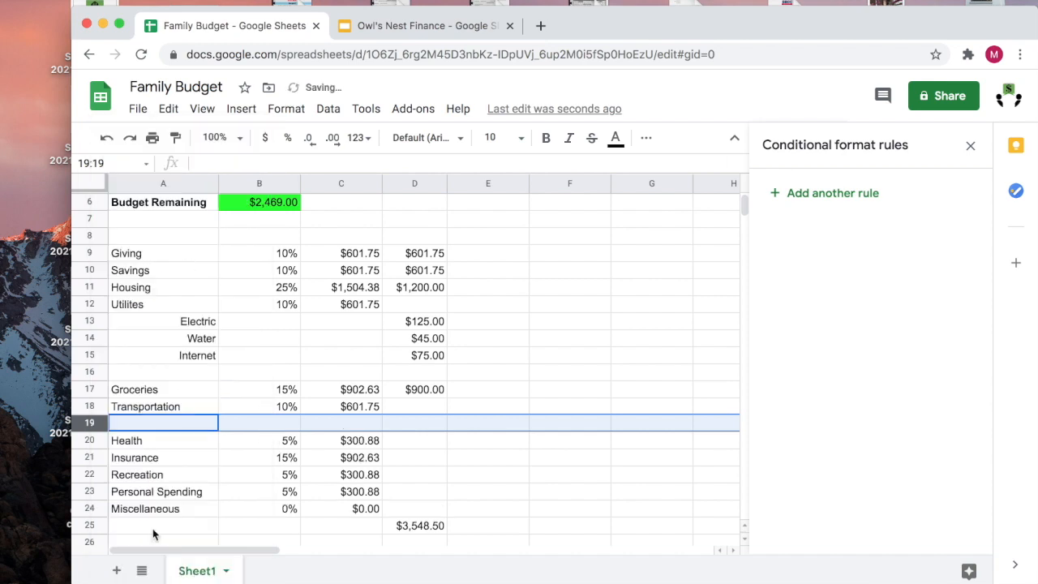
{"action": "left_click", "coordinate": [107, 444]}
{"action": "right_click", "coordinate": [106, 444]}
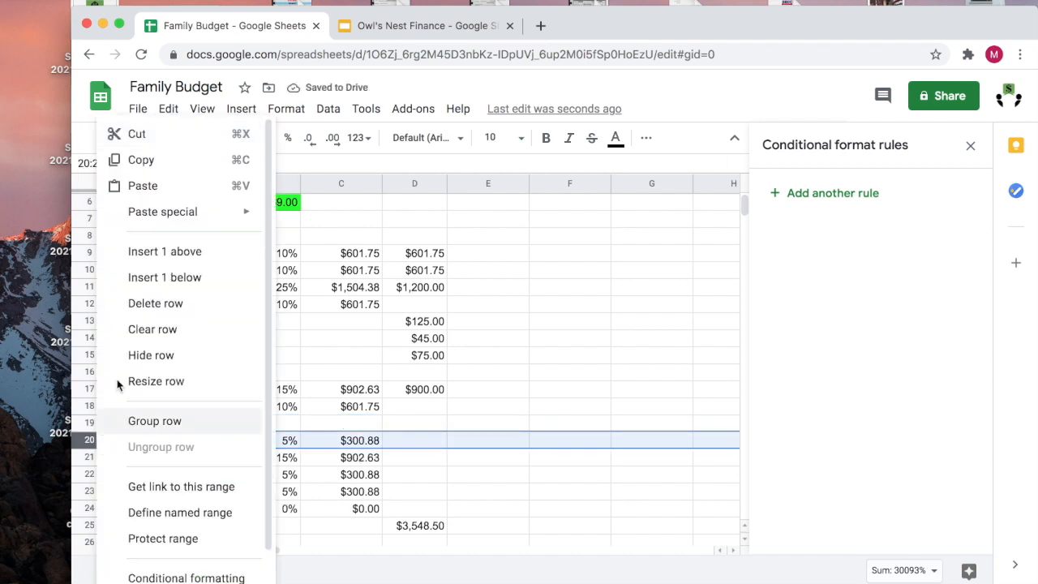
{"action": "left_click", "coordinate": [180, 258]}
Add a right-aligned Car Payment label in A19 with an actual amount of $350 in D19.
{"action": "left_click", "coordinate": [189, 430]}
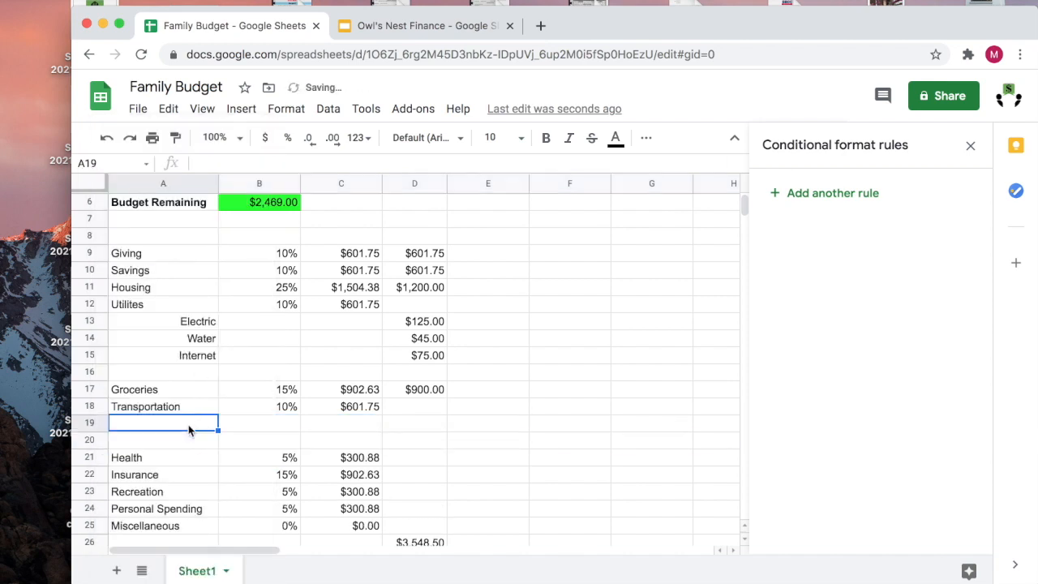
{"action": "type", "text": "Car Payment"}
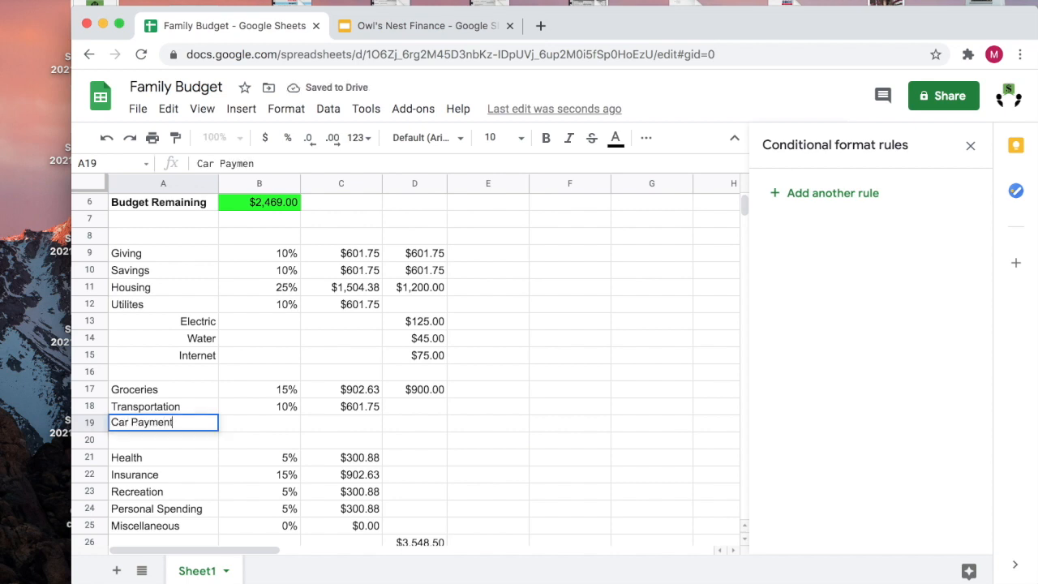
{"action": "key", "text": "Tab"}
{"action": "left_click", "coordinate": [203, 430]}
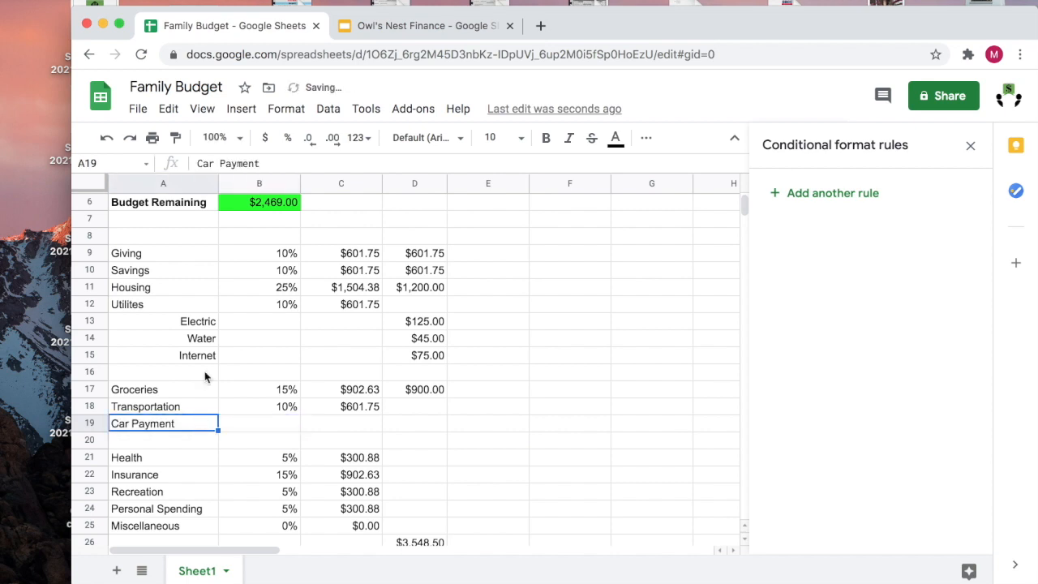
{"action": "left_click", "coordinate": [646, 140]}
{"action": "left_click", "coordinate": [405, 168]}
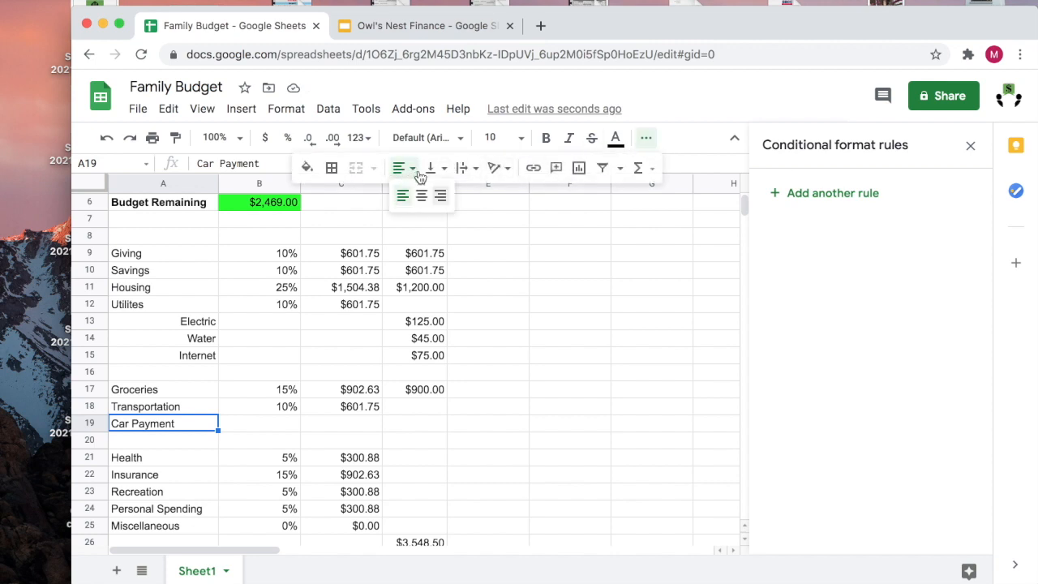
{"action": "left_click", "coordinate": [441, 198]}
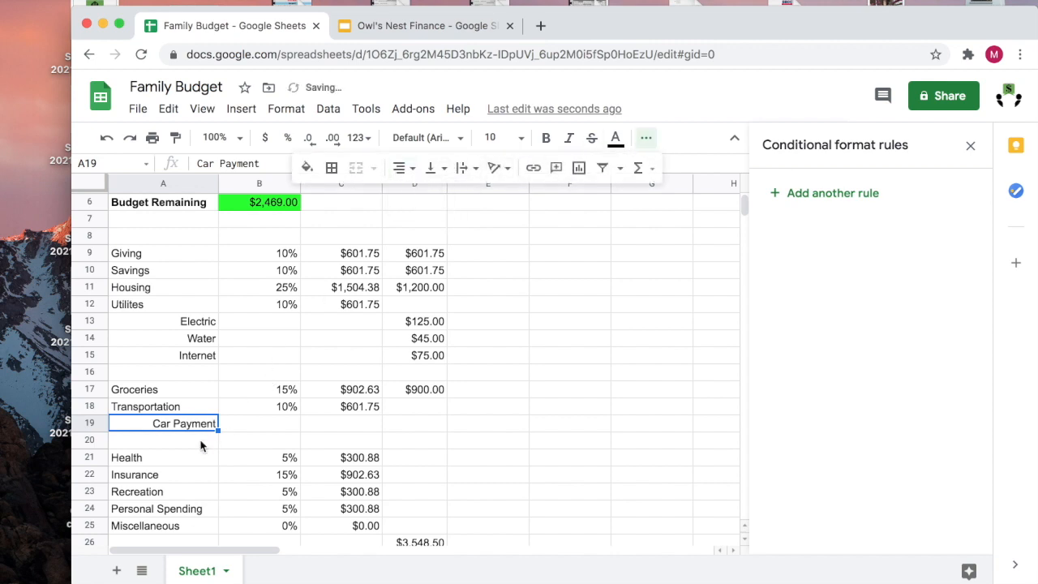
{"action": "left_click", "coordinate": [416, 425]}
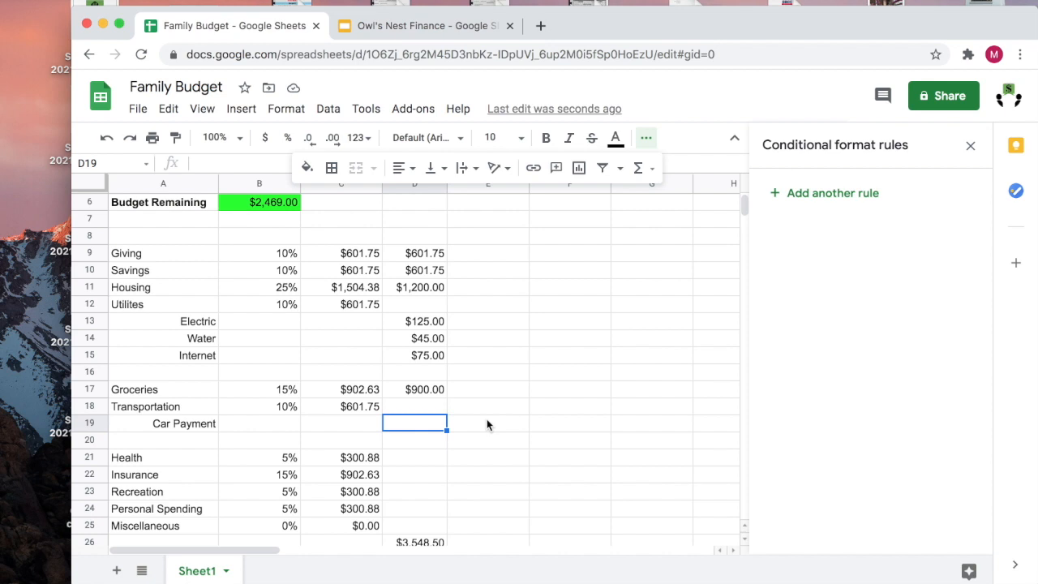
{"action": "type", "text": "$350"}
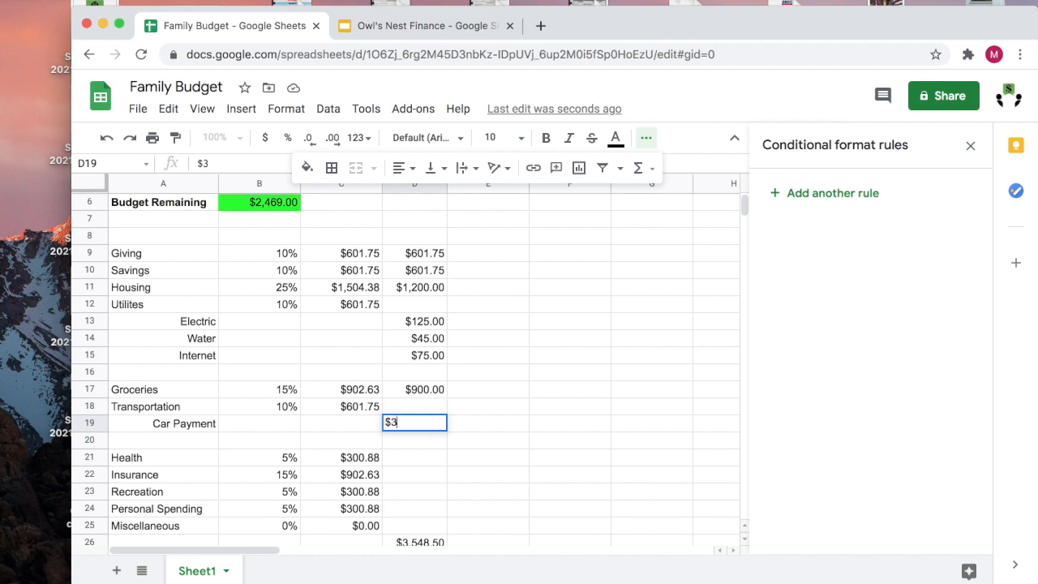
{"action": "key", "text": "Return"}
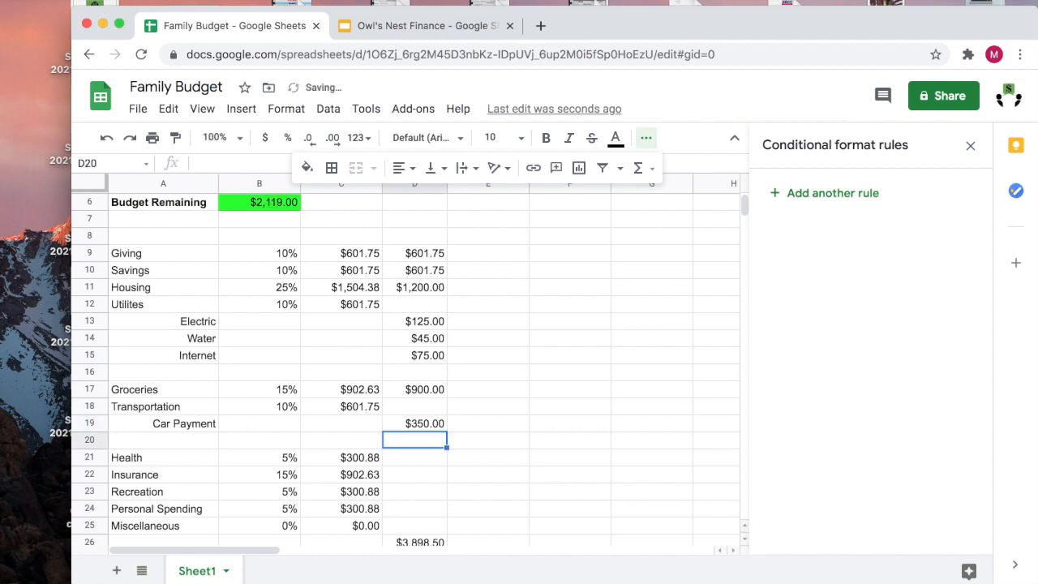
Add a right-aligned Fuel label in A20 with an actual amount of 200 in D20.
{"action": "left_click", "coordinate": [180, 446]}
{"action": "type", "text": "Fuel"}
{"action": "key", "text": "Tab"}
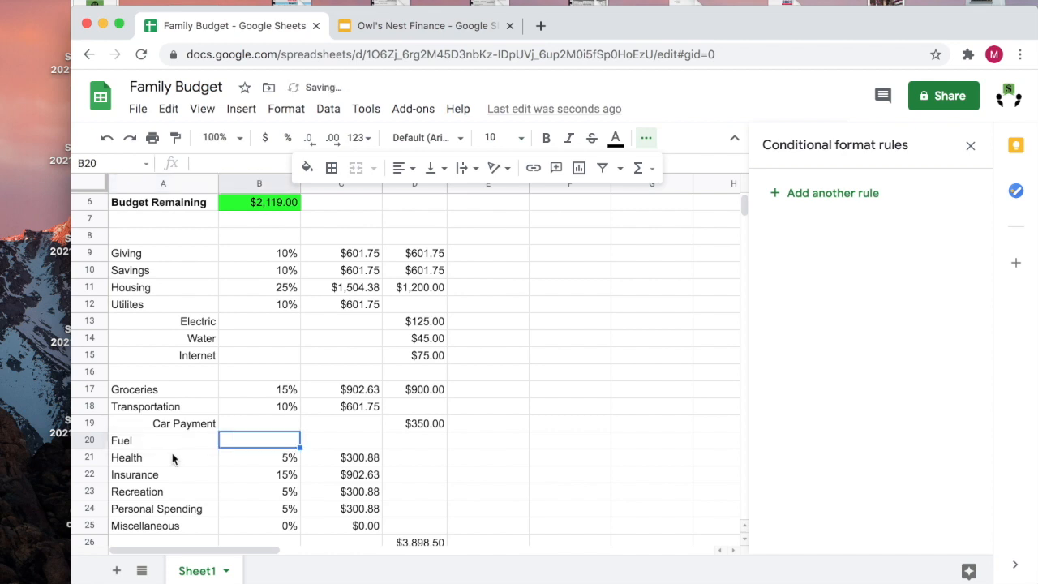
{"action": "left_click", "coordinate": [165, 442]}
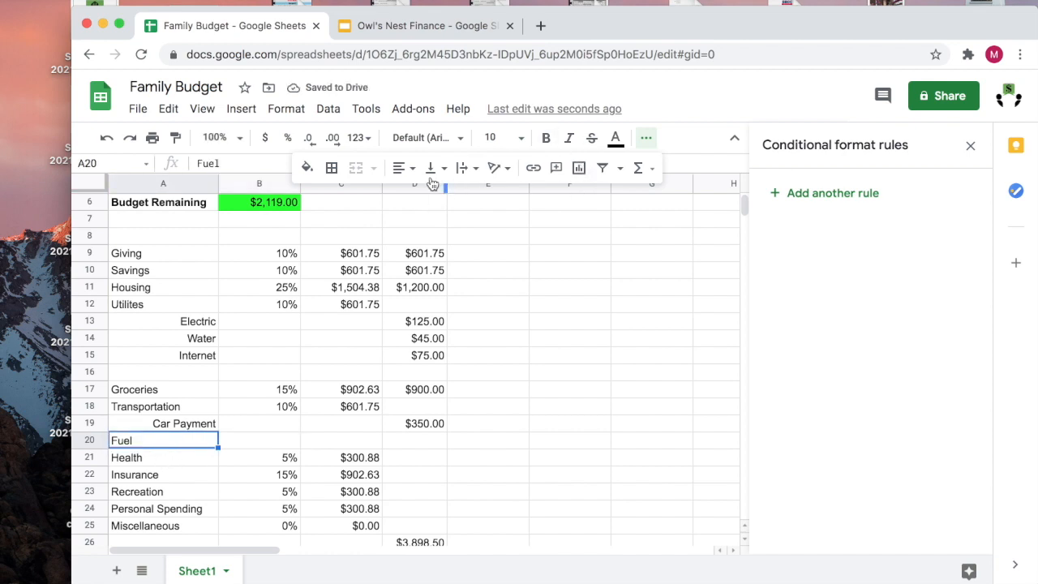
{"action": "left_click", "coordinate": [403, 168]}
{"action": "left_click", "coordinate": [438, 196]}
{"action": "left_click", "coordinate": [434, 442]}
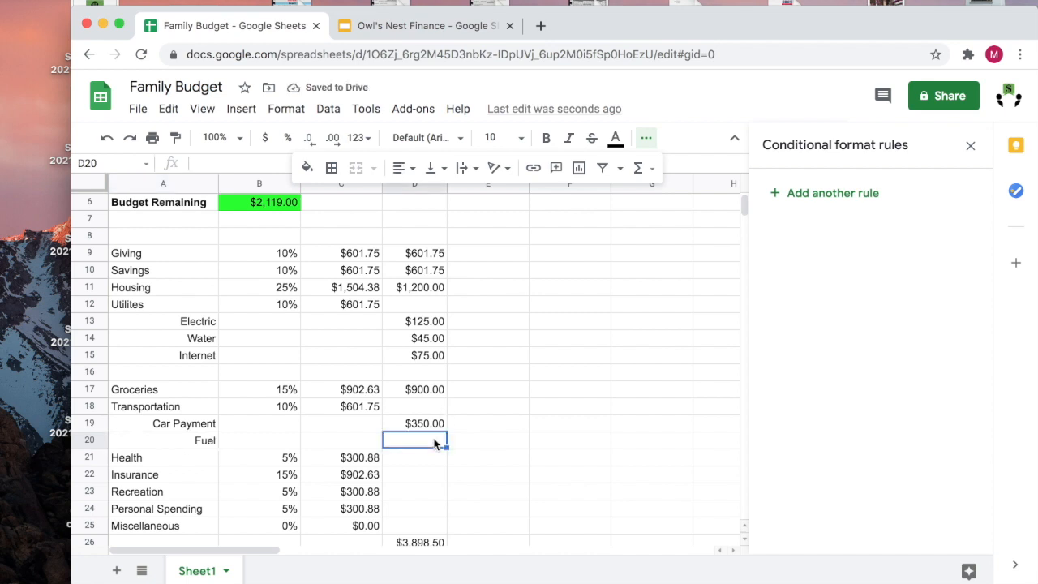
{"action": "type", "text": "200"}
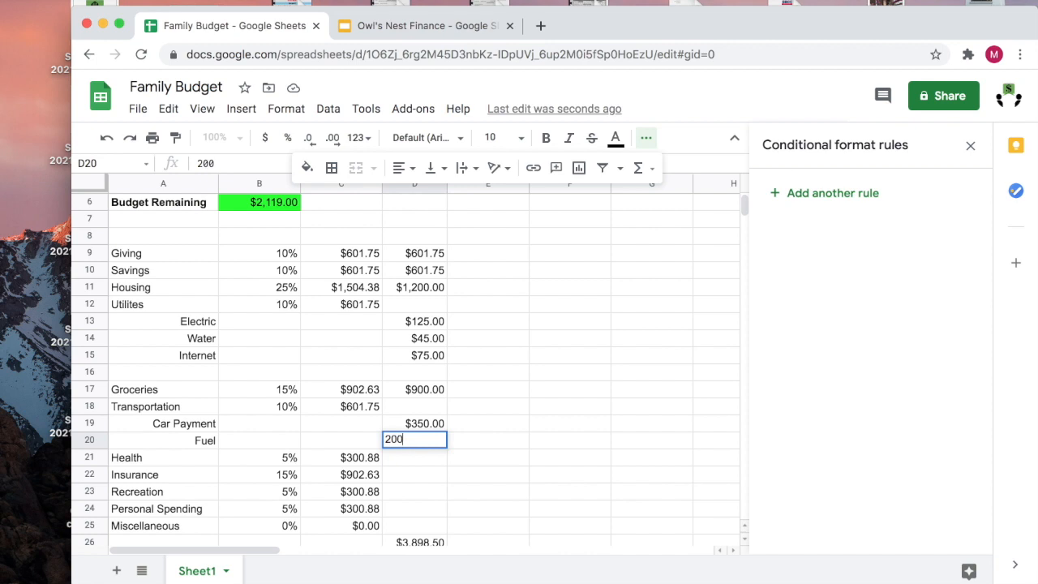
{"action": "key", "text": "Return"}
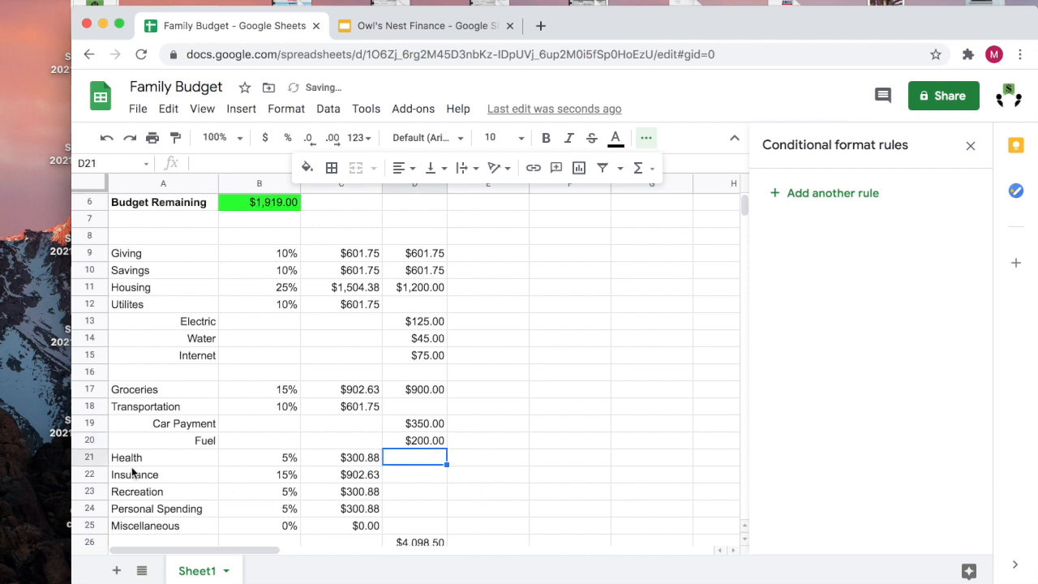
Insert a row between Health and Insurance and label it Gym in column A.
{"action": "left_click", "coordinate": [91, 475]}
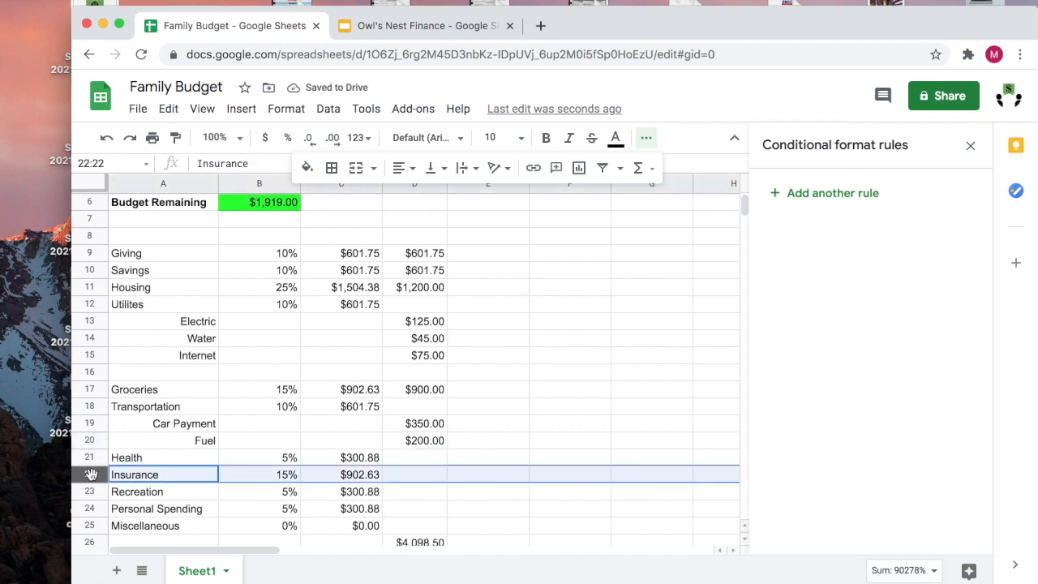
{"action": "right_click", "coordinate": [93, 474]}
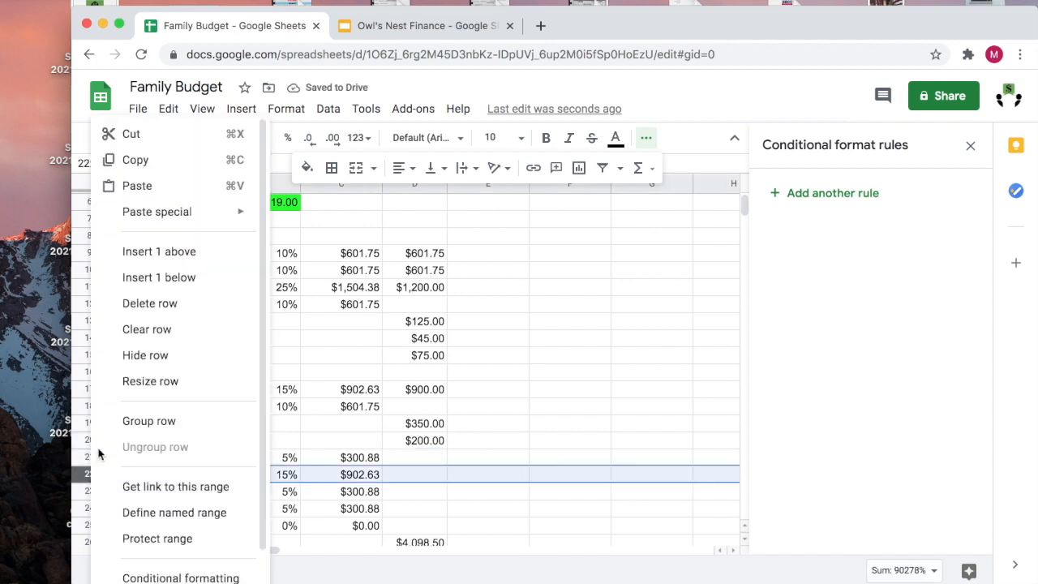
{"action": "left_click", "coordinate": [188, 267]}
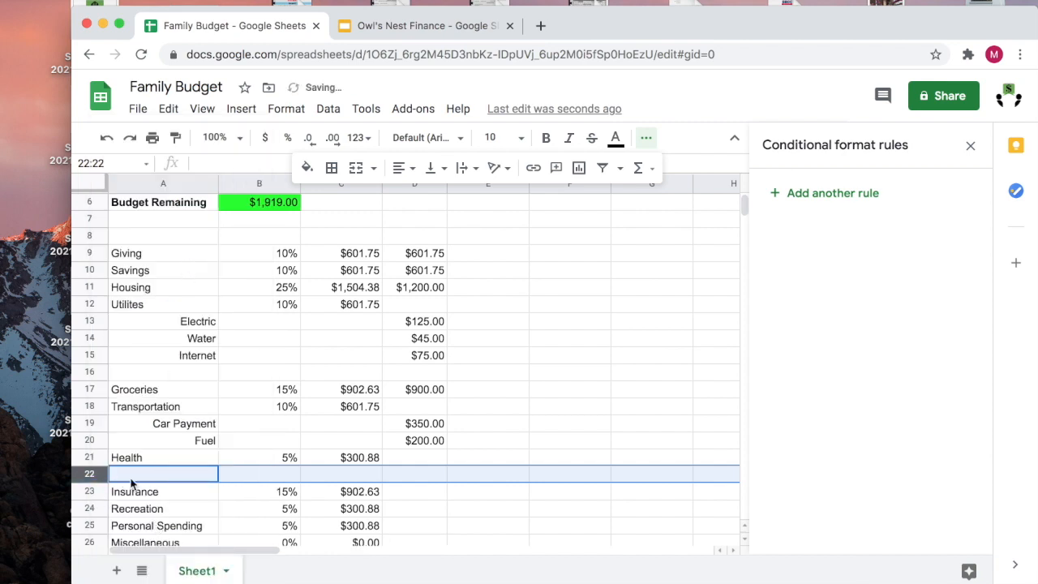
{"action": "left_click", "coordinate": [162, 480]}
{"action": "type", "text": "Gym"}
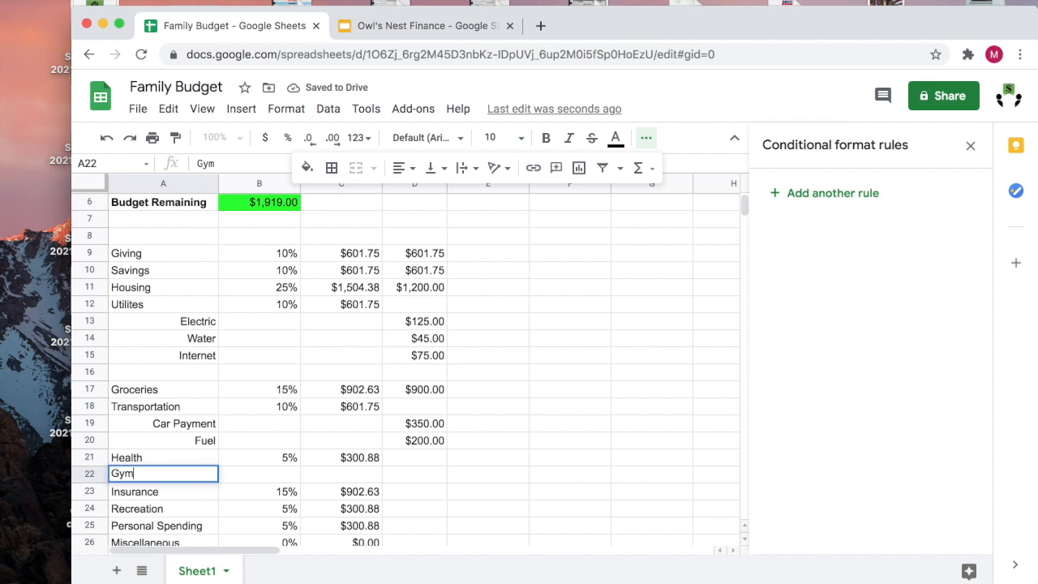
{"action": "key", "text": "Return"}
Right-align the Gym label and enter 45 as its actual amount in D22.
{"action": "left_click", "coordinate": [205, 477]}
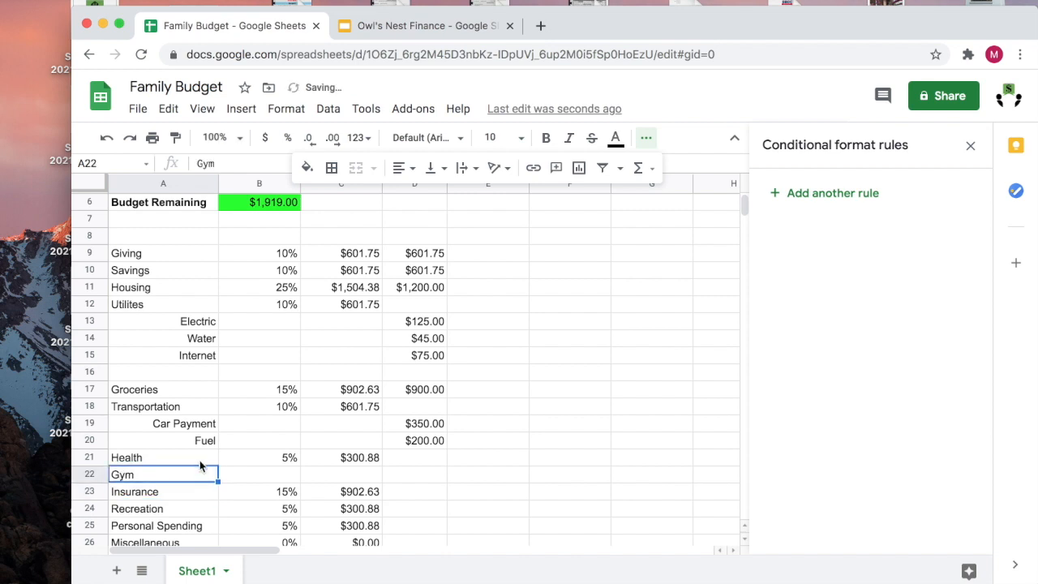
{"action": "left_click", "coordinate": [406, 168]}
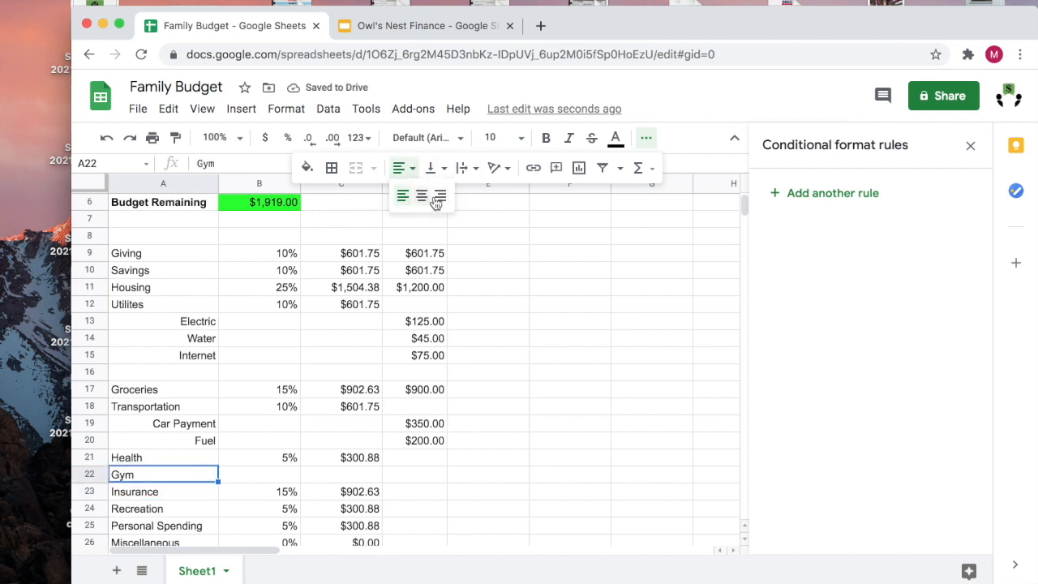
{"action": "left_click", "coordinate": [439, 195]}
{"action": "left_click", "coordinate": [414, 479]}
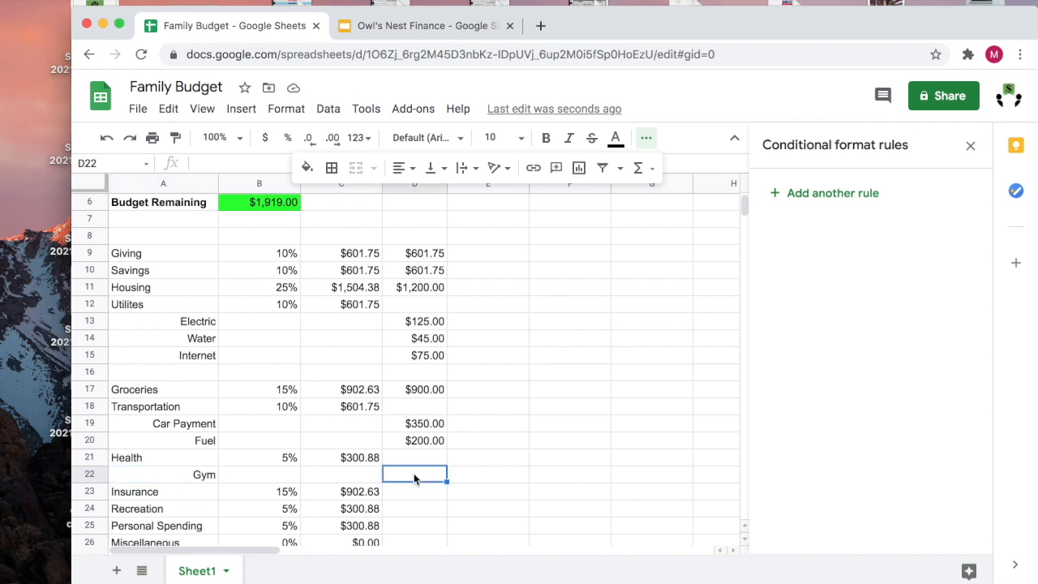
{"action": "type", "text": "45"}
{"action": "key", "text": "Return"}
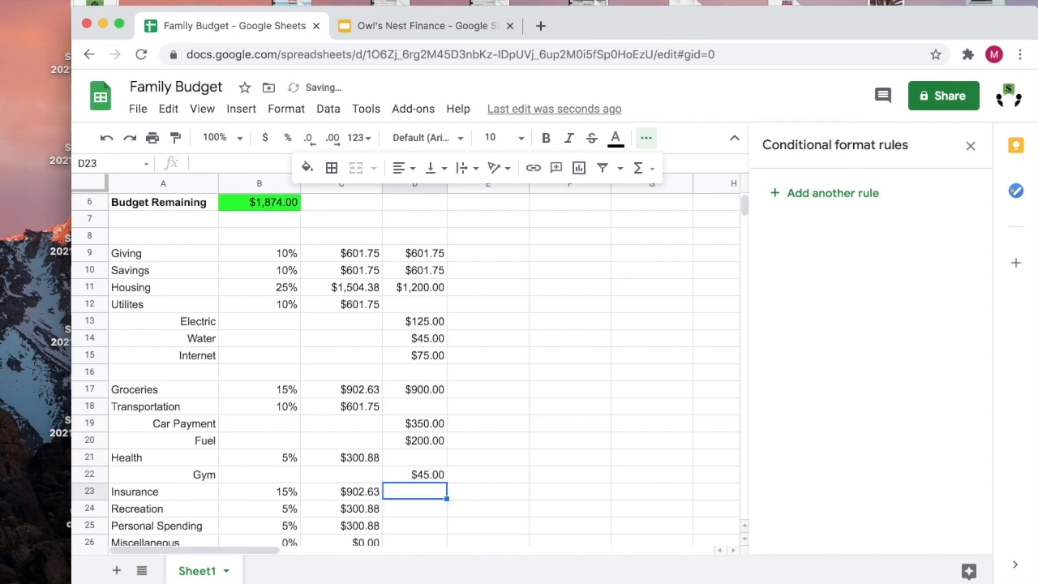
Insert another row above Insurance and label it Supplements in column A.
{"action": "right_click", "coordinate": [91, 490]}
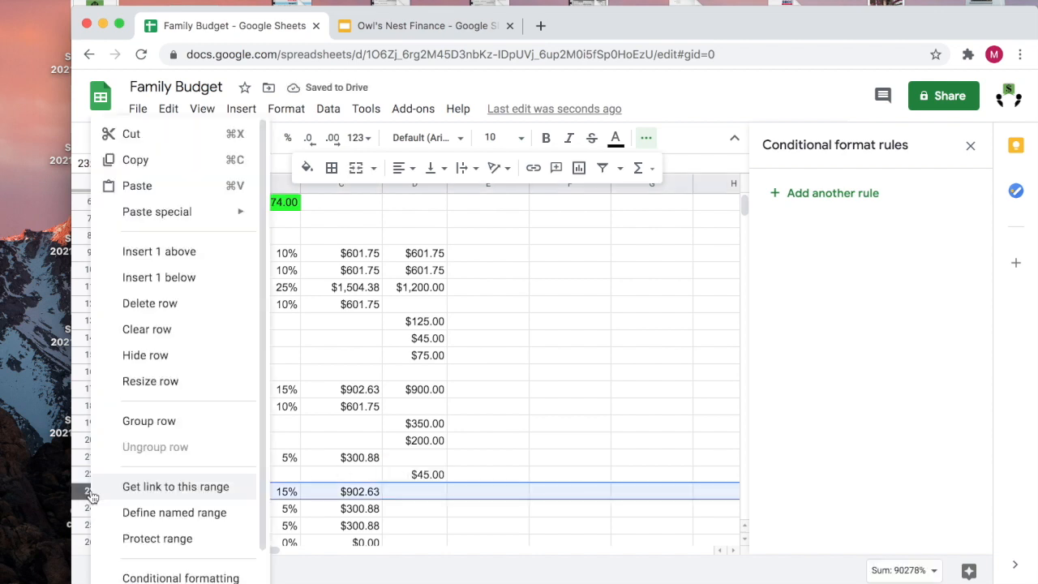
{"action": "left_click", "coordinate": [197, 255]}
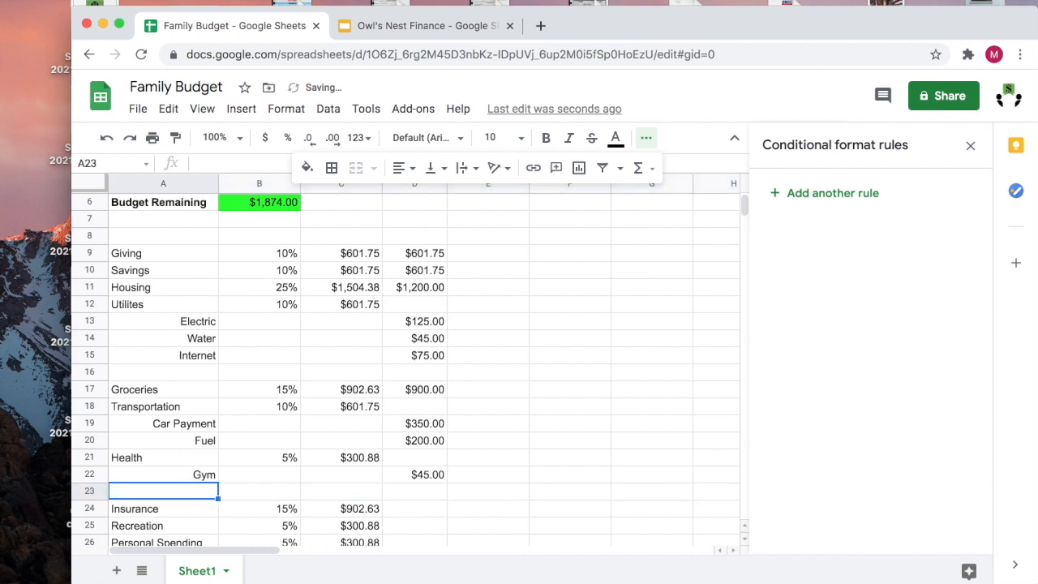
{"action": "type", "text": "Supplmen"}
{"action": "key", "text": "BackSpace"}
{"action": "key", "text": "BackSpace"}
{"action": "key", "text": "BackSpace"}
{"action": "type", "text": "ements"}
Enter 55 as the actual amount for Supplements in D23 and right-align the Supplements label.
{"action": "key", "text": "Tab"}
{"action": "key", "text": "Tab"}
{"action": "key", "text": "Tab"}
{"action": "type", "text": "55"}
{"action": "key", "text": "Return"}
{"action": "left_click", "coordinate": [154, 493]}
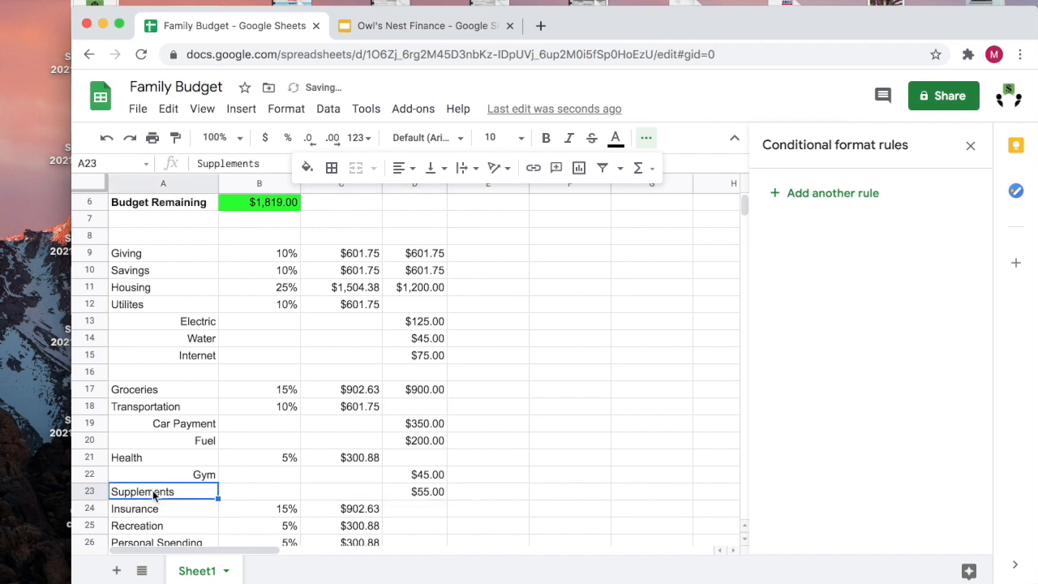
{"action": "left_click", "coordinate": [406, 169]}
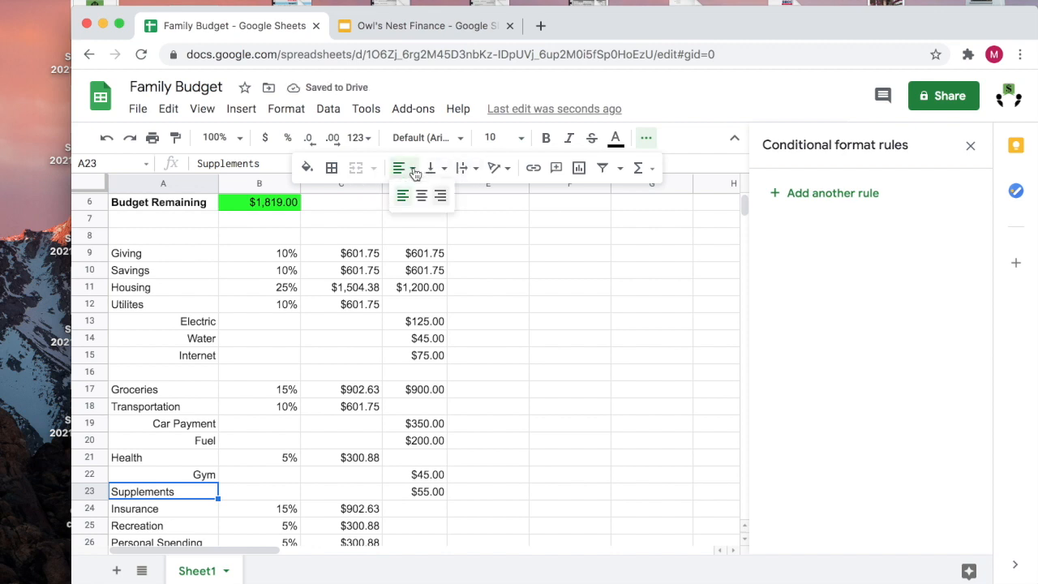
{"action": "left_click", "coordinate": [441, 198]}
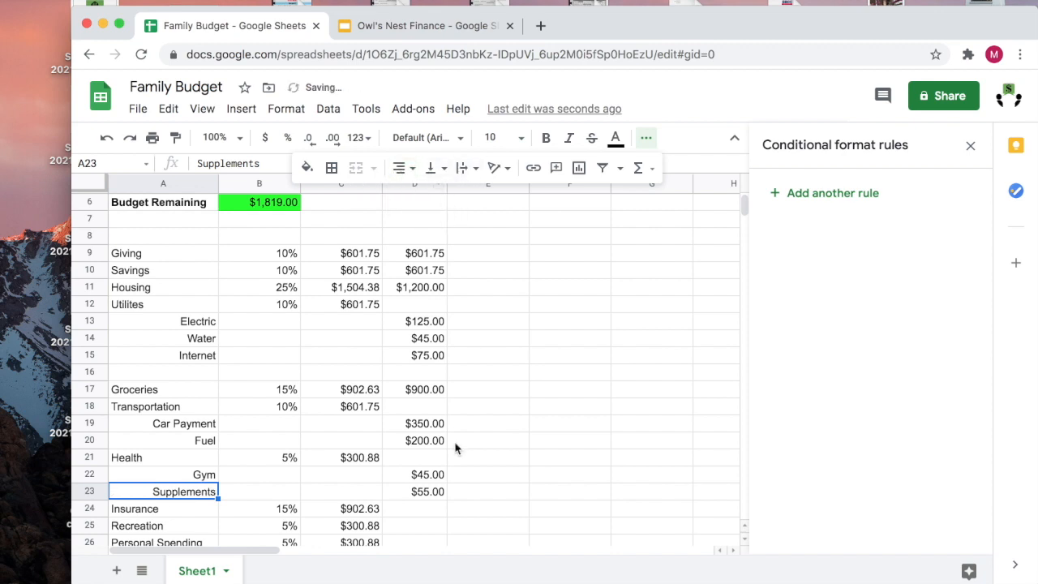
Enter 450 as the actual amount for Insurance in D24 and check the Budget Remaining cell.
{"action": "scroll", "coordinate": [470, 498], "scroll_direction": "down", "scroll_amount": 3}
{"action": "left_click", "coordinate": [418, 411]}
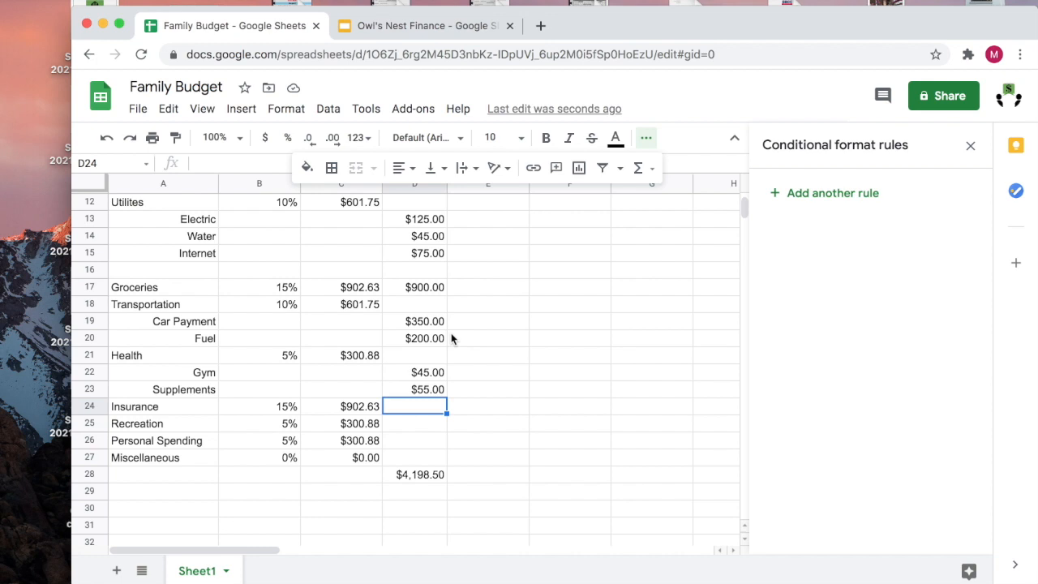
{"action": "type", "text": "4"}
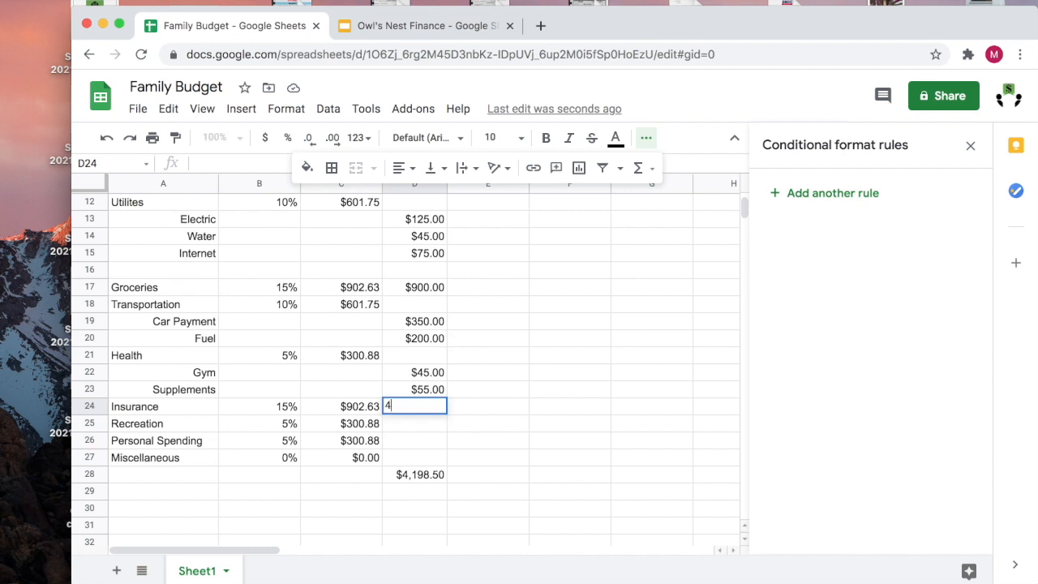
{"action": "type", "text": "50"}
{"action": "key", "text": "Return"}
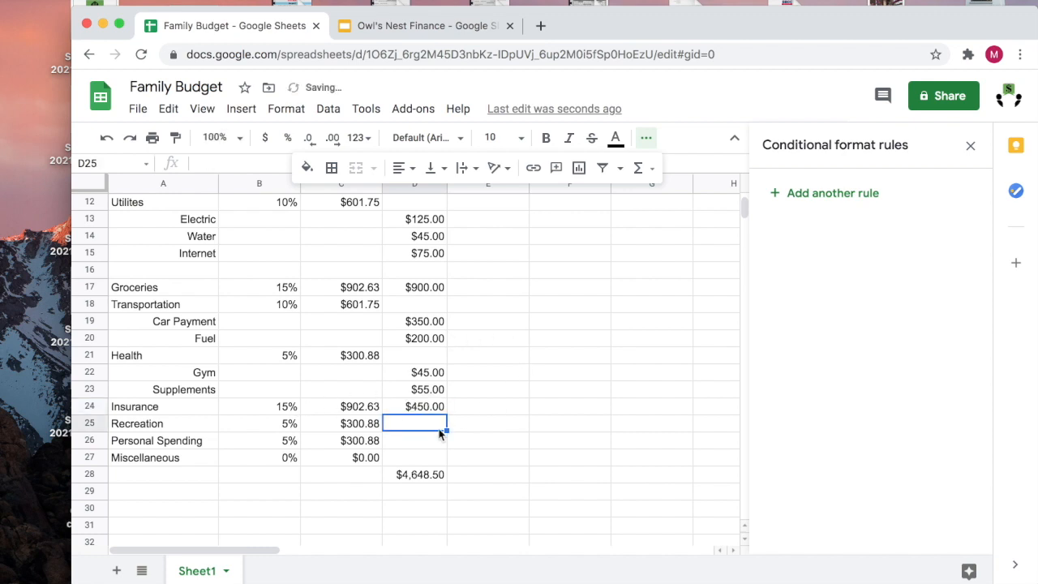
{"action": "scroll", "coordinate": [422, 428], "scroll_direction": "up", "scroll_amount": 2}
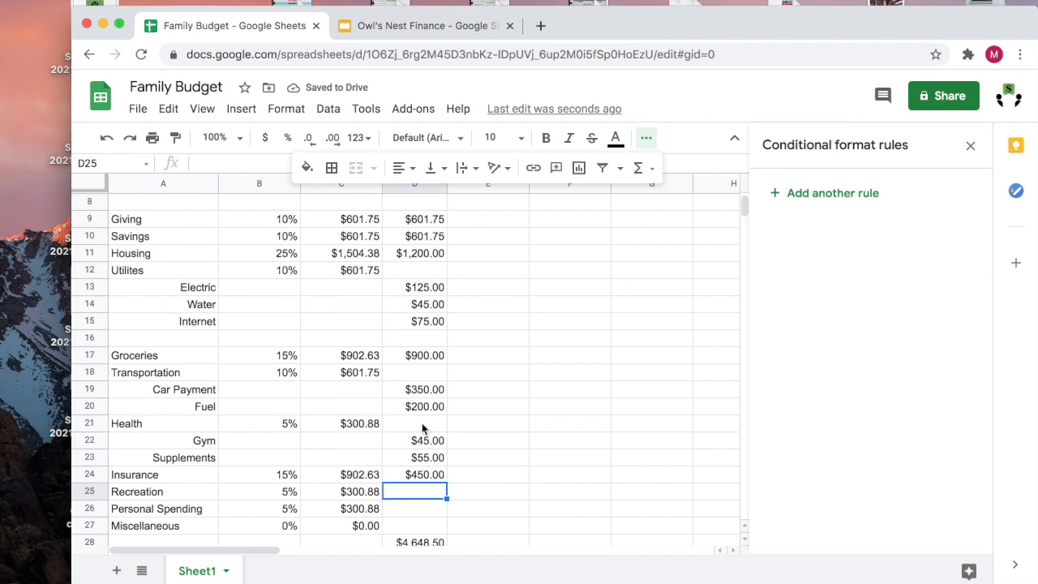
{"action": "scroll", "coordinate": [422, 428], "scroll_direction": "up", "scroll_amount": 3}
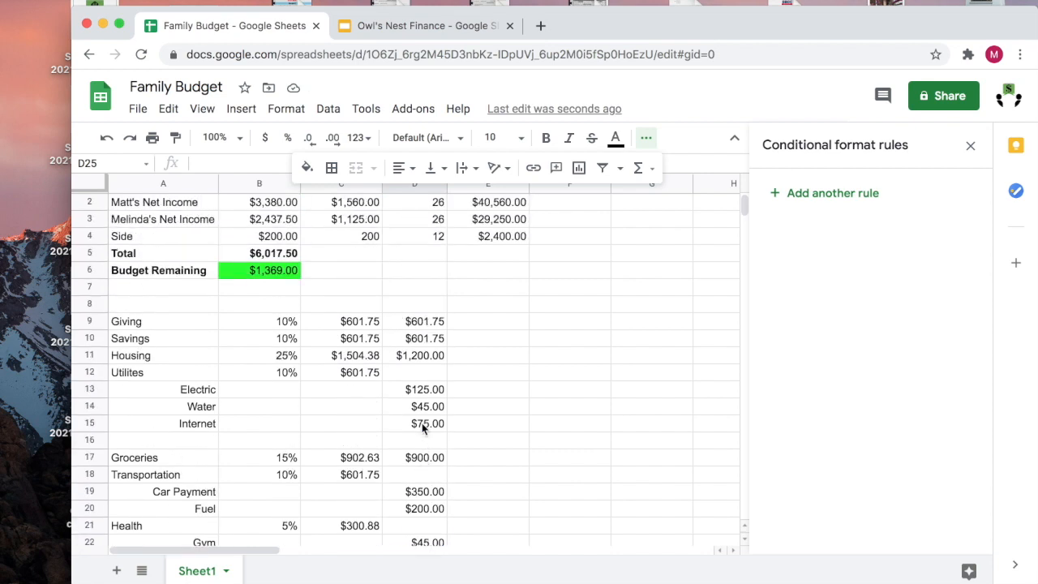
Insert two blank rows between Recreation and Personal Spending.
{"action": "scroll", "coordinate": [422, 427], "scroll_direction": "down", "scroll_amount": 5}
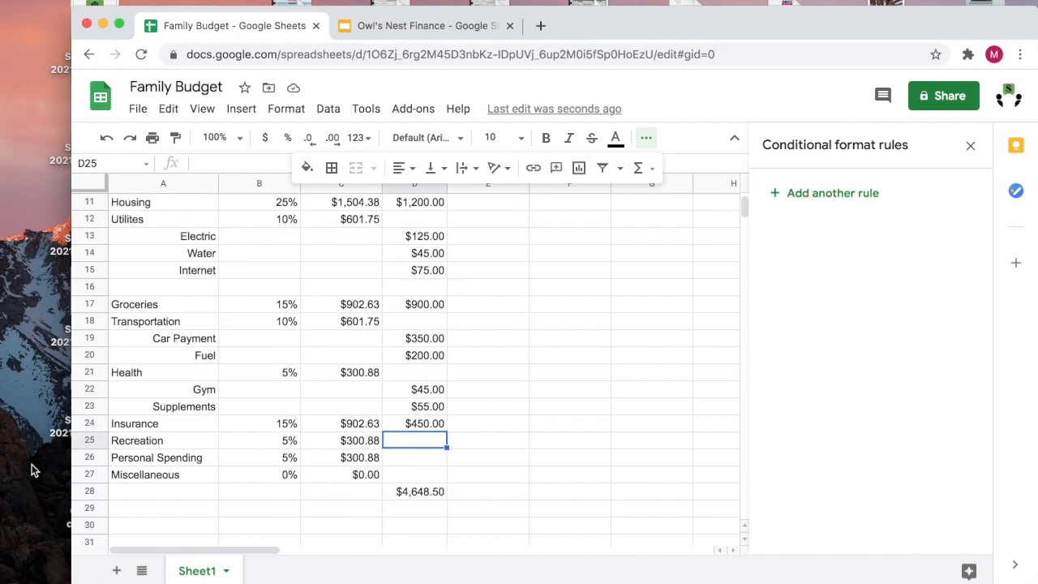
{"action": "left_click", "coordinate": [90, 457]}
{"action": "right_click", "coordinate": [91, 458]}
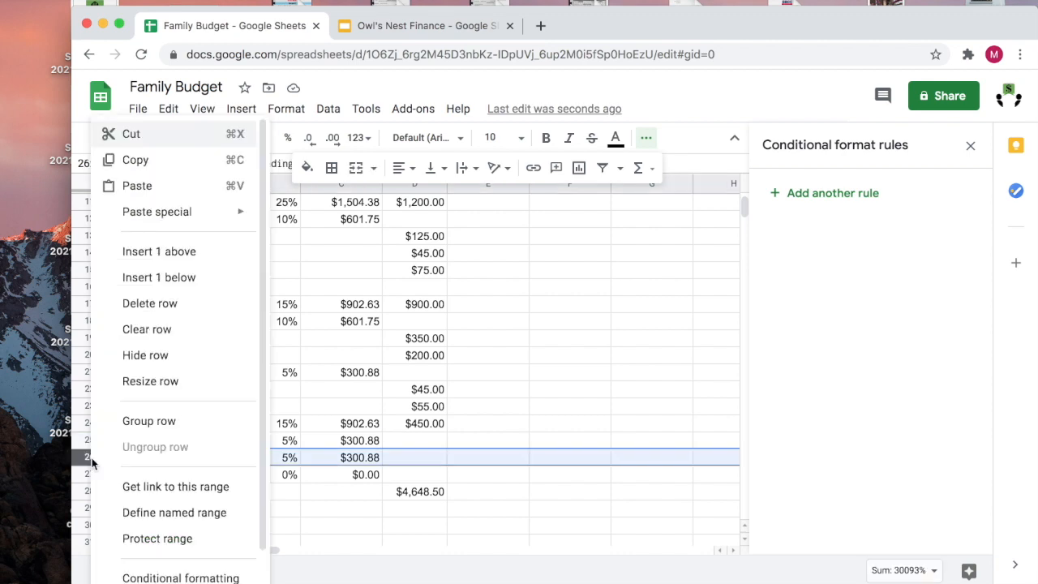
{"action": "left_click", "coordinate": [197, 258]}
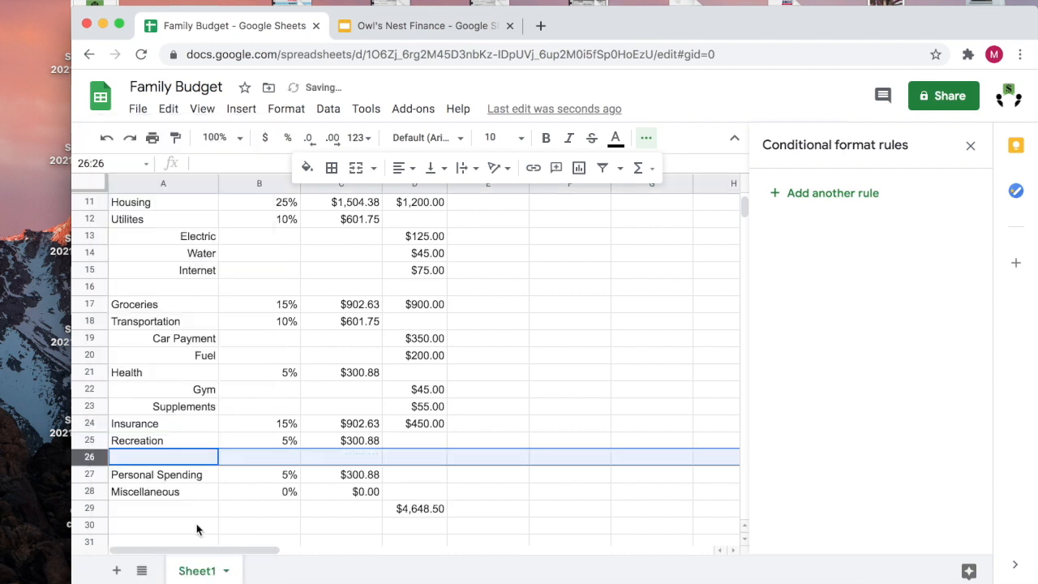
{"action": "right_click", "coordinate": [93, 458]}
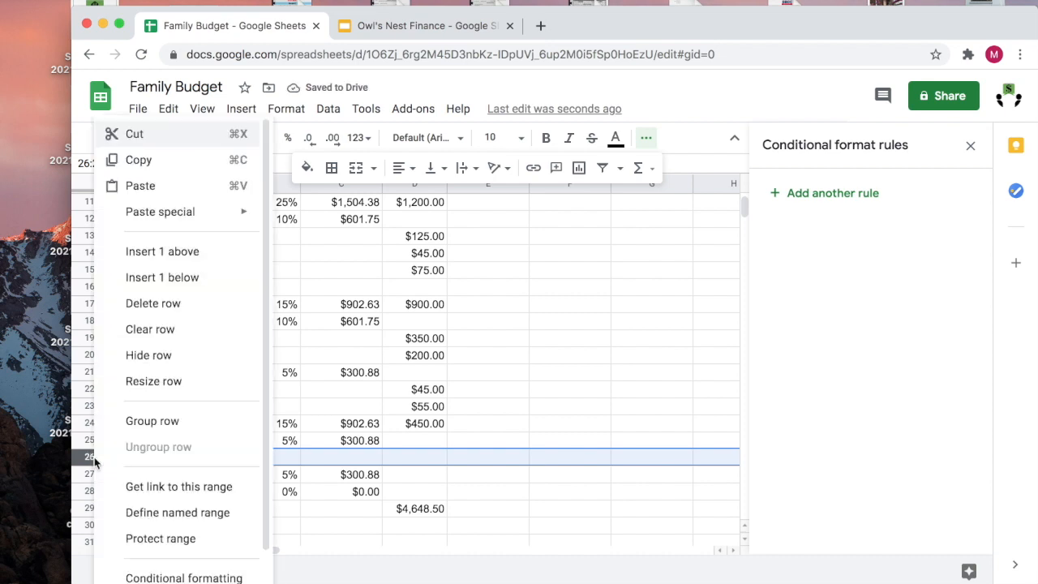
{"action": "left_click", "coordinate": [166, 251]}
Label the first blank row under Recreation Travel Baseball in A26 and right-align the label.
{"action": "left_click", "coordinate": [209, 460]}
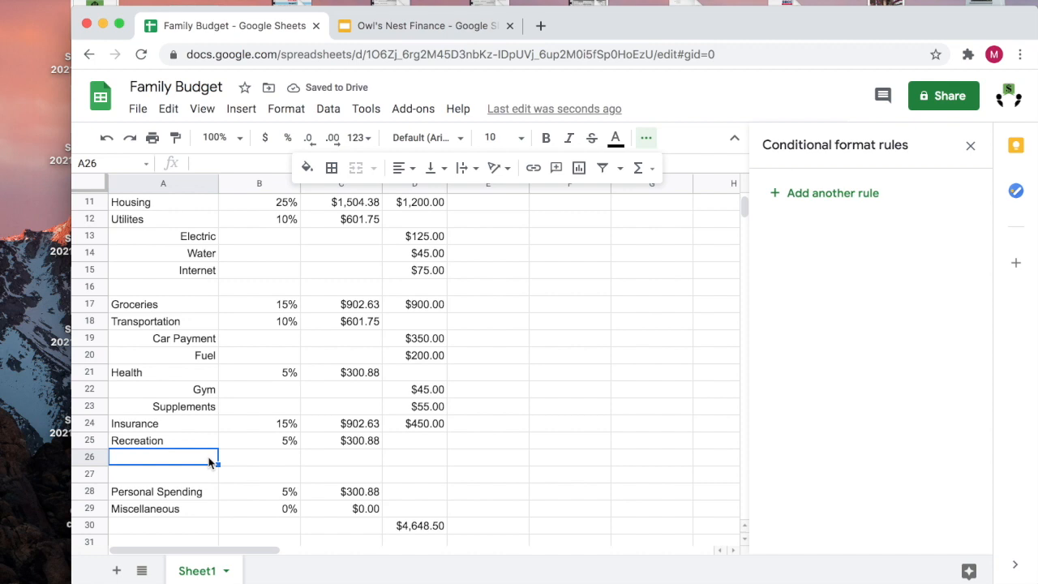
{"action": "type", "text": "Travel Basea"}
{"action": "key", "text": "BackSpace"}
{"action": "key", "text": "BackSpace"}
{"action": "type", "text": "e"}
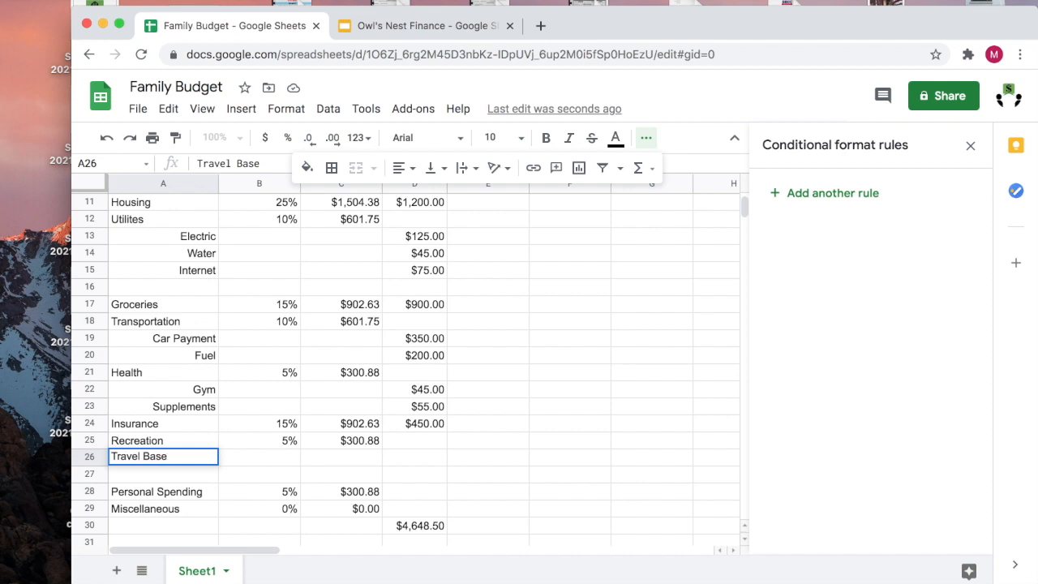
{"action": "type", "text": "ball"}
{"action": "key", "text": "Tab"}
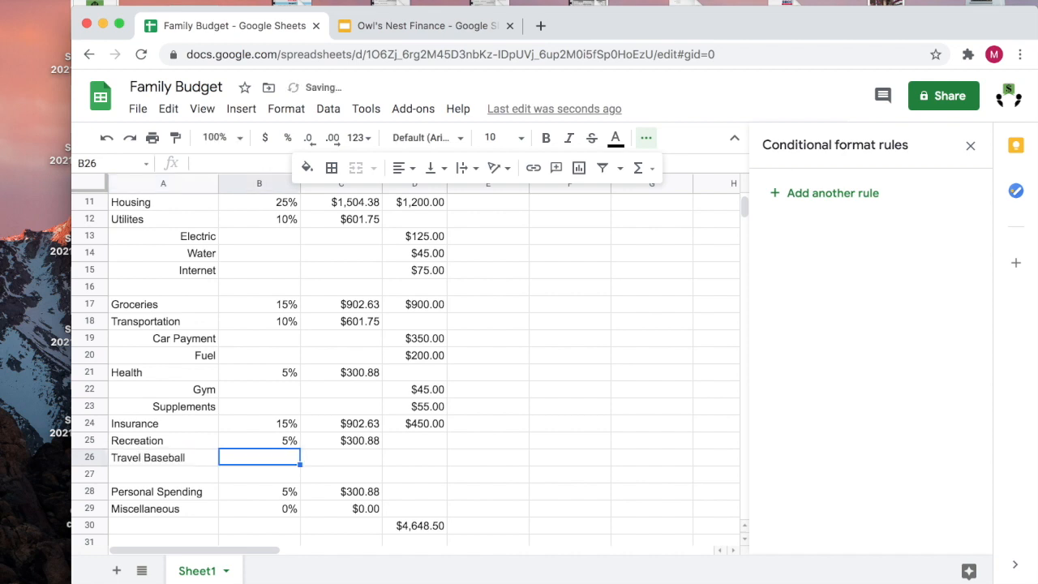
{"action": "left_click", "coordinate": [178, 468]}
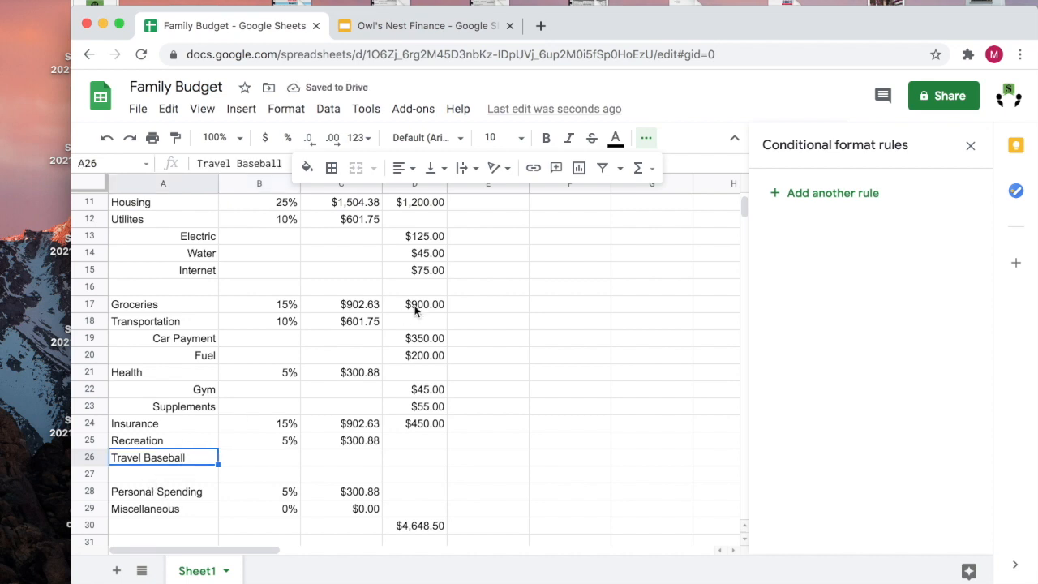
{"action": "left_click", "coordinate": [413, 168]}
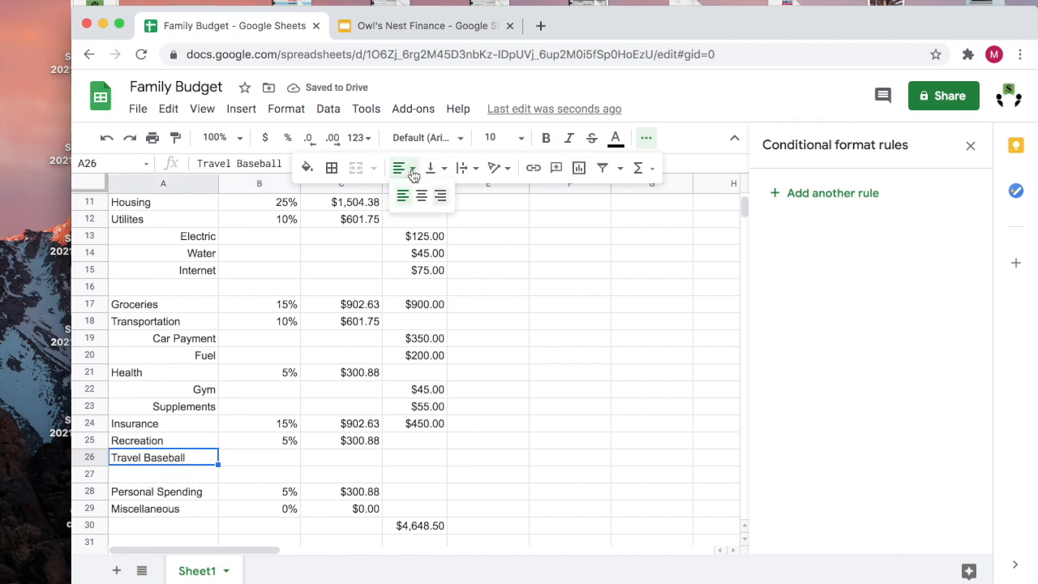
{"action": "left_click", "coordinate": [440, 195]}
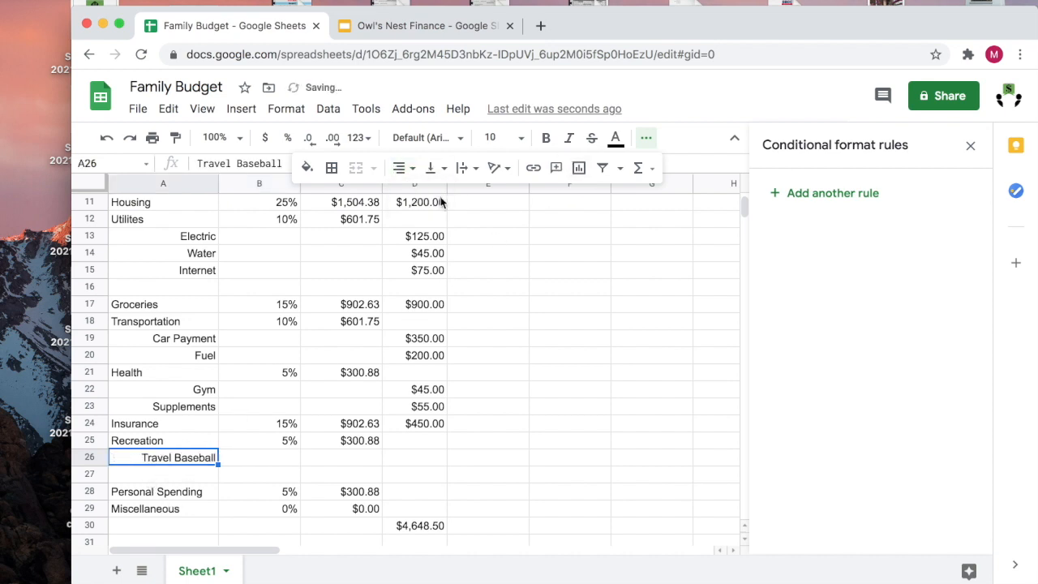
Enter 300 as the actual amount for Travel Baseball in D26.
{"action": "left_click", "coordinate": [417, 463]}
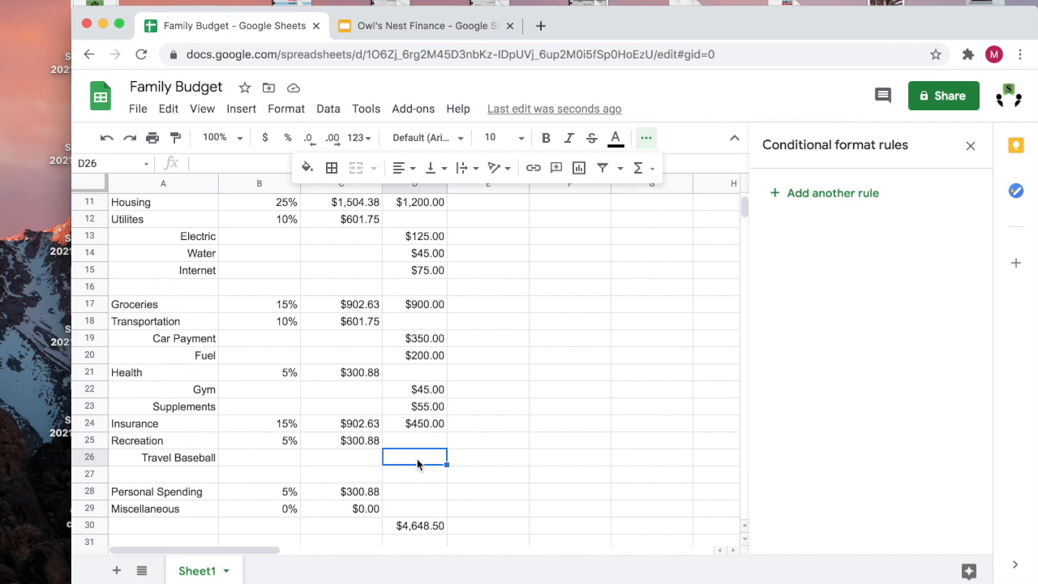
{"action": "type", "text": "300"}
{"action": "key", "text": "Return"}
Label the row below Travel Baseball Concert in A27 and right-align the label.
{"action": "left_click", "coordinate": [182, 475]}
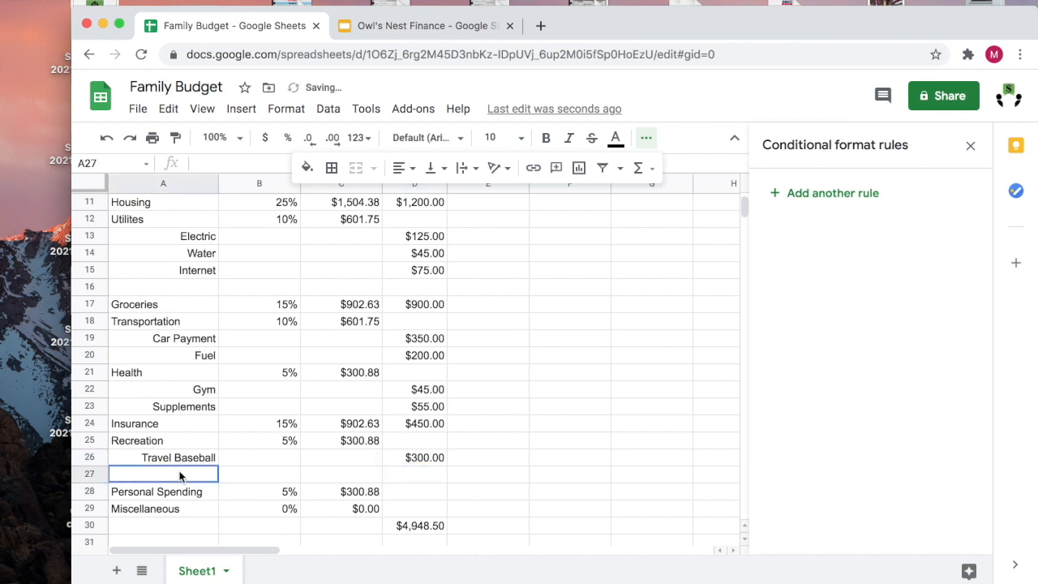
{"action": "type", "text": "Concert"}
{"action": "key", "text": "Tab"}
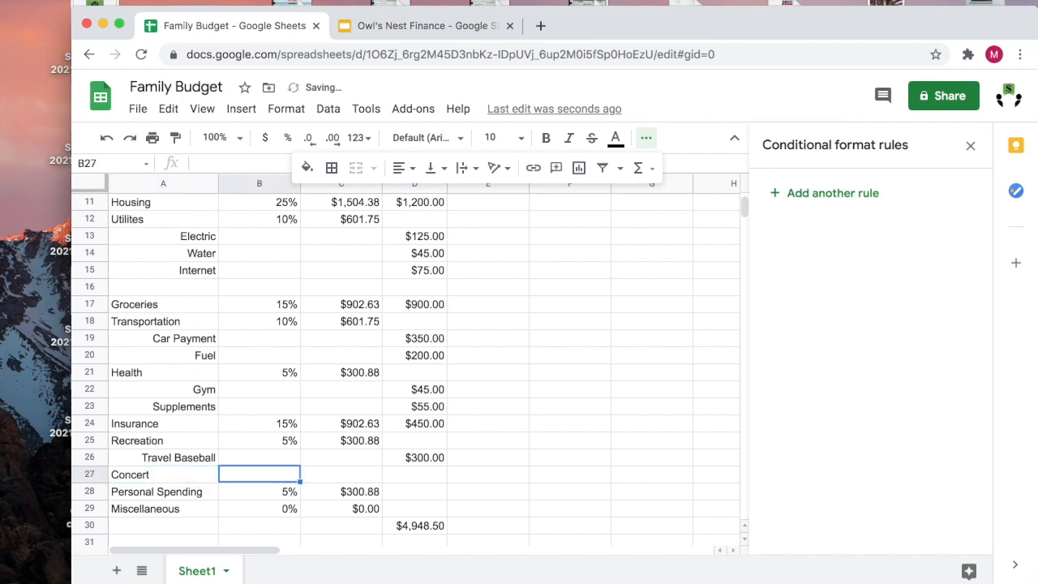
{"action": "left_click", "coordinate": [160, 481]}
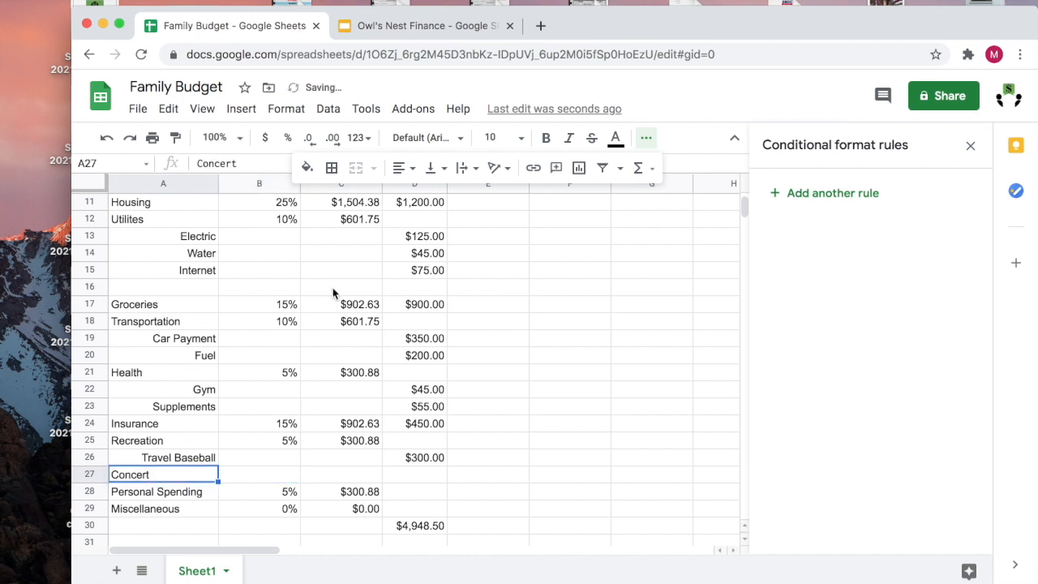
{"action": "left_click", "coordinate": [410, 168]}
{"action": "left_click", "coordinate": [444, 200]}
Enter 100 as the actual amount for Concert in D27.
{"action": "left_click", "coordinate": [434, 474]}
{"action": "type", "text": "100"}
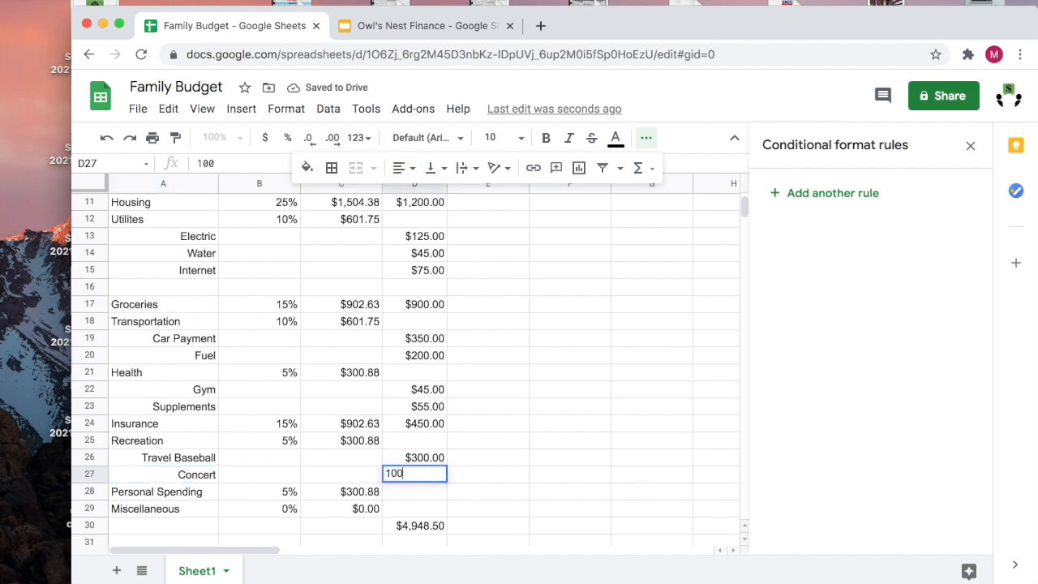
{"action": "key", "text": "Return"}
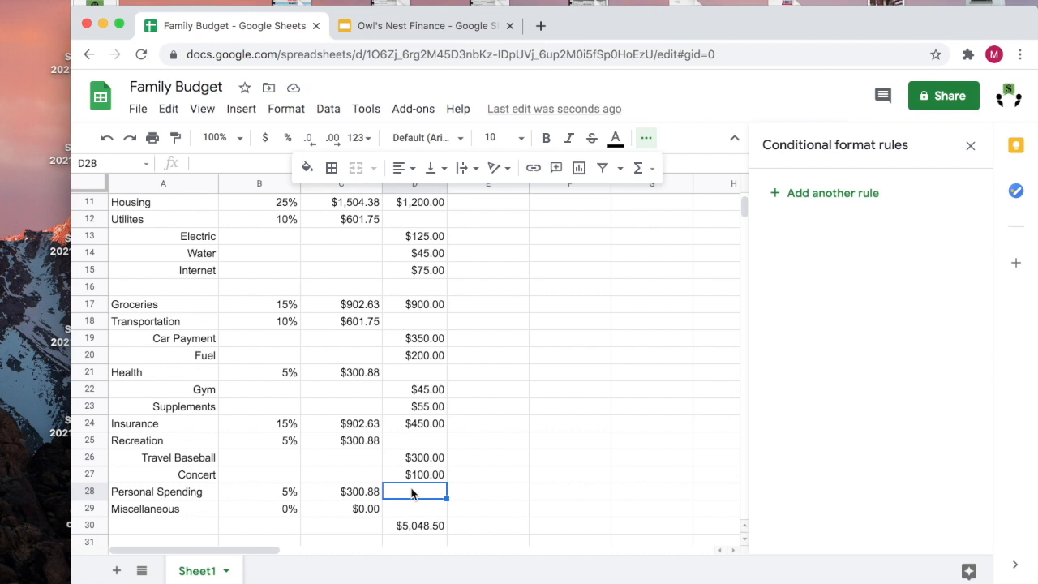
Insert three blank rows between Personal Spending and Miscellaneous.
{"action": "left_click_drag", "start_coordinate": [97, 510], "coordinate": [93, 545]}
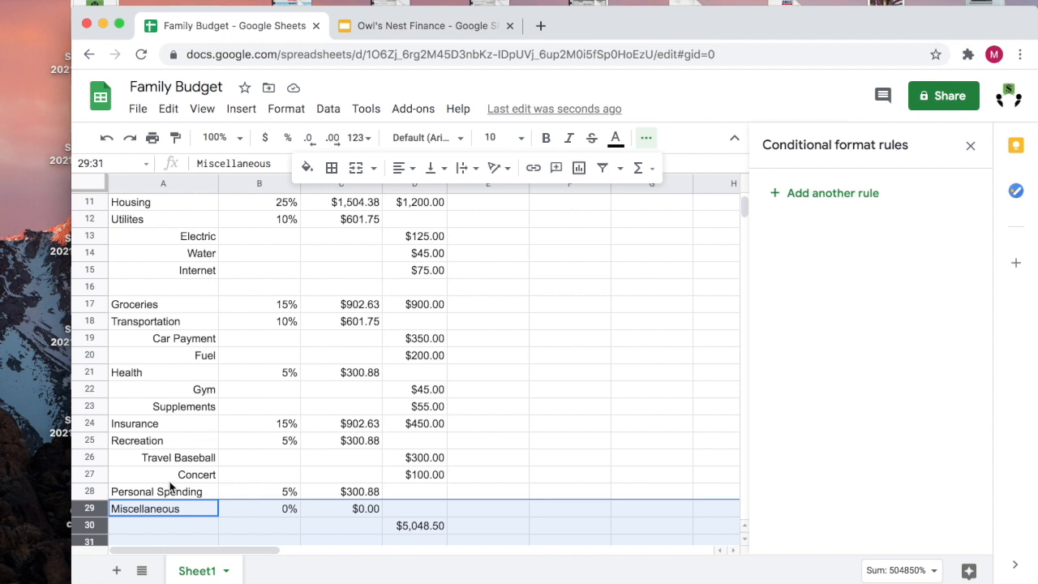
{"action": "right_click", "coordinate": [94, 529]}
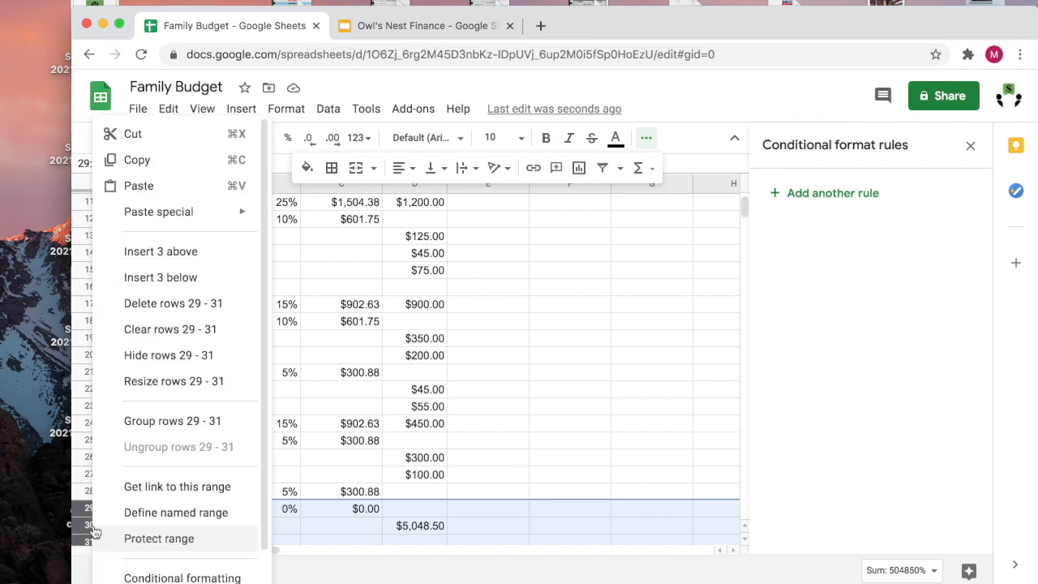
{"action": "left_click", "coordinate": [186, 252]}
Label the first blank row under Personal Spending Personal Care in A29 and right-align the label.
{"action": "left_click", "coordinate": [191, 511]}
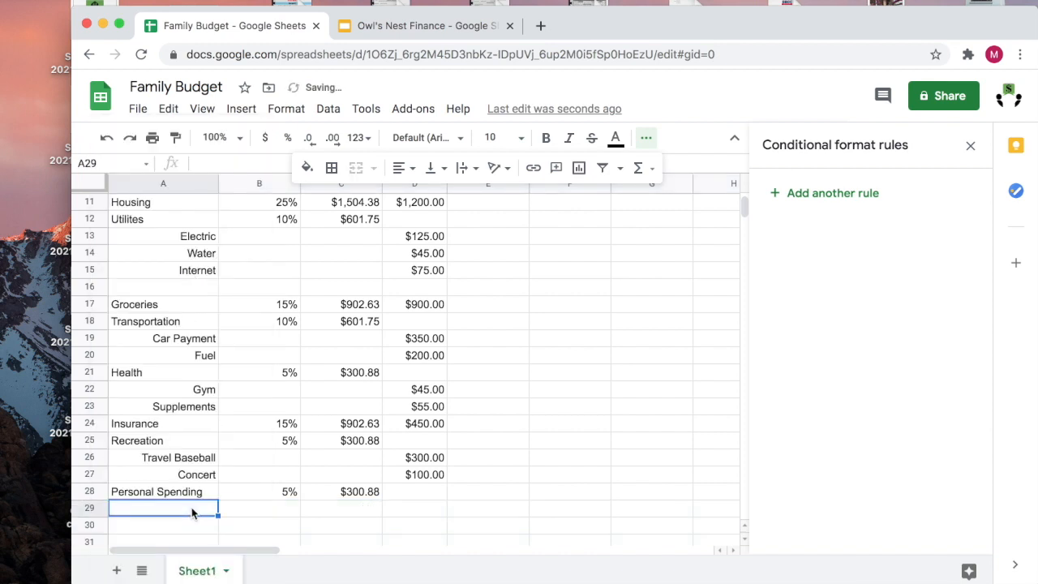
{"action": "type", "text": "Pe"}
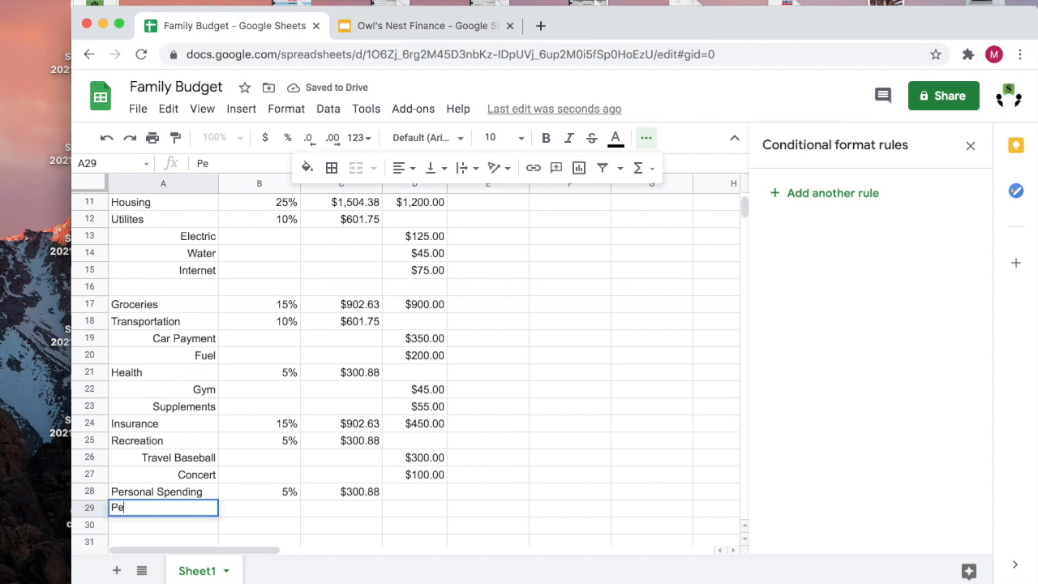
{"action": "type", "text": "rsonal "}
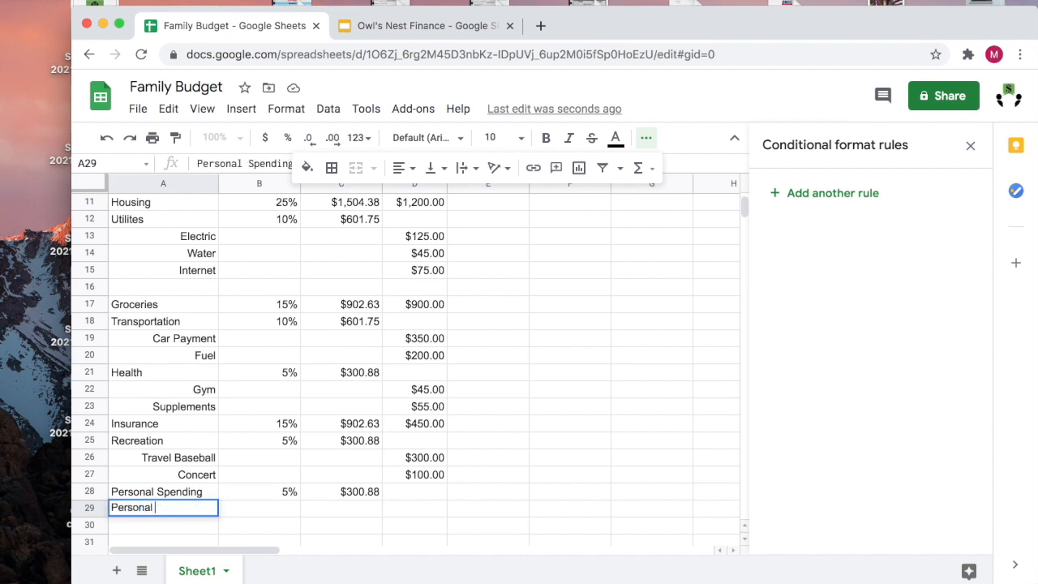
{"action": "type", "text": "Care"}
{"action": "key", "text": "Return"}
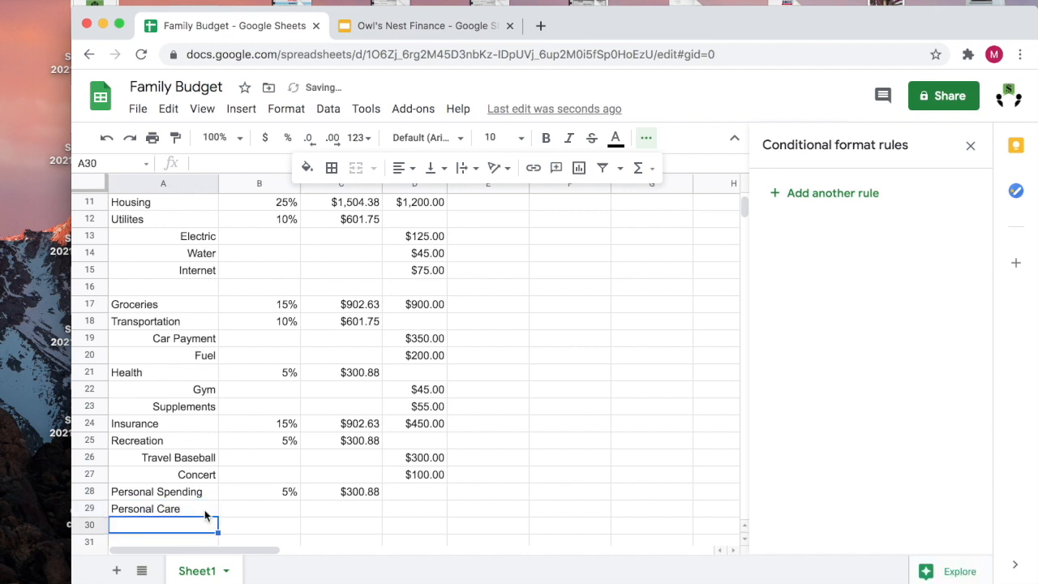
{"action": "left_click", "coordinate": [194, 512]}
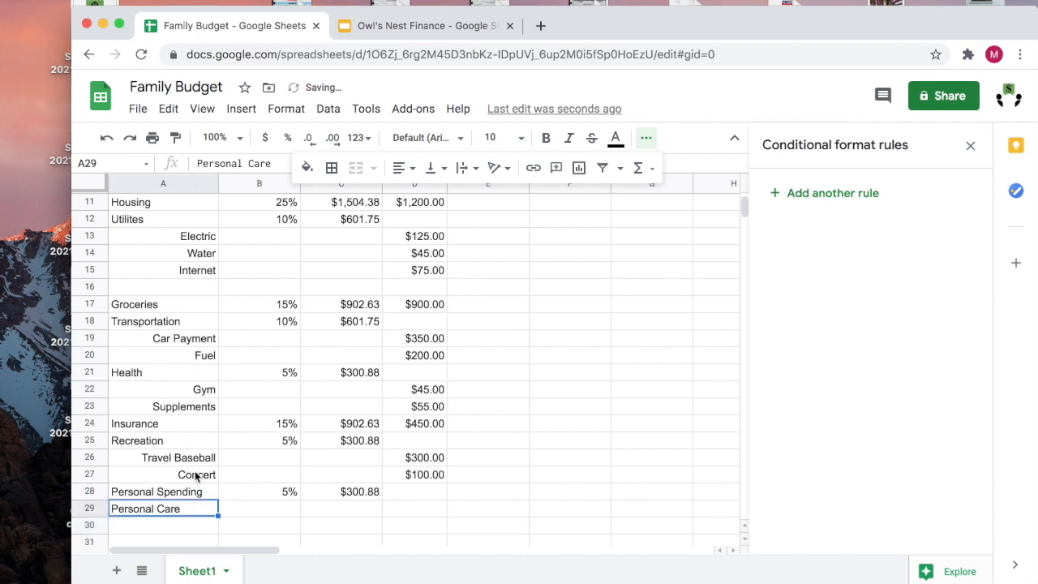
{"action": "left_click", "coordinate": [414, 168]}
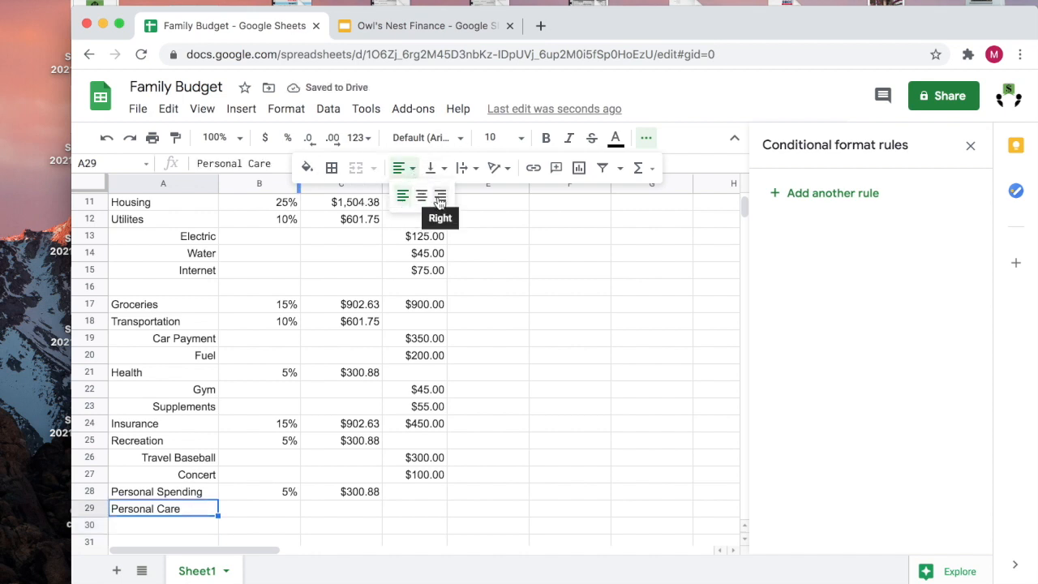
{"action": "left_click", "coordinate": [438, 197]}
Add Clothing as a right-aligned subcategory label in A30, below Personal Care.
{"action": "scroll", "coordinate": [302, 503], "scroll_direction": "down", "scroll_amount": 2}
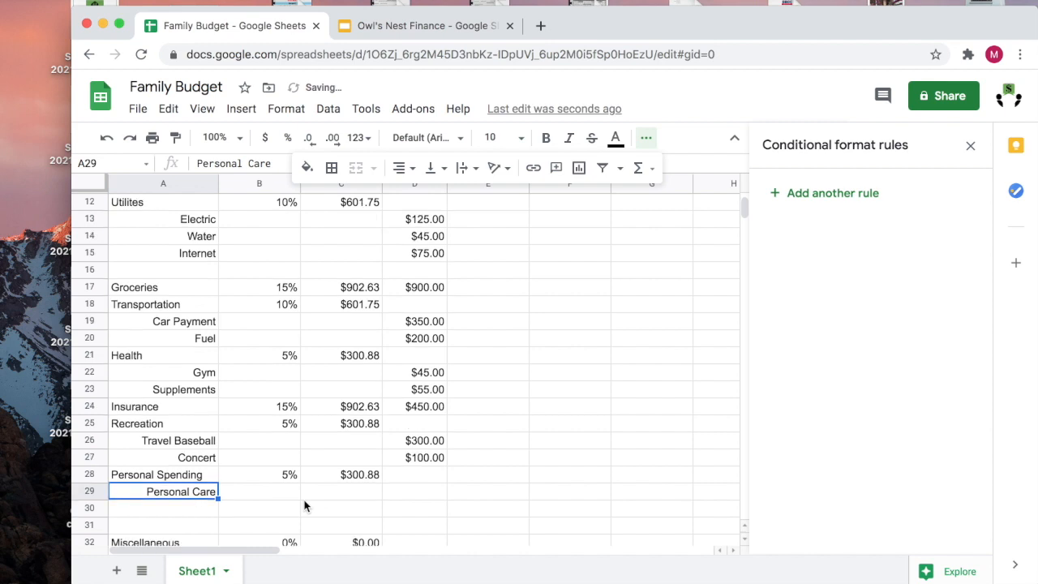
{"action": "left_click", "coordinate": [191, 497]}
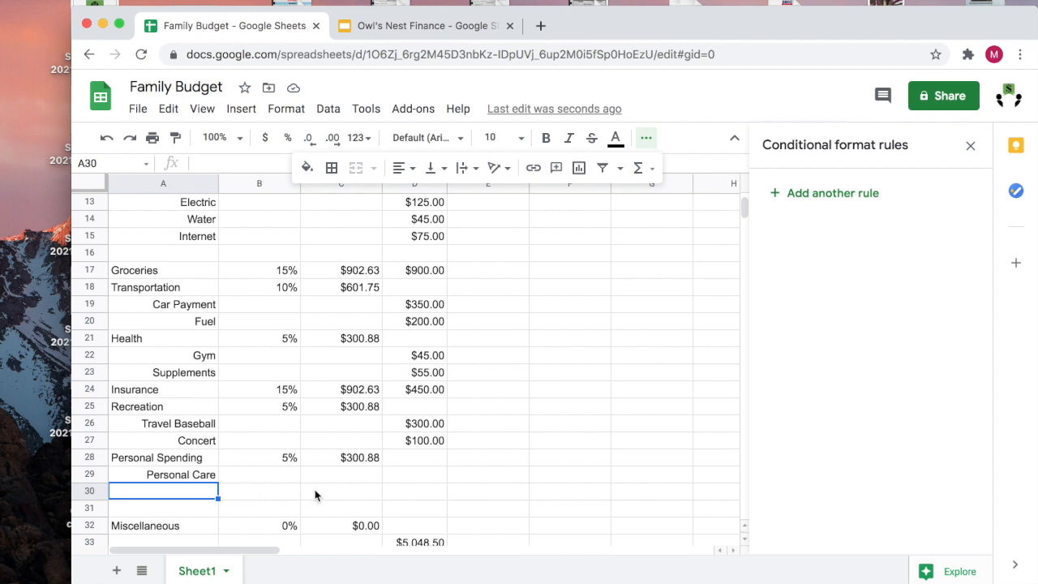
{"action": "type", "text": "Clothing"}
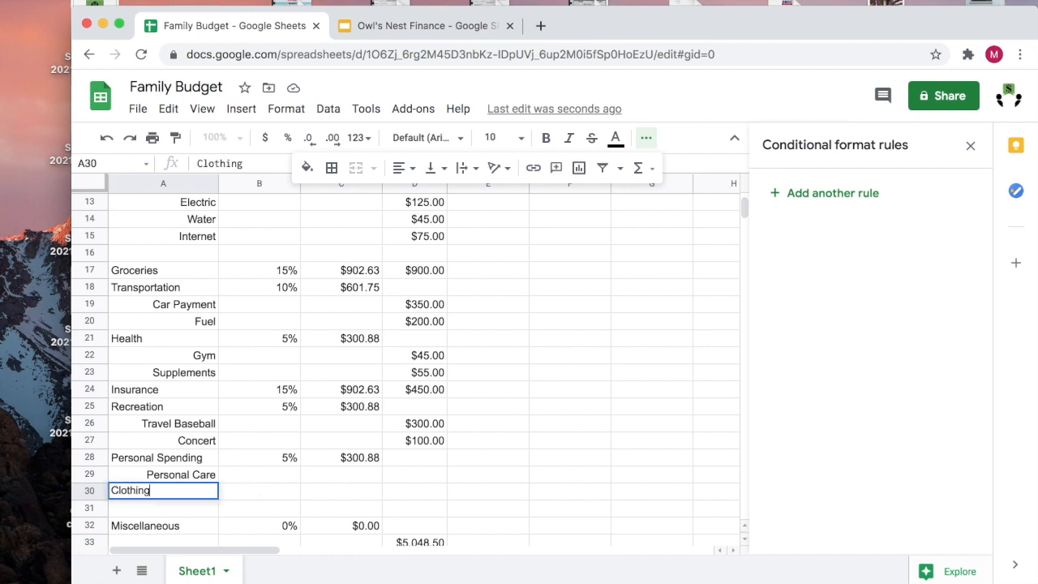
{"action": "key", "text": "Tab"}
{"action": "left_click", "coordinate": [189, 493]}
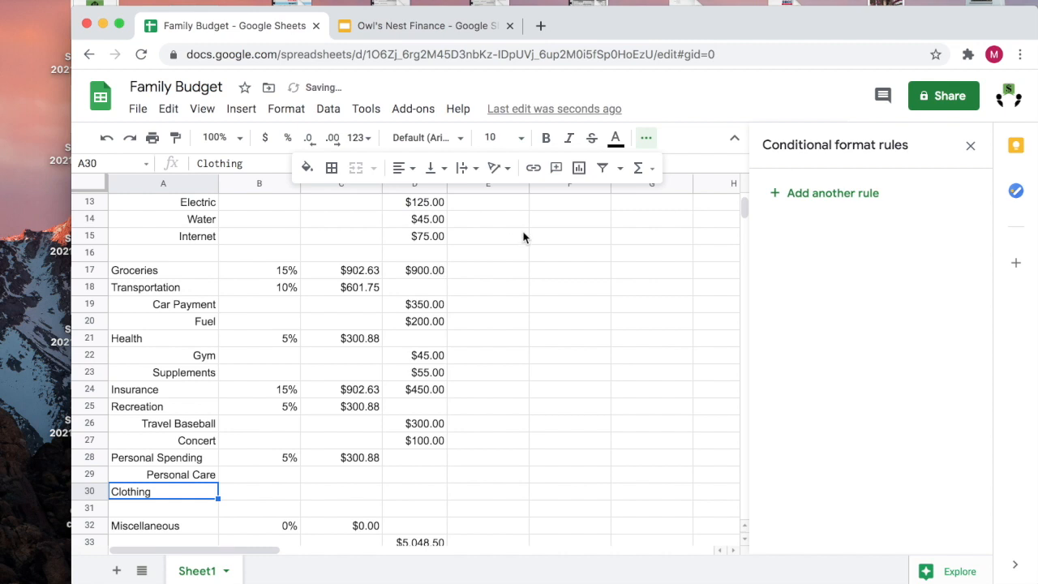
{"action": "left_click", "coordinate": [403, 168]}
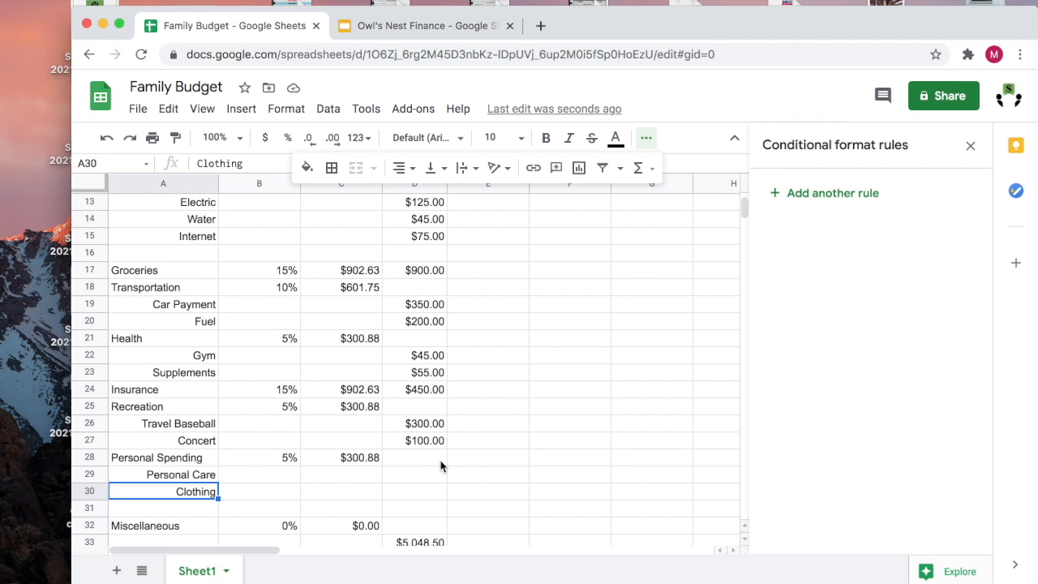
Enter 300 as the actual amount for Personal Spending in D28.
{"action": "left_click", "coordinate": [423, 464]}
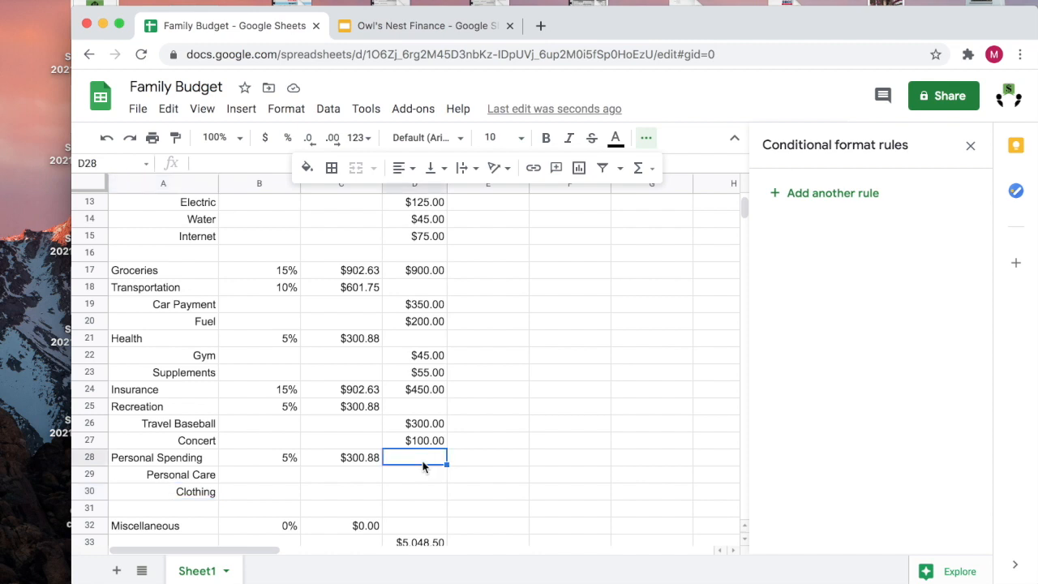
{"action": "type", "text": "300"}
{"action": "key", "text": "Return"}
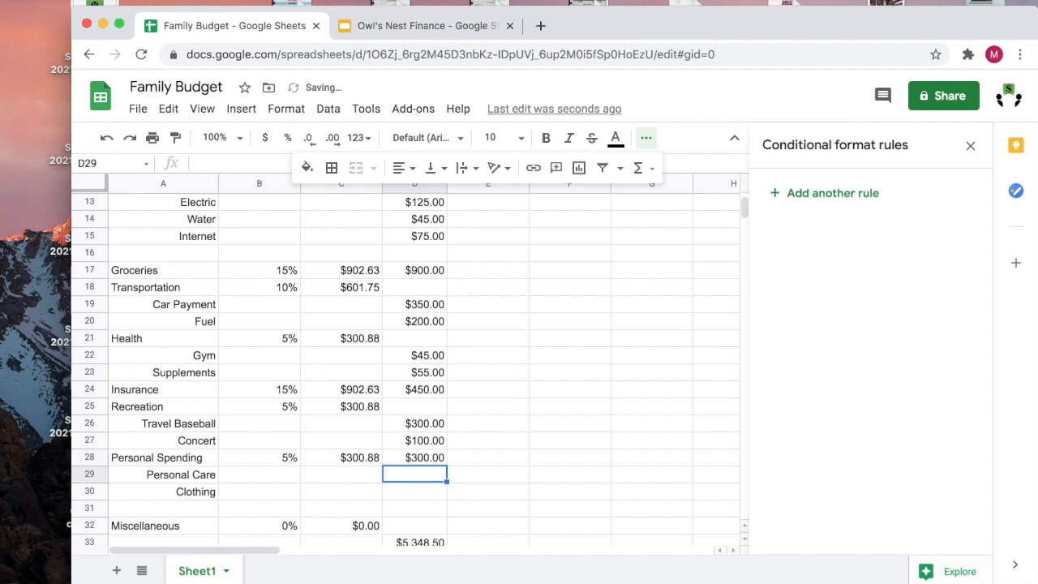
Check the remaining budget against the category amounts, and enter 500 as the actual amount for Miscellaneous in D32.
{"action": "left_click", "coordinate": [412, 531]}
{"action": "scroll", "coordinate": [410, 533], "scroll_direction": "up", "scroll_amount": 6}
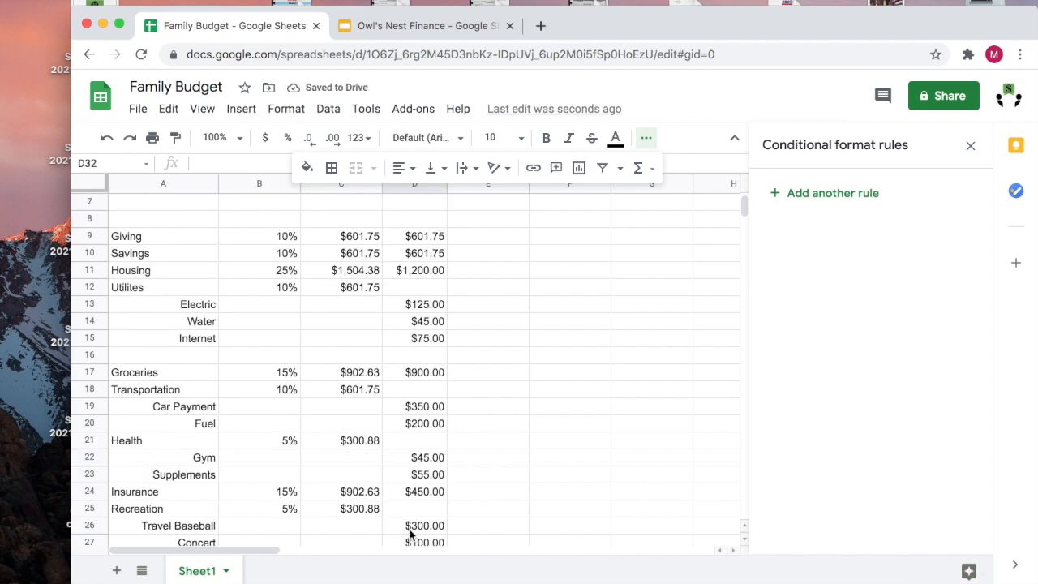
{"action": "scroll", "coordinate": [409, 533], "scroll_direction": "down", "scroll_amount": 1}
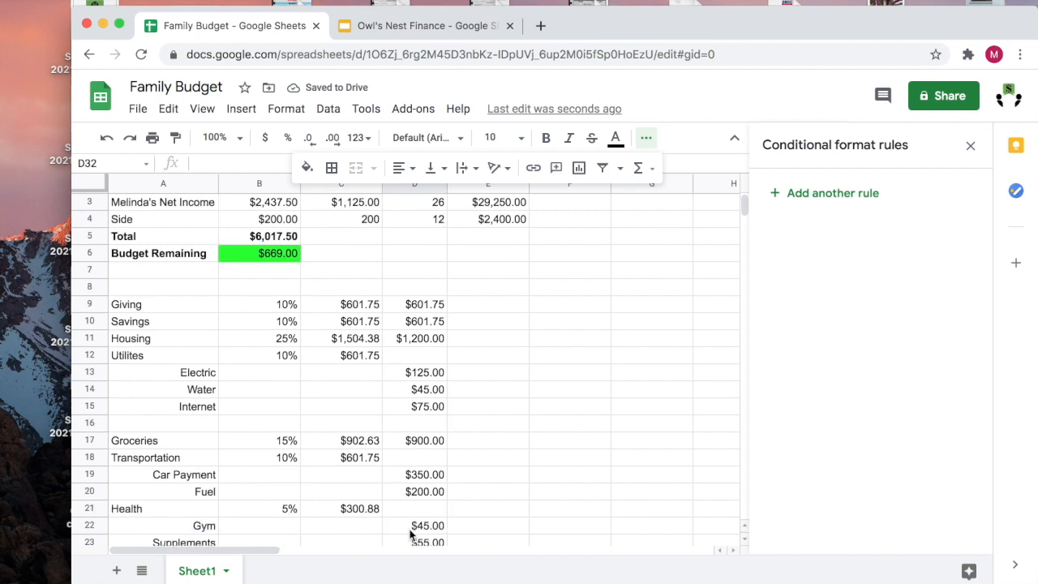
{"action": "scroll", "coordinate": [410, 532], "scroll_direction": "down", "scroll_amount": 5}
{"action": "scroll", "coordinate": [410, 533], "scroll_direction": "up", "scroll_amount": 4}
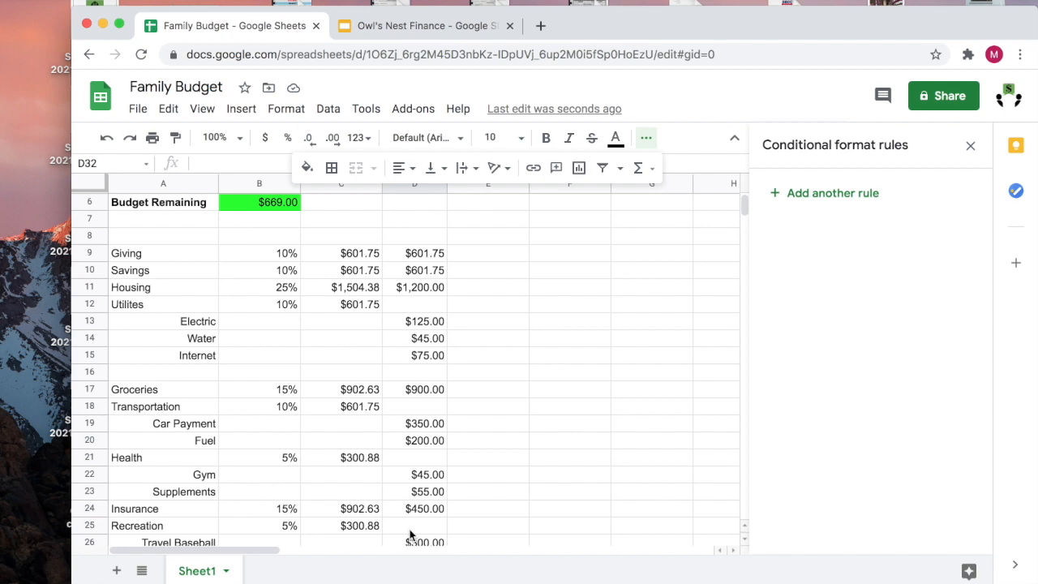
{"action": "scroll", "coordinate": [410, 533], "scroll_direction": "up", "scroll_amount": 1}
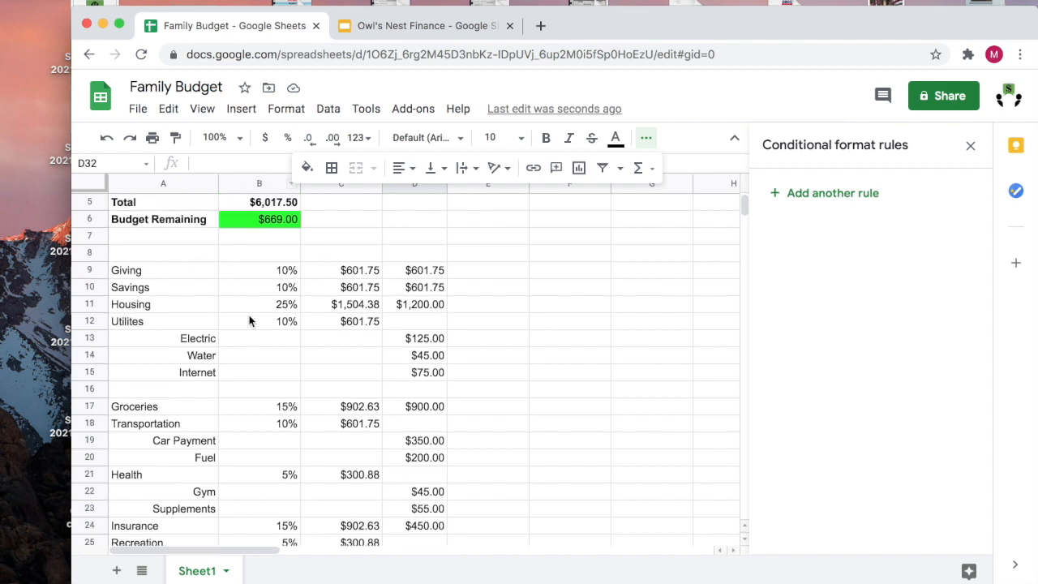
{"action": "scroll", "coordinate": [370, 336], "scroll_direction": "down", "scroll_amount": 7}
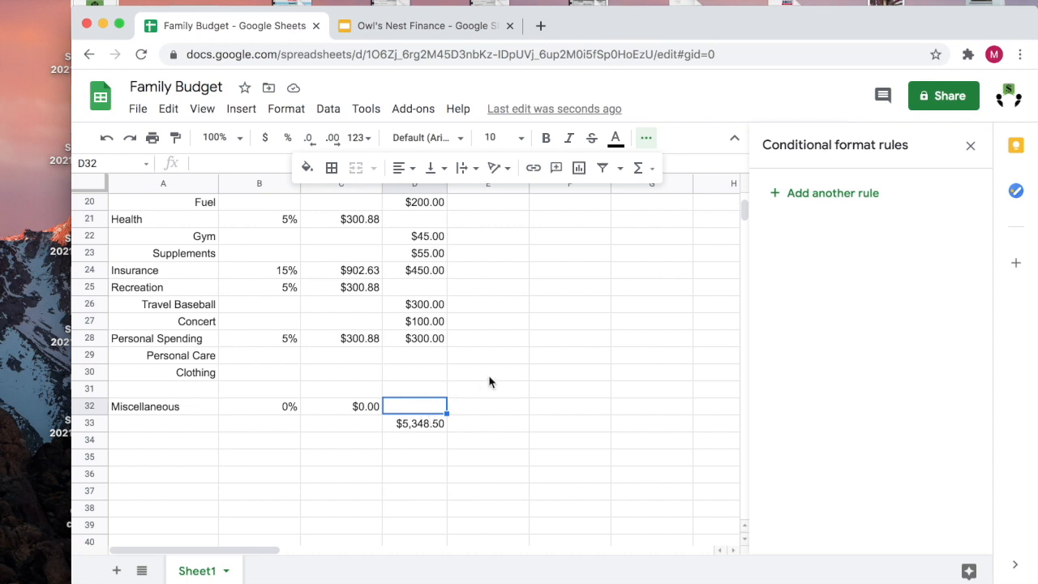
{"action": "type", "text": "5000"}
{"action": "key", "text": "BackSpace"}
{"action": "key", "text": "Return"}
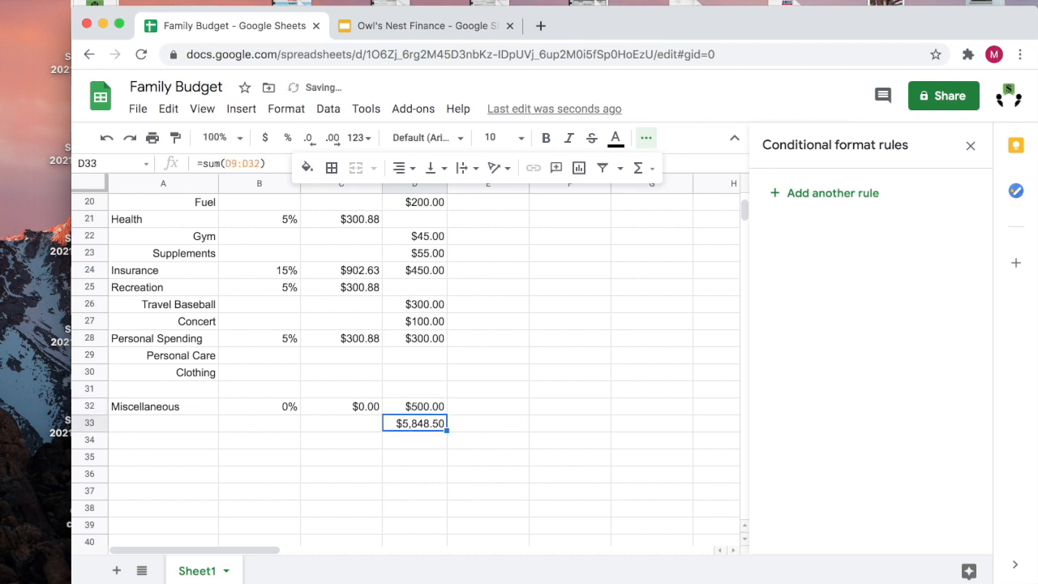
Add Trash as a right-aligned subcategory label in A16, below Internet.
{"action": "scroll", "coordinate": [463, 379], "scroll_direction": "up", "scroll_amount": 2}
{"action": "scroll", "coordinate": [463, 379], "scroll_direction": "up", "scroll_amount": 5}
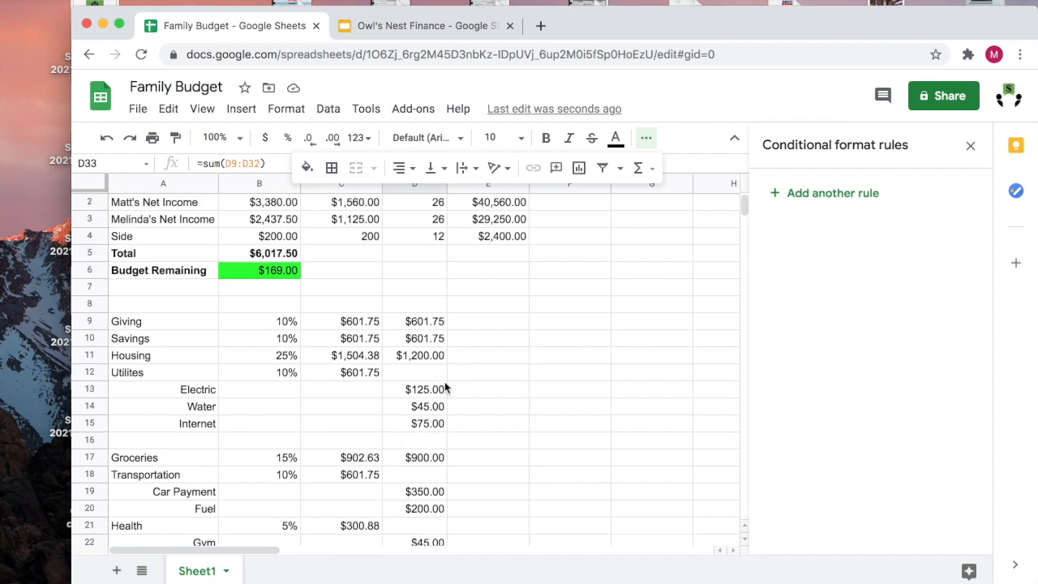
{"action": "scroll", "coordinate": [444, 389], "scroll_direction": "down", "scroll_amount": 1}
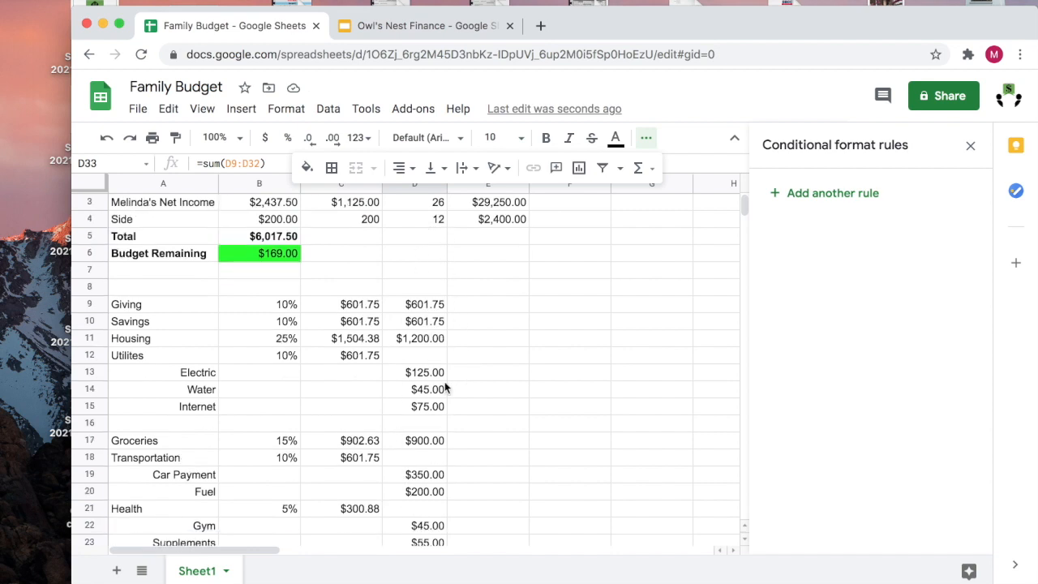
{"action": "left_click", "coordinate": [192, 427]}
{"action": "type", "text": "Trash"}
{"action": "key", "text": "Tab"}
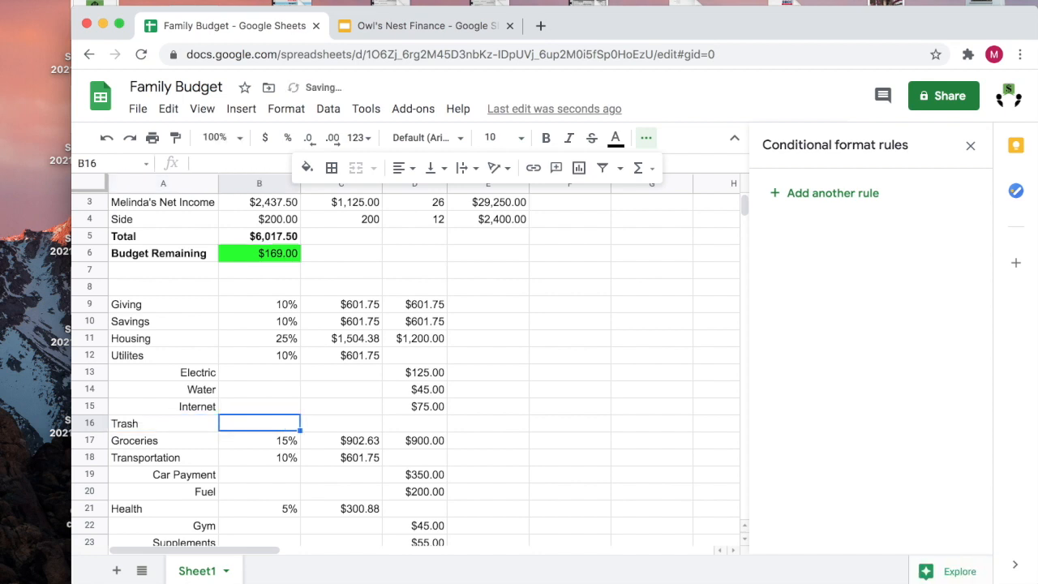
{"action": "left_click", "coordinate": [141, 427]}
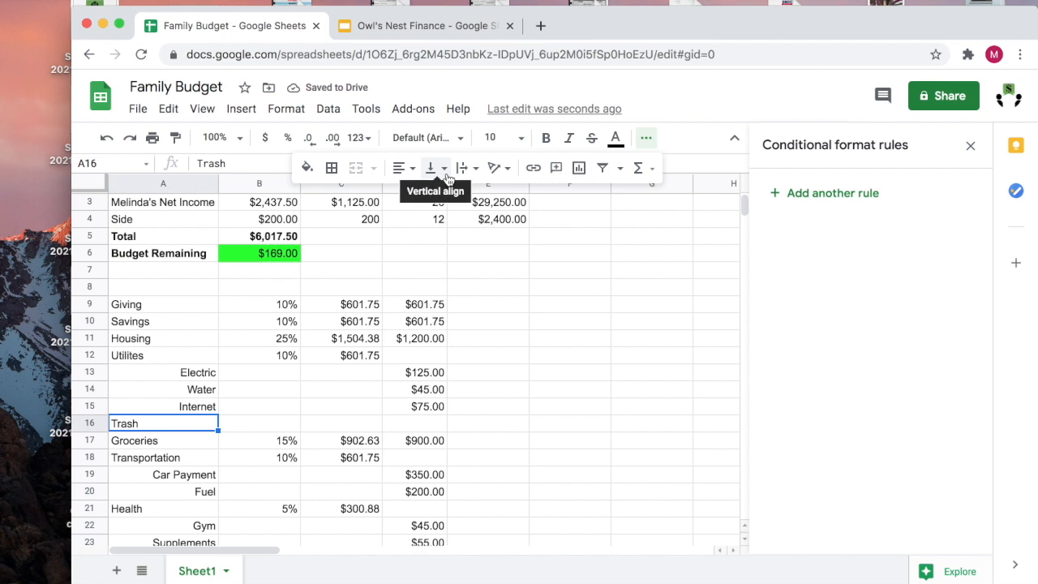
{"action": "left_click", "coordinate": [415, 168]}
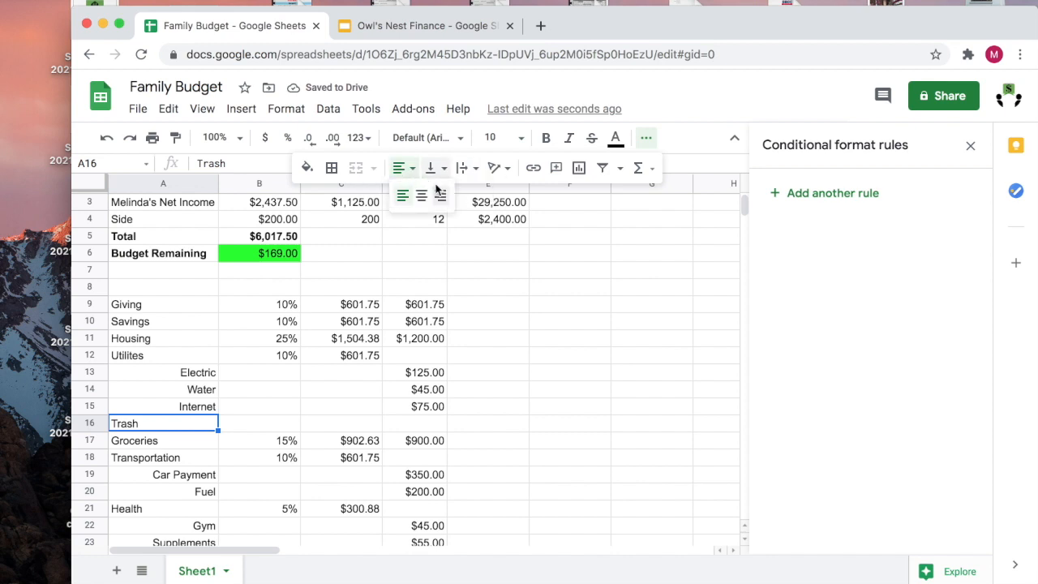
{"action": "left_click", "coordinate": [439, 200]}
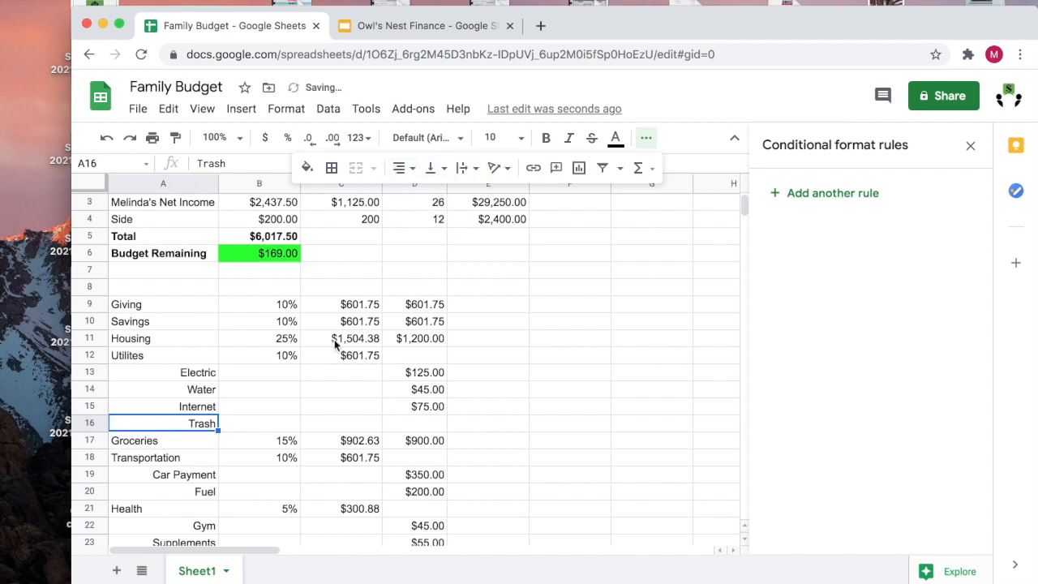
Select the actual amount cell for Trash, D16, and close the conditional format rules to review the full budget.
{"action": "left_click", "coordinate": [425, 422]}
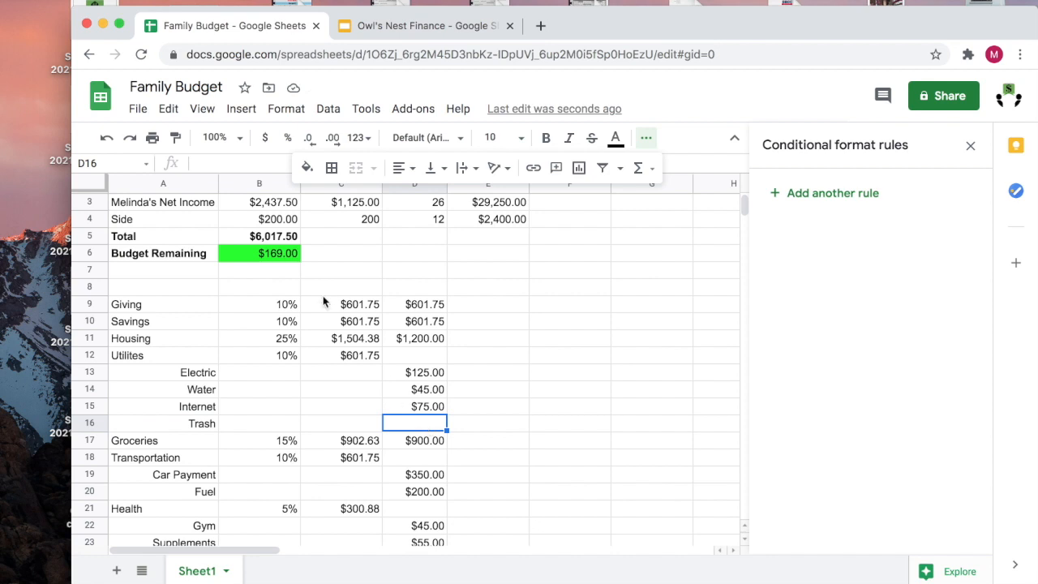
{"action": "scroll", "coordinate": [337, 319], "scroll_direction": "up", "scroll_amount": 1}
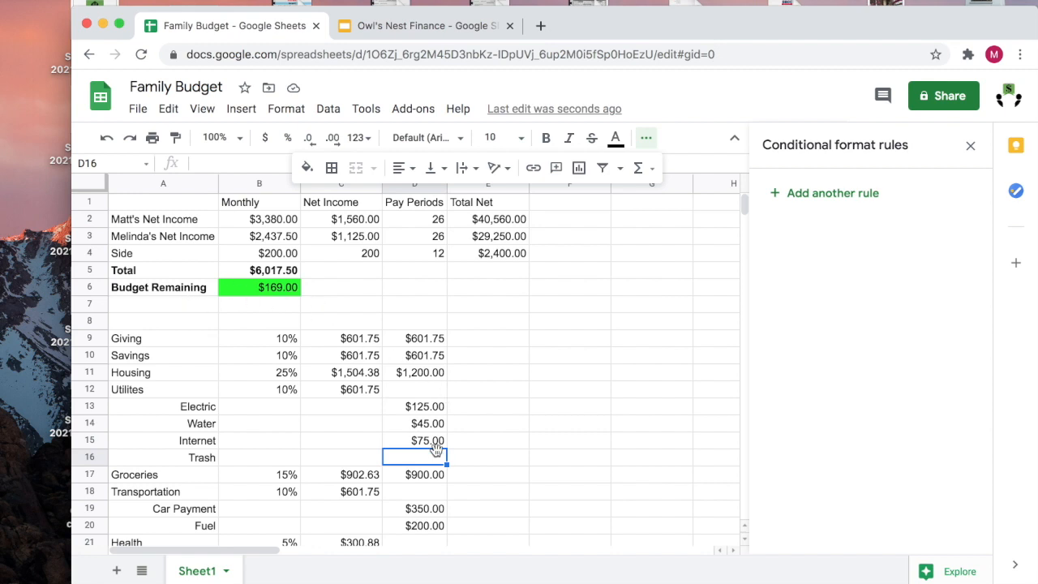
{"action": "scroll", "coordinate": [421, 488], "scroll_direction": "down", "scroll_amount": 3}
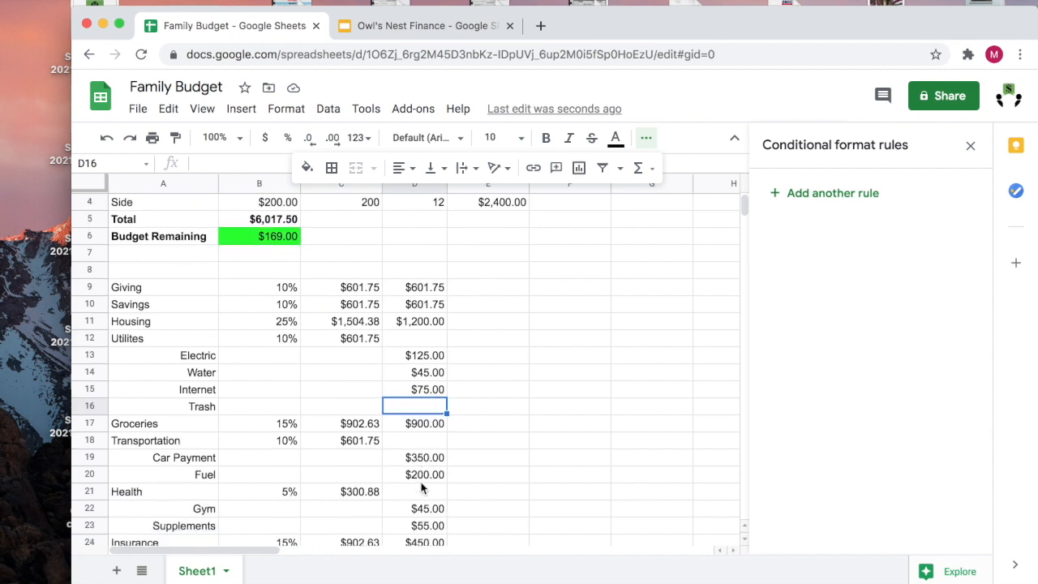
{"action": "scroll", "coordinate": [421, 486], "scroll_direction": "down", "scroll_amount": 2}
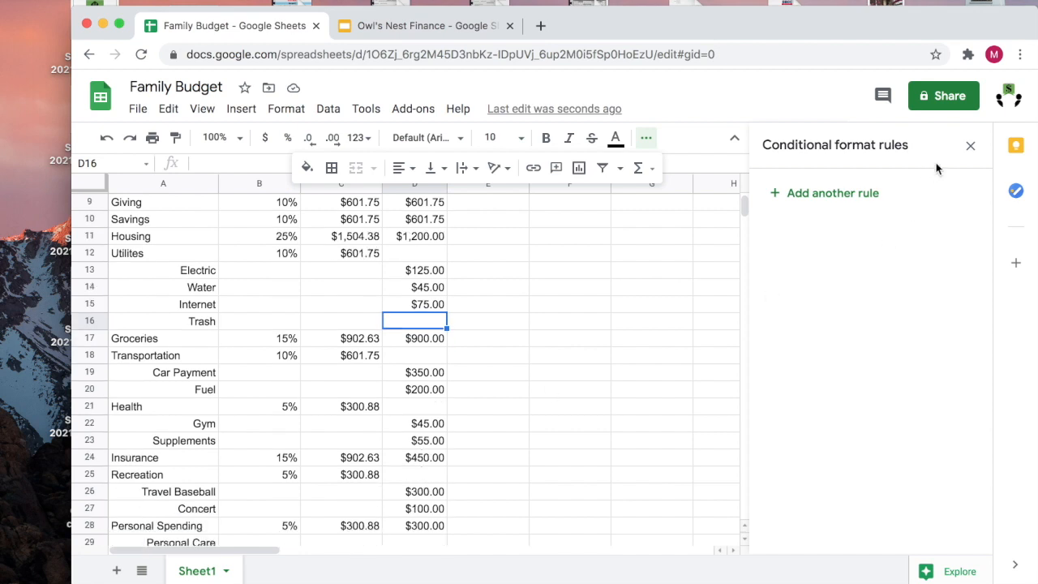
{"action": "left_click", "coordinate": [970, 146]}
{"action": "scroll", "coordinate": [565, 353], "scroll_direction": "up", "scroll_amount": 5}
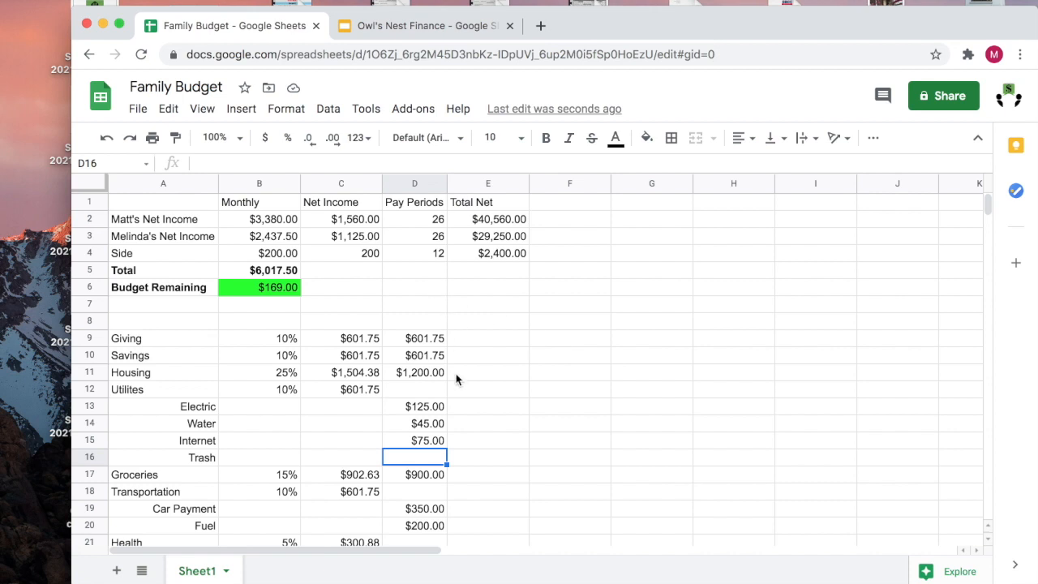
{"action": "scroll", "coordinate": [456, 375], "scroll_direction": "down", "scroll_amount": 2}
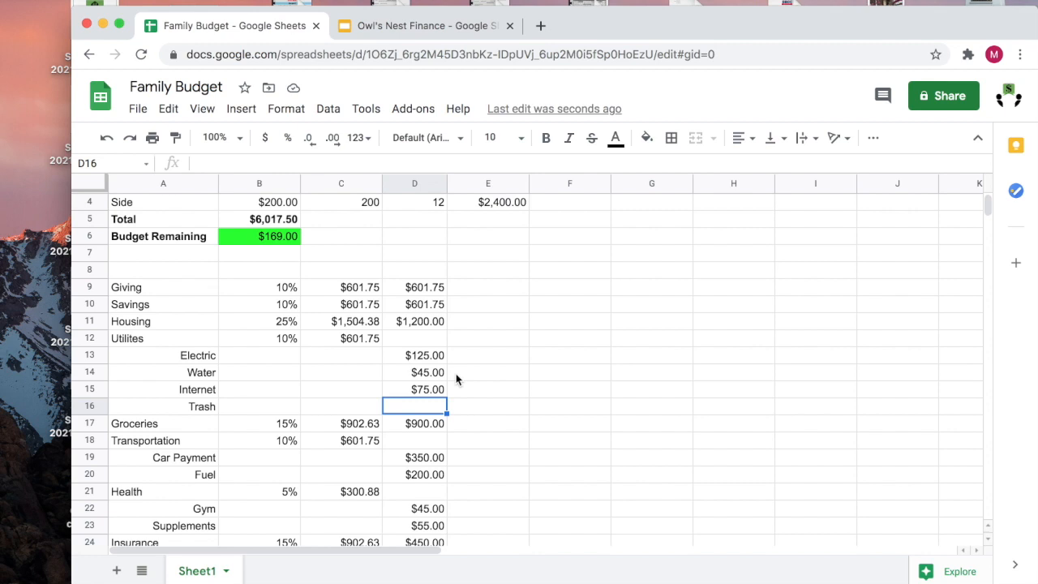